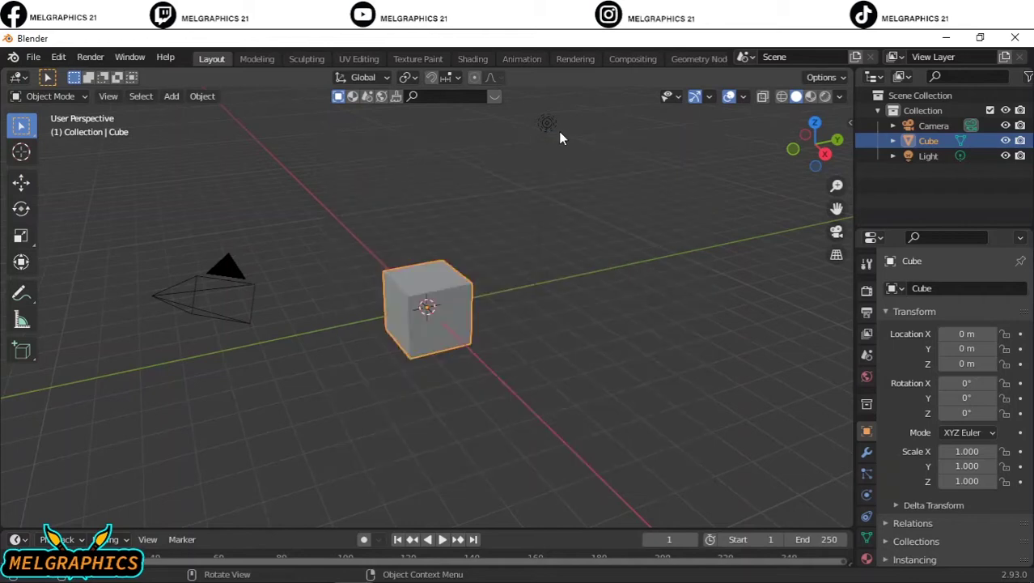
# Step: Check the camera view, return to a free perspective view and select the default cube
pyautogui.press('KP_0')
pyautogui.click(743, 217)
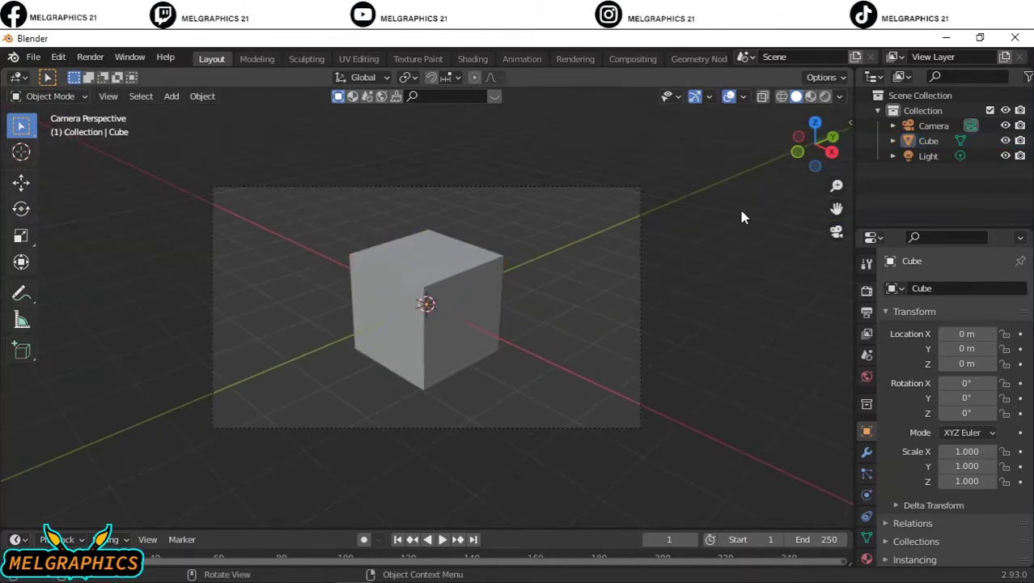
pyautogui.click(826, 97)
pyautogui.click(811, 96)
pyautogui.click(796, 97)
pyautogui.moveTo(615, 202); pyautogui.dragTo(418, 300, button='middle')
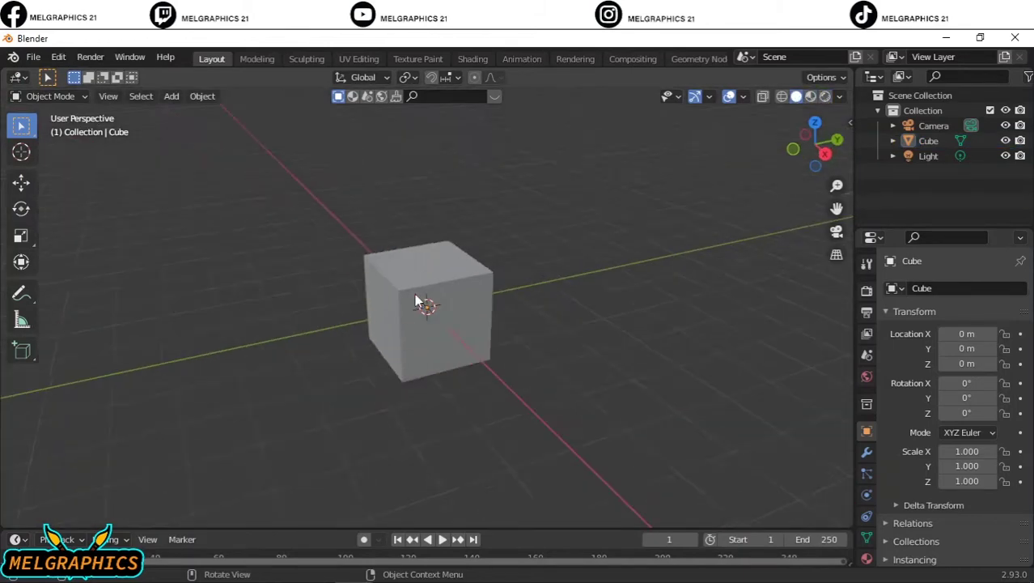
pyautogui.scroll(4, 418, 301)
pyautogui.click(410, 416)
# Step: In Edit Mode, delete the cube's unneeded faces, leaving an open floor-and-walls corner
pyautogui.press('Tab')
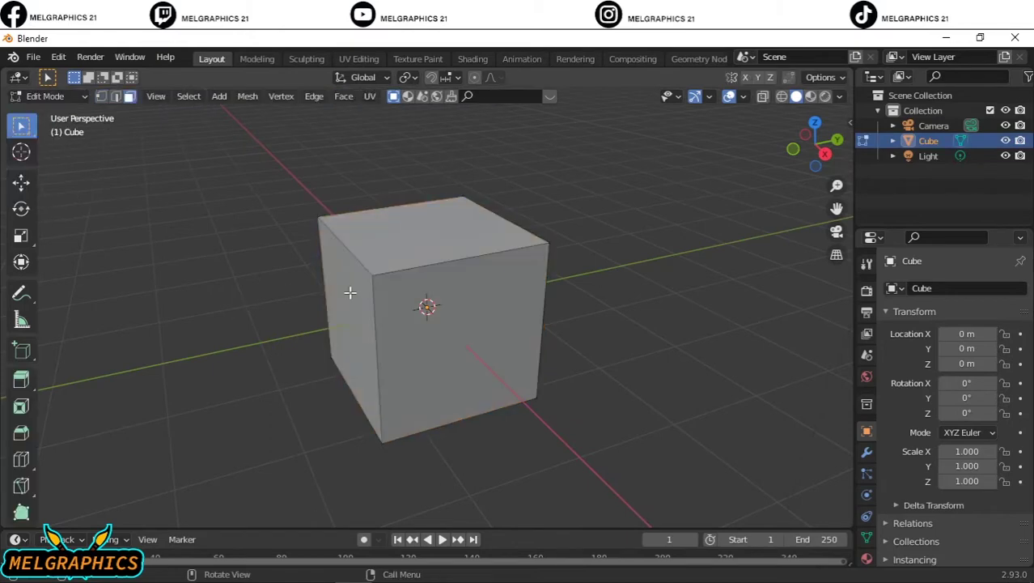
pyautogui.press('x')
pyautogui.press('Escape')
pyautogui.press('a')
pyautogui.press('x')
pyautogui.press('x')
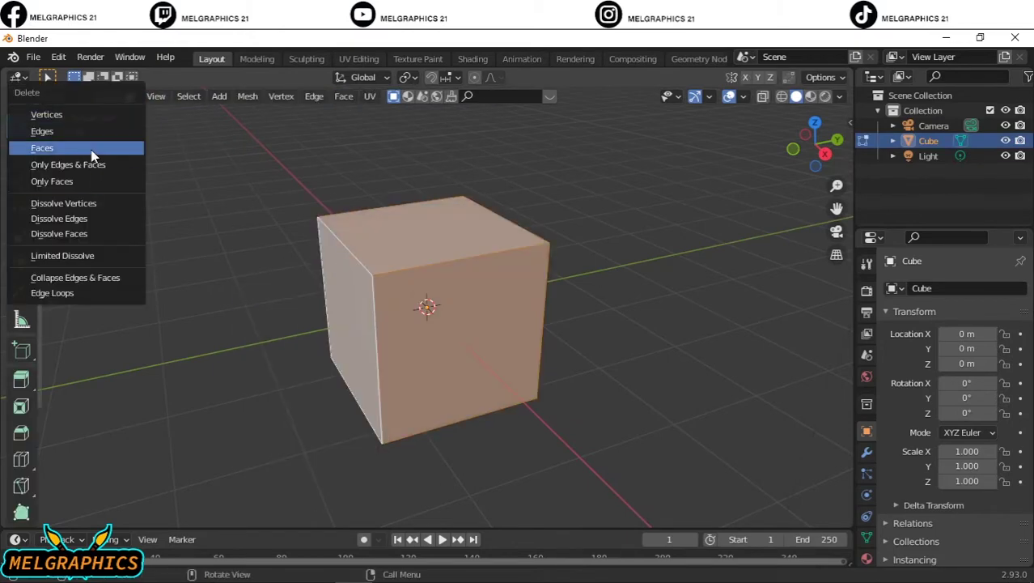
pyautogui.click(93, 154)
pyautogui.click(46, 96)
pyautogui.click(49, 113)
# Step: Raise the backdrop vertically so its floor sits at Z 1.0074 m
pyautogui.press('KP_3')
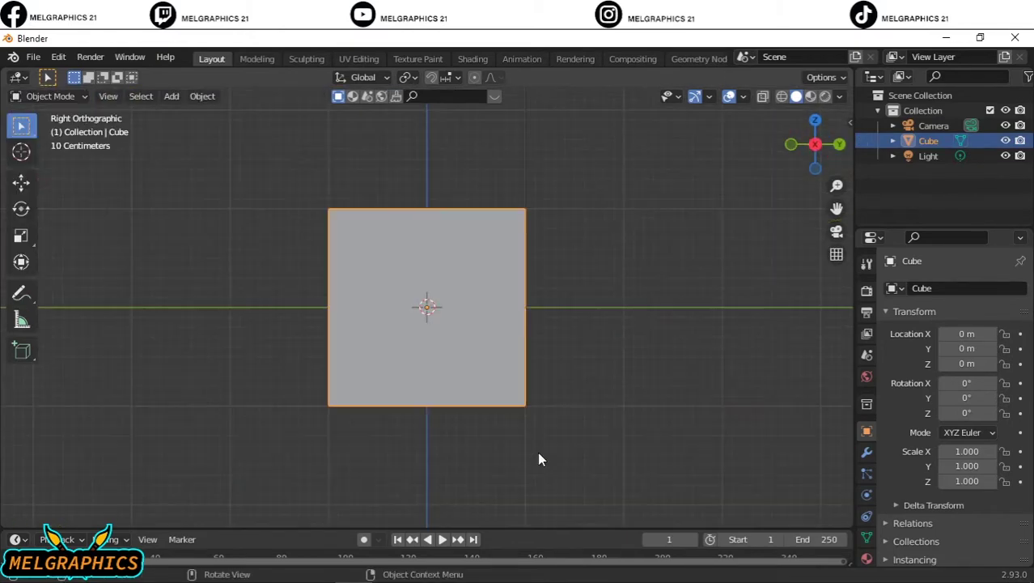
pyautogui.moveTo(540, 459); pyautogui.dragTo(594, 443, button='middle')
pyautogui.press('KP_1')
pyautogui.press('g')
pyautogui.press('z')
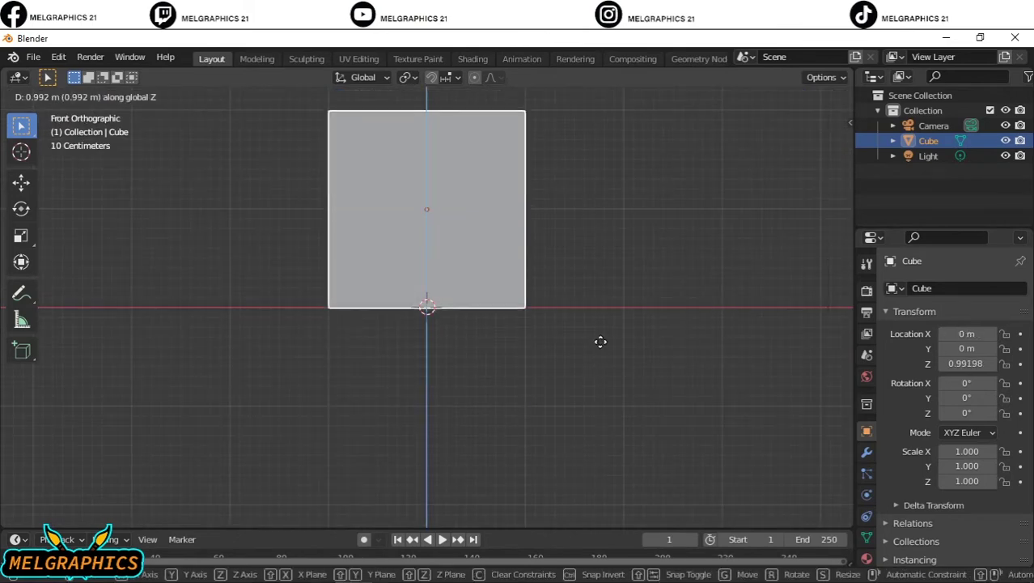
pyautogui.click(602, 341)
pyautogui.moveTo(602, 340)
pyautogui.mouseDown(button='middle')
pyautogui.moveTo(598, 365)
pyautogui.moveTo(570, 368)
pyautogui.moveTo(589, 270)
pyautogui.moveTo(511, 236)
pyautogui.moveTo(515, 249)
pyautogui.moveTo(576, 256)
pyautogui.moveTo(615, 235)
pyautogui.mouseUp(button='middle')
# Step: Drag the Bed 01 asset in front of the wall, check its selection, then reselect the backdrop
pyautogui.click(550, 226)
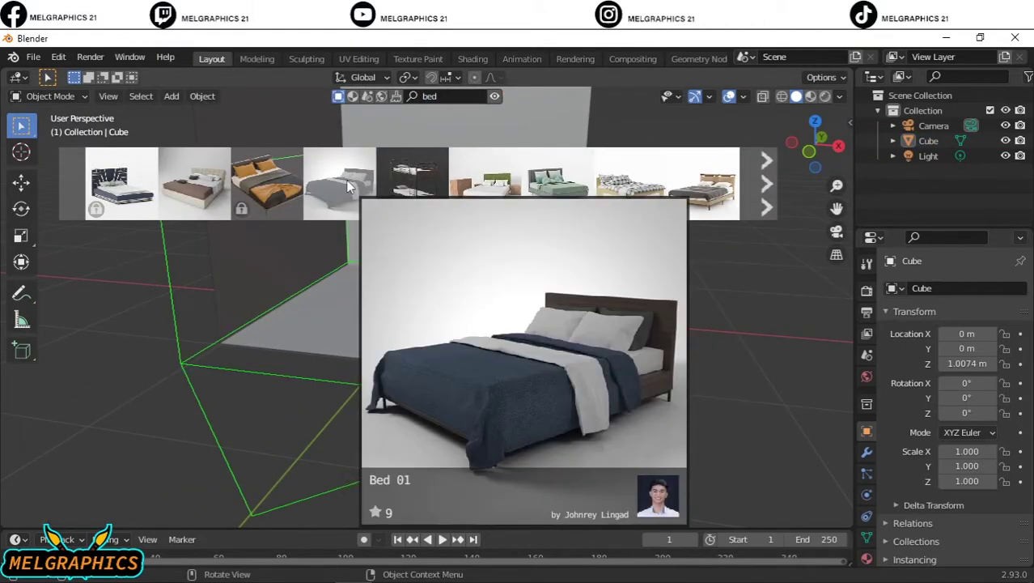
pyautogui.moveTo(348, 186); pyautogui.dragTo(421, 306)
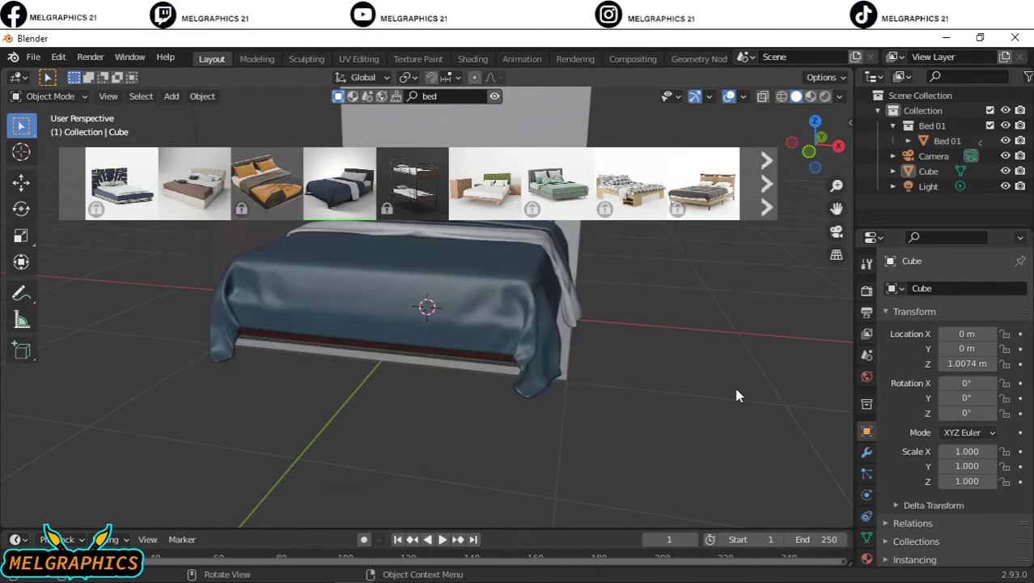
pyautogui.click(497, 317)
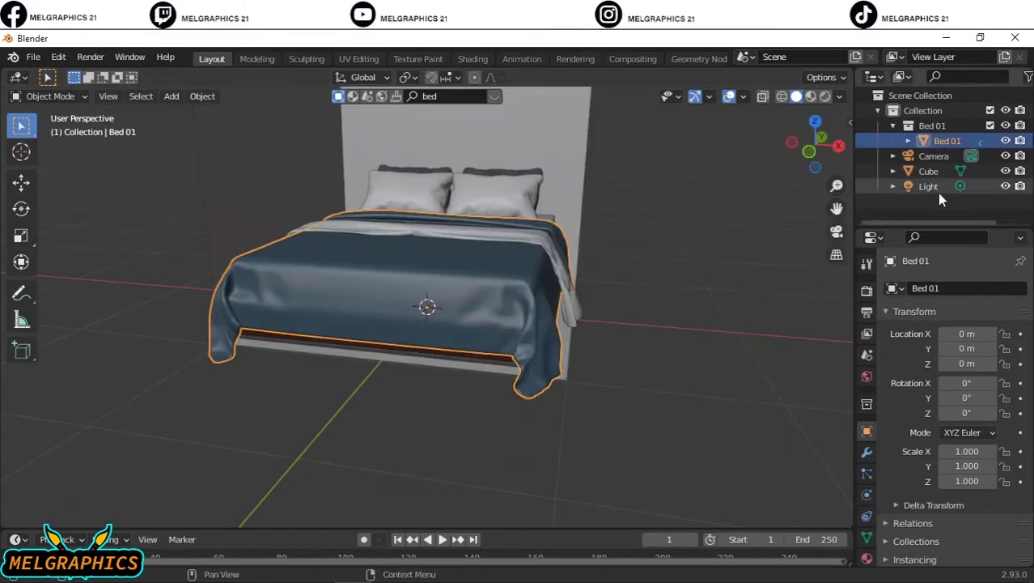
pyautogui.click(567, 315)
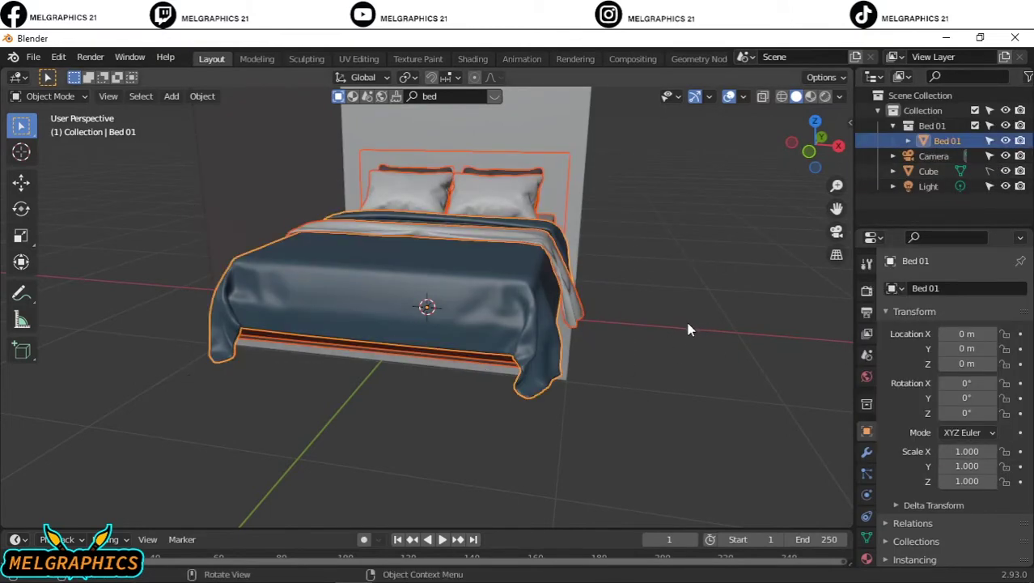
pyautogui.click(453, 202)
pyautogui.click(339, 360)
pyautogui.click(893, 125)
pyautogui.click(634, 179)
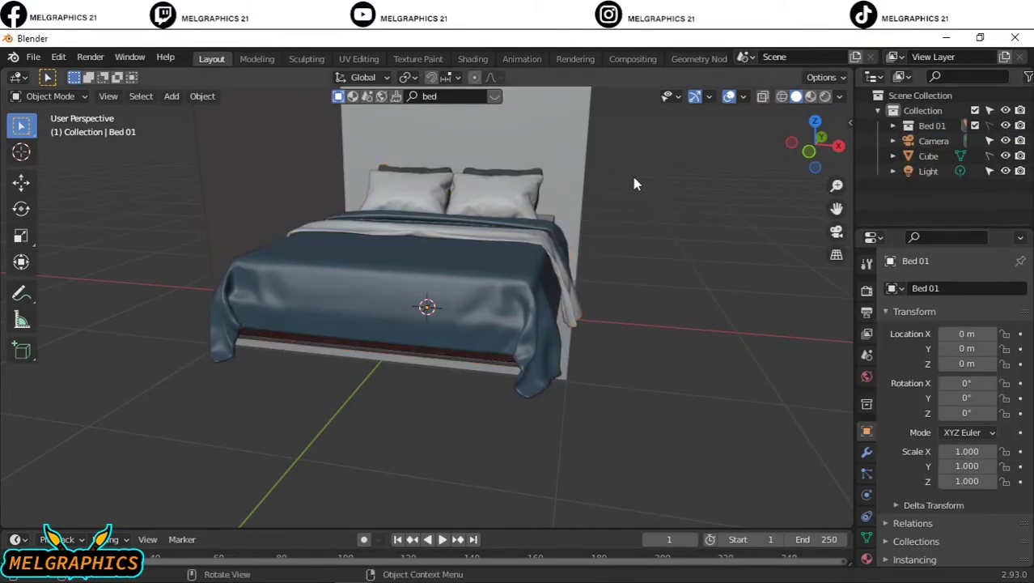
pyautogui.click(599, 197)
# Step: Scale the backdrop to 2.464 around the bed and raise it to Z 2.4561 m
pyautogui.scroll(-6, 518, 270)
pyautogui.press('s')
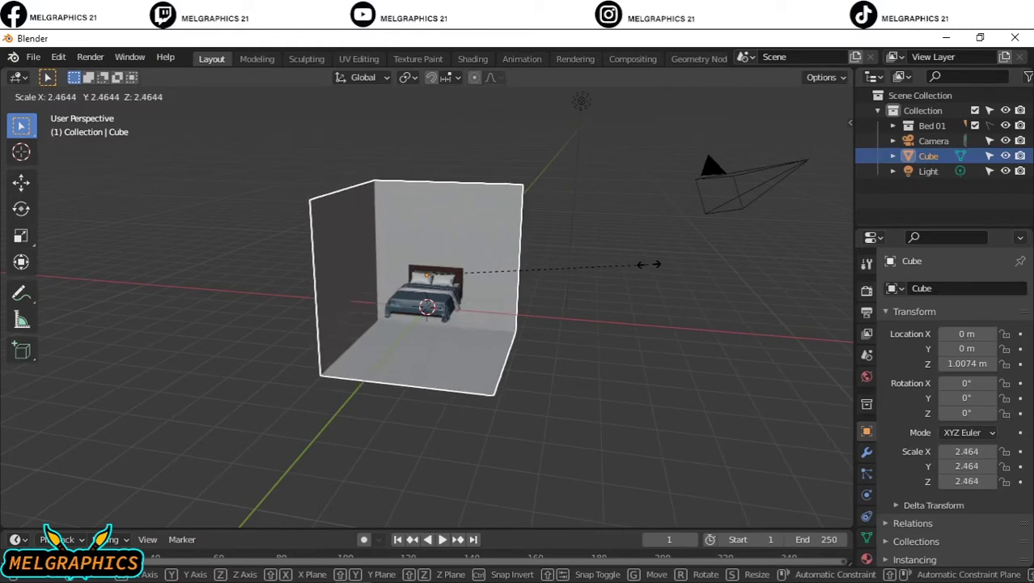
pyautogui.click(530, 405)
pyautogui.press('KP_1')
pyautogui.scroll(4, 462, 361)
pyautogui.press('g')
pyautogui.press('z')
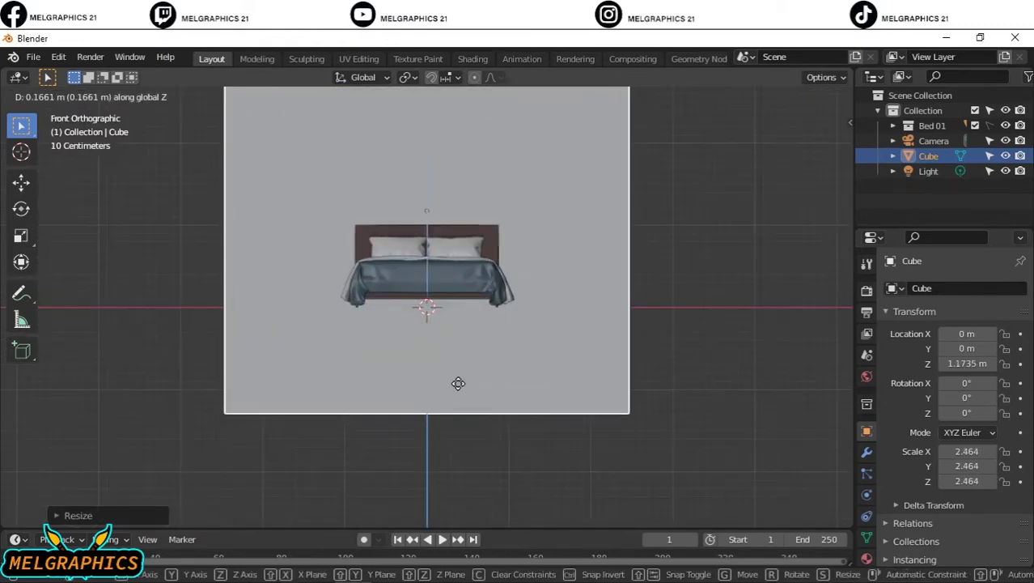
pyautogui.click(499, 289)
pyautogui.click(553, 369)
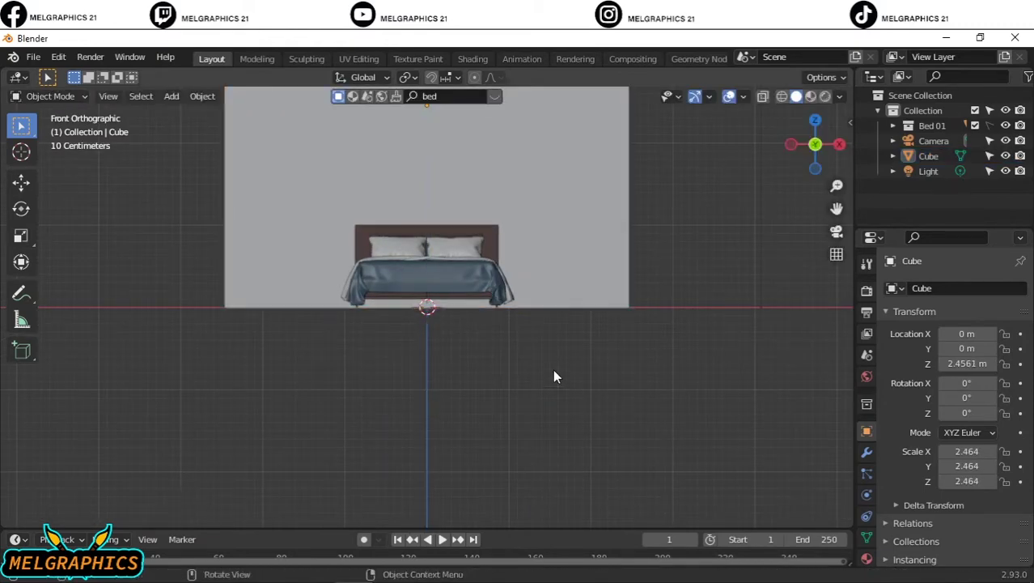
pyautogui.moveTo(553, 369); pyautogui.dragTo(595, 440, button='middle')
# Step: Rotate the bed about the Z axis to turn it sideways
pyautogui.press('a')
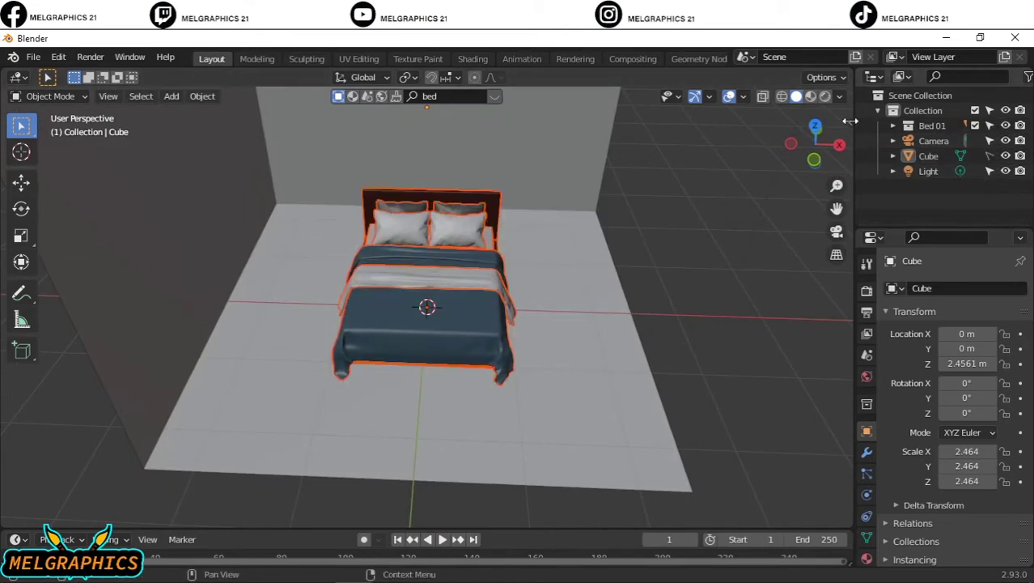
pyautogui.press('n')
pyautogui.press('KP_5')
pyautogui.moveTo(486, 324)
pyautogui.mouseDown(button='middle')
pyautogui.moveTo(629, 346)
pyautogui.moveTo(446, 339)
pyautogui.moveTo(446, 303)
pyautogui.mouseUp(button='middle')
pyautogui.press('KP_5')
pyautogui.scroll(3, 446, 303)
pyautogui.press('r')
pyautogui.press('z')
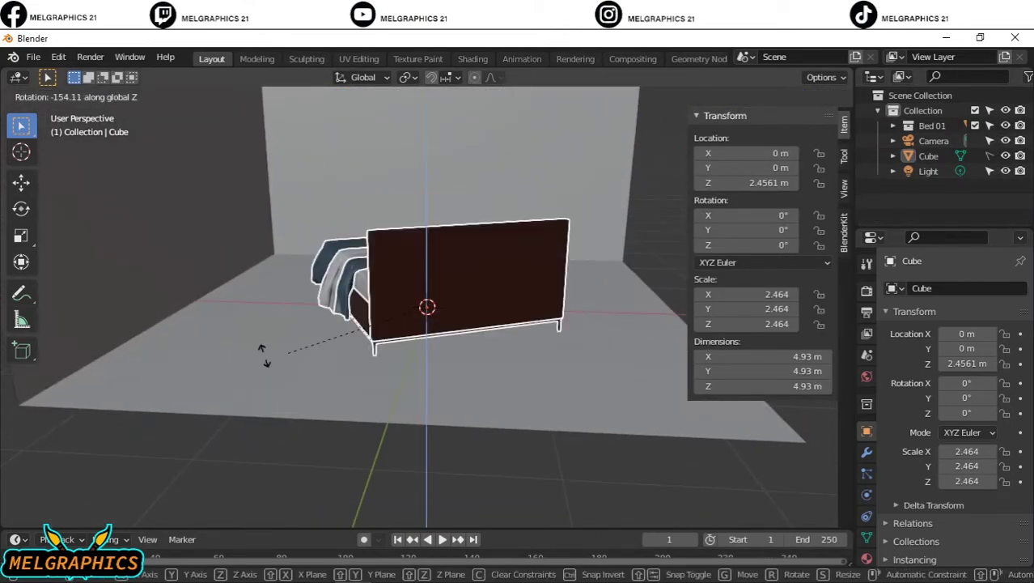
pyautogui.click(441, 368)
# Step: Slide the bed along Y and then X, pushing it 1.314 m against the wall
pyautogui.press('KP_3')
pyautogui.press('g')
pyautogui.press('y')
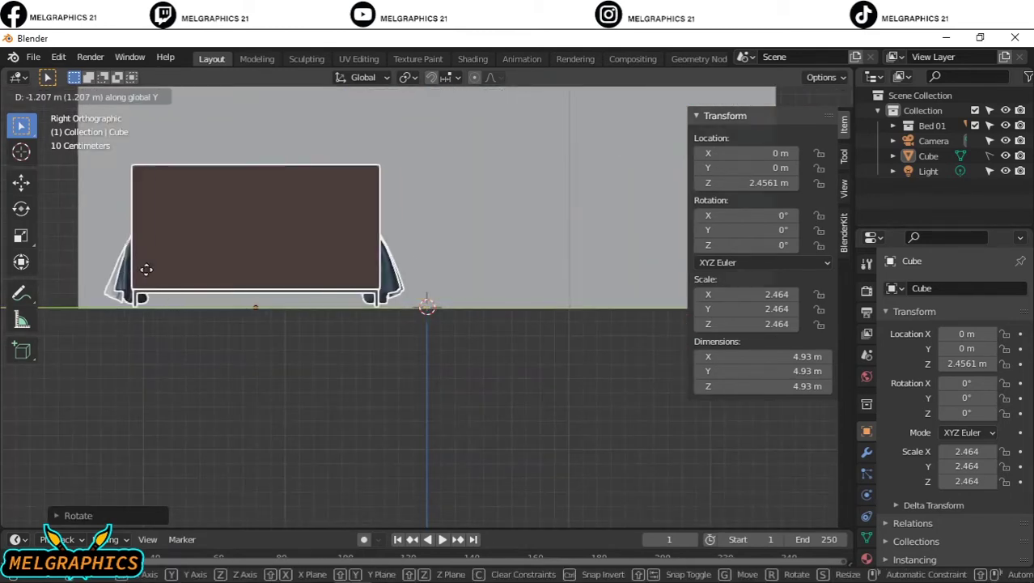
pyautogui.click(121, 267)
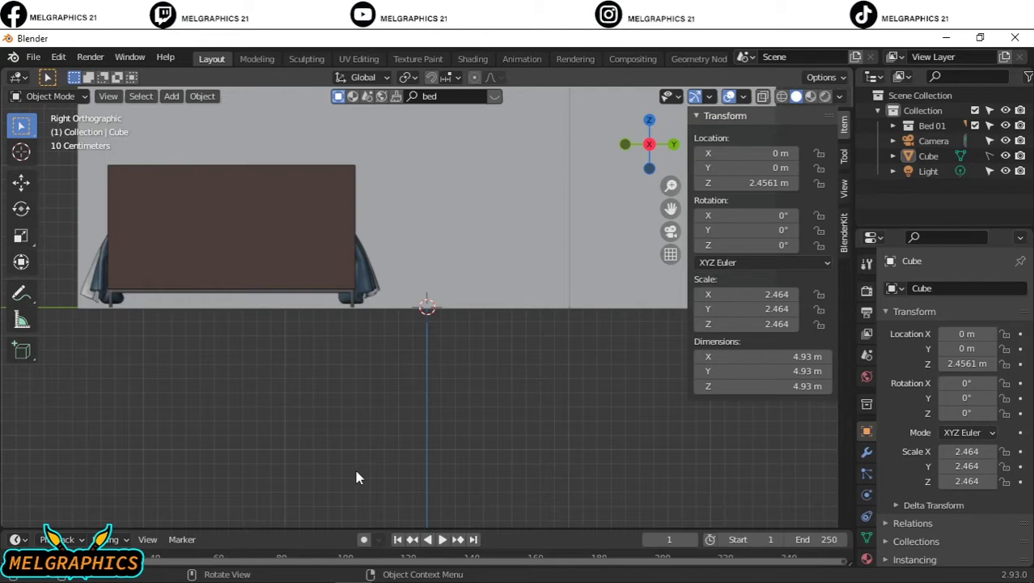
pyautogui.press('KP_1')
pyautogui.keyDown('shift'); pyautogui.moveTo(651, 202); pyautogui.dragTo(522, 255, button='middle'); pyautogui.keyUp('shift')
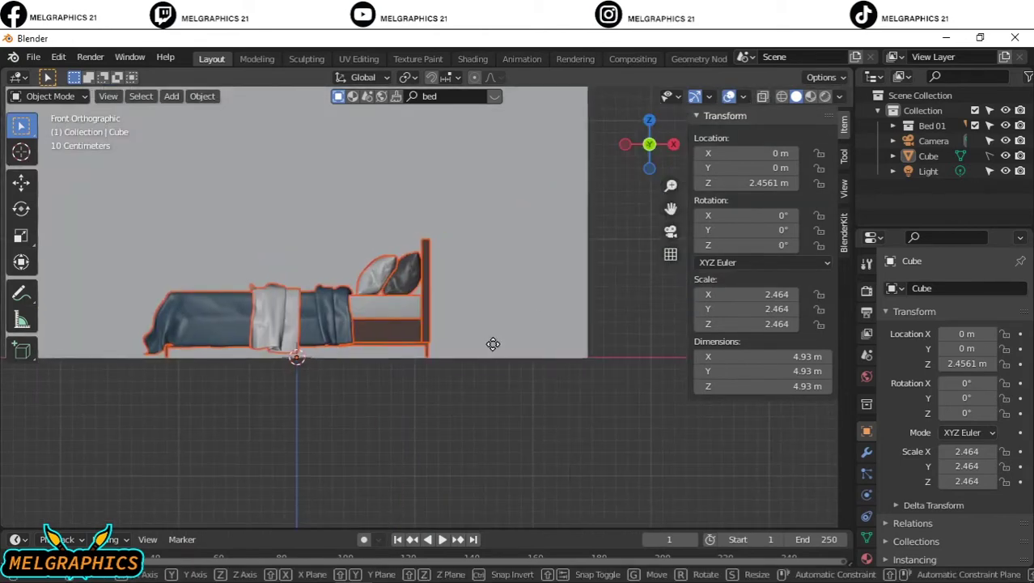
pyautogui.press('g')
pyautogui.press('x')
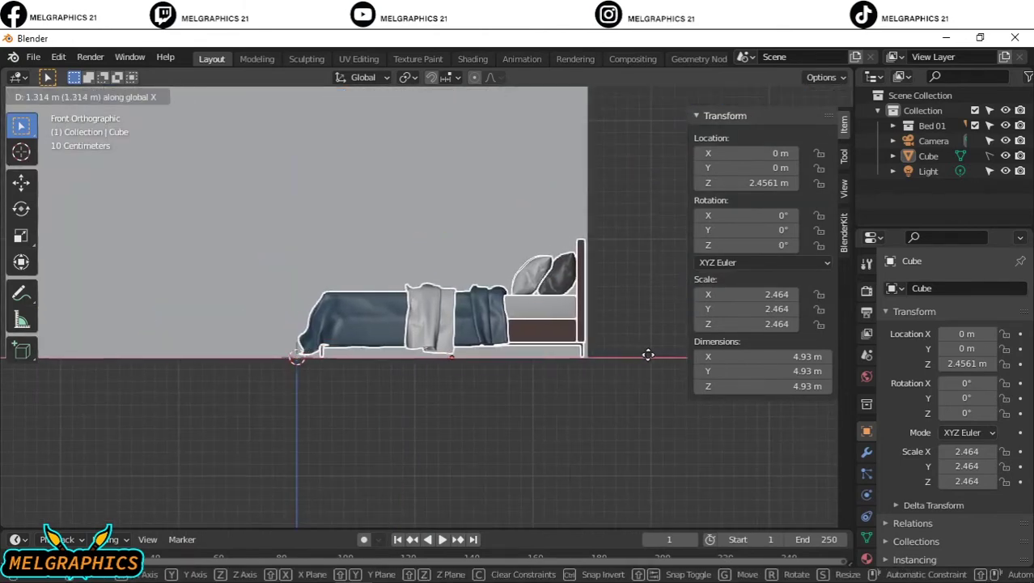
pyautogui.click(649, 354)
pyautogui.moveTo(632, 298)
pyautogui.mouseDown(button='middle')
pyautogui.moveTo(597, 331)
pyautogui.moveTo(649, 302)
pyautogui.moveTo(514, 307)
pyautogui.moveTo(535, 367)
pyautogui.moveTo(473, 144)
pyautogui.mouseUp(button='middle')
pyautogui.write('cou')
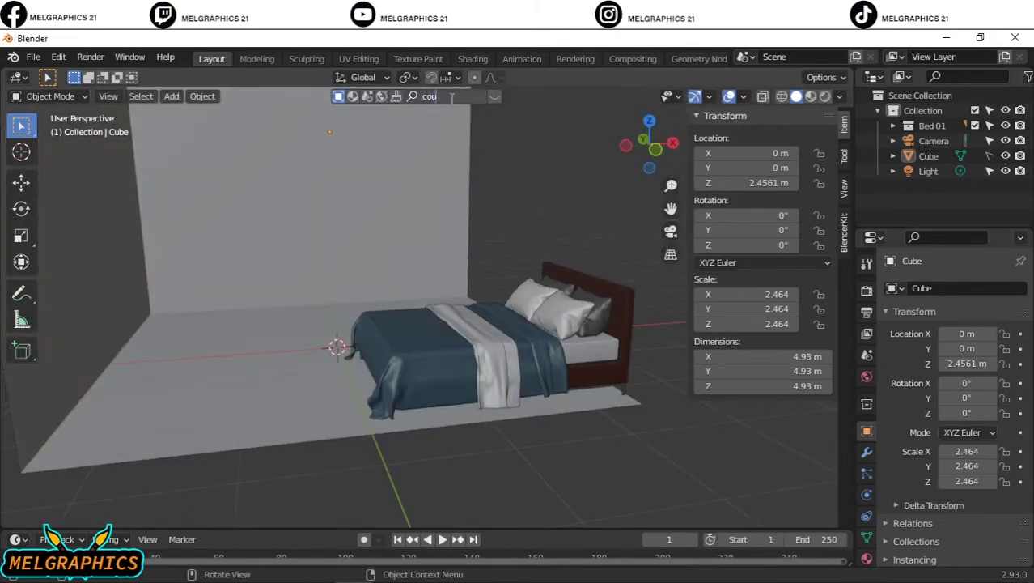
# Step: Search BlenderKit for 'corner table' and add the Vintage Corner Desk beside the bed
pyautogui.write('ch')
pyautogui.press('Return')
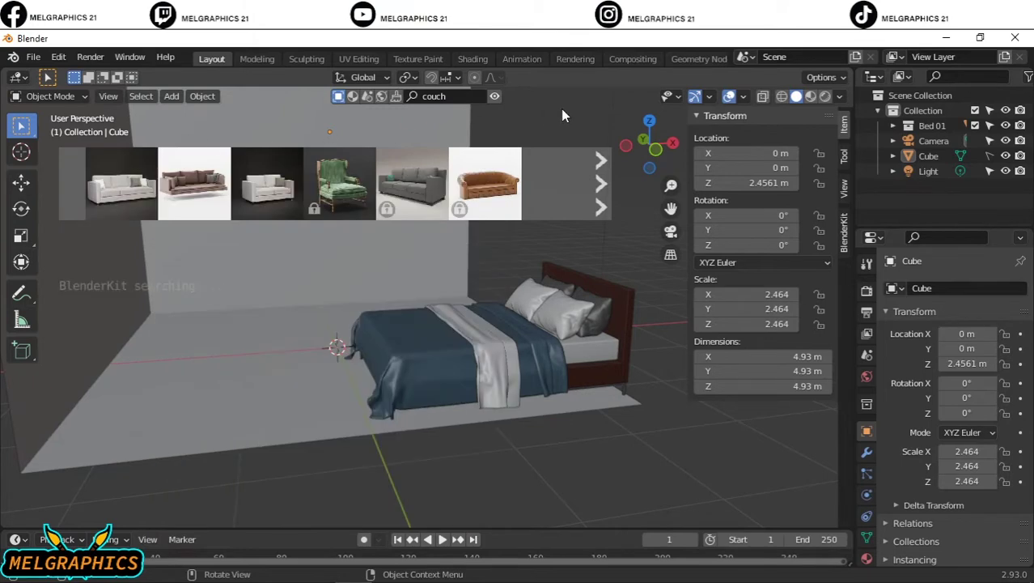
pyautogui.click(448, 96)
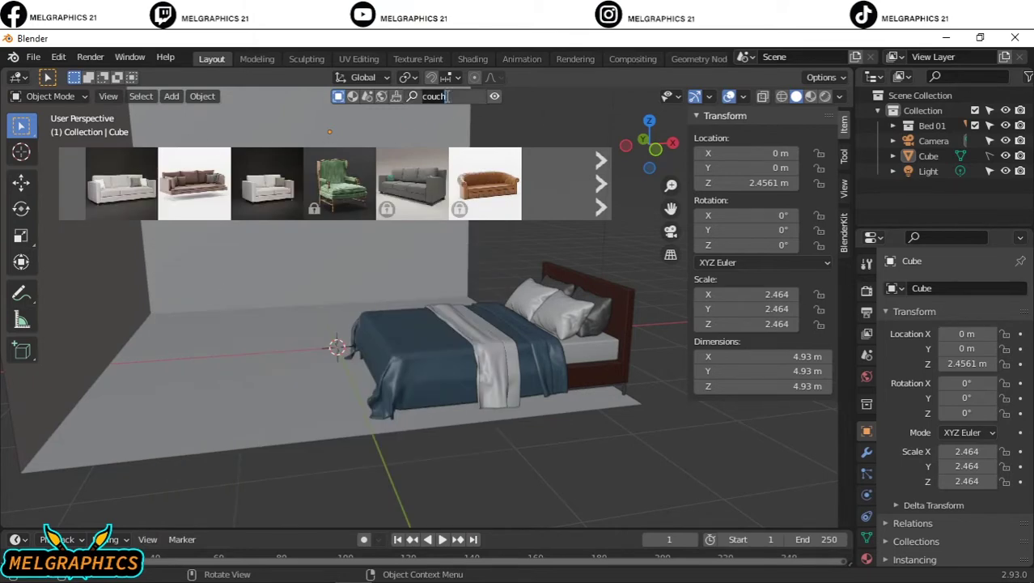
pyautogui.write('corner table')
pyautogui.press('Return')
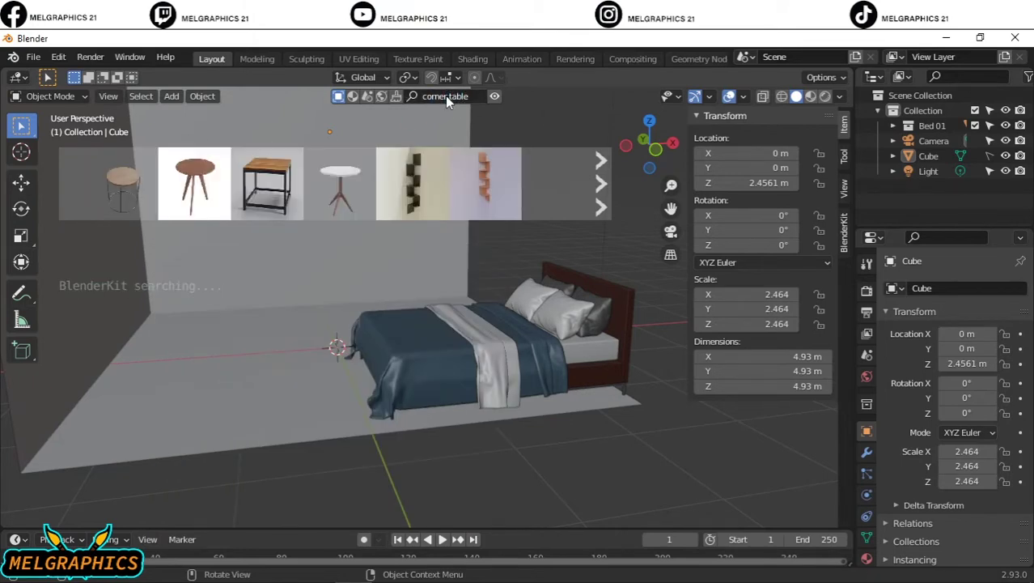
pyautogui.click(603, 162)
pyautogui.click(603, 164)
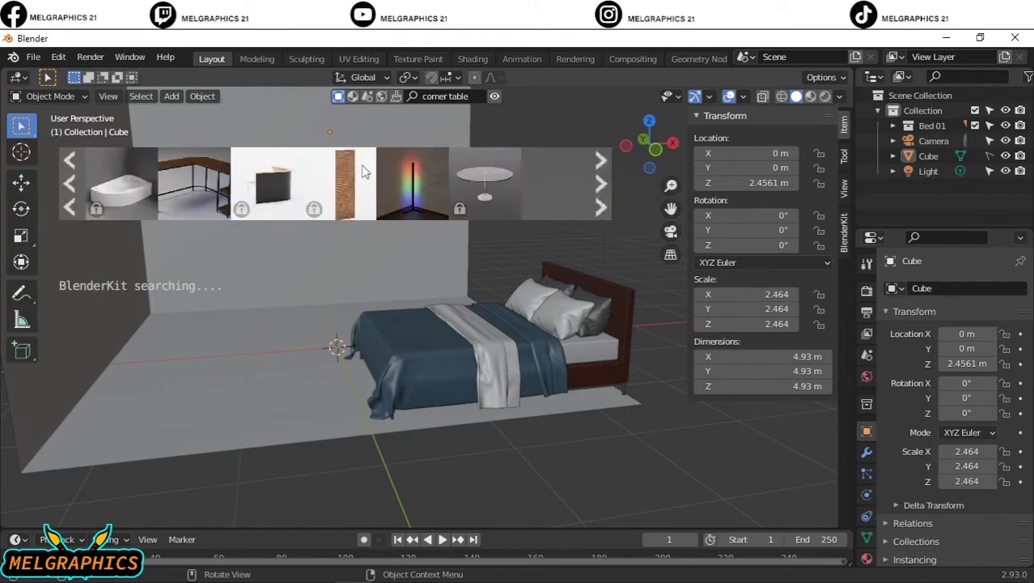
pyautogui.click(200, 202)
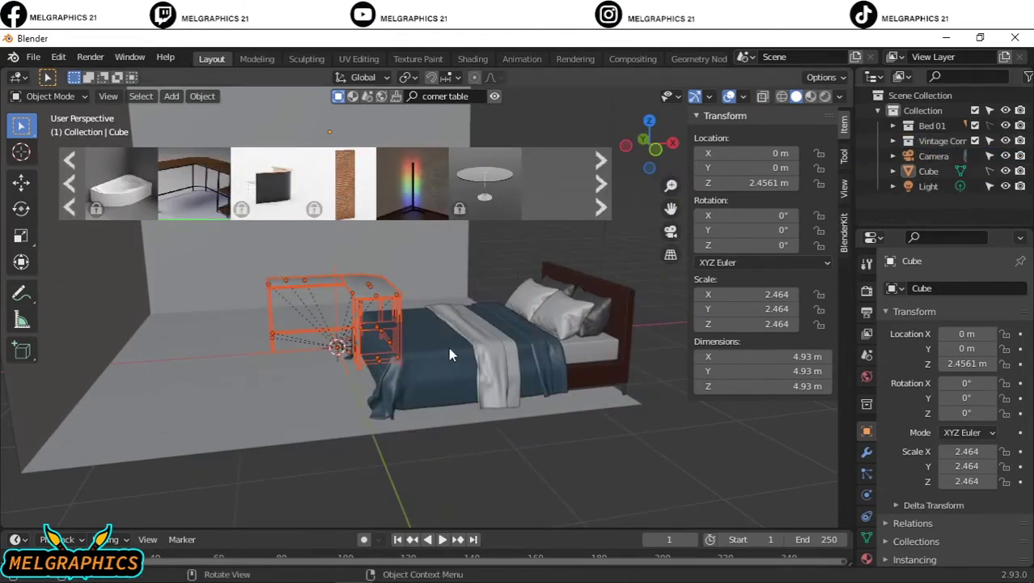
# Step: Rotate the desk about Z and move it along X and Y toward the top-left corner
pyautogui.press('r')
pyautogui.press('z')
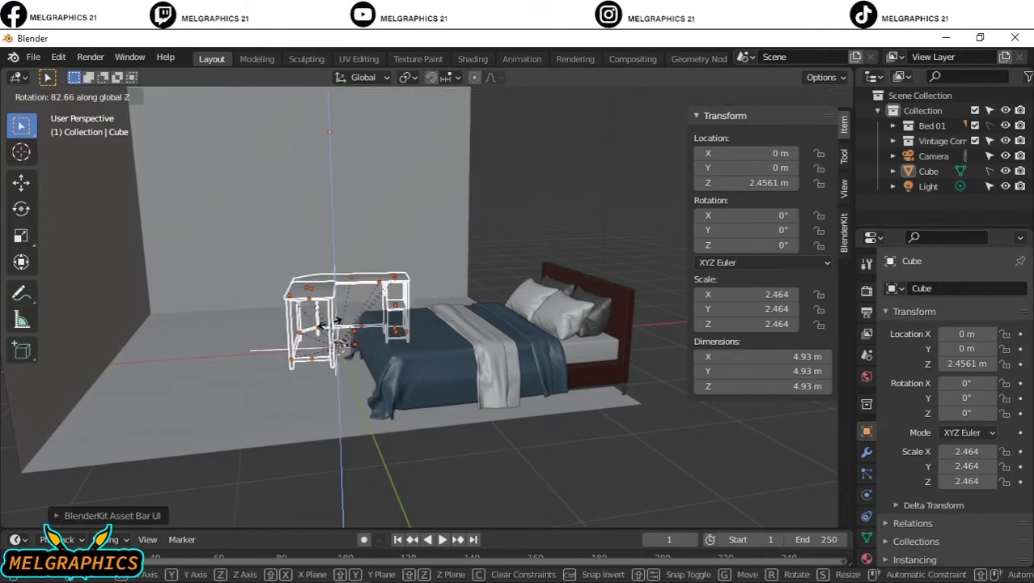
pyautogui.click(322, 324)
pyautogui.press('KP_7')
pyautogui.press('g')
pyautogui.press('x')
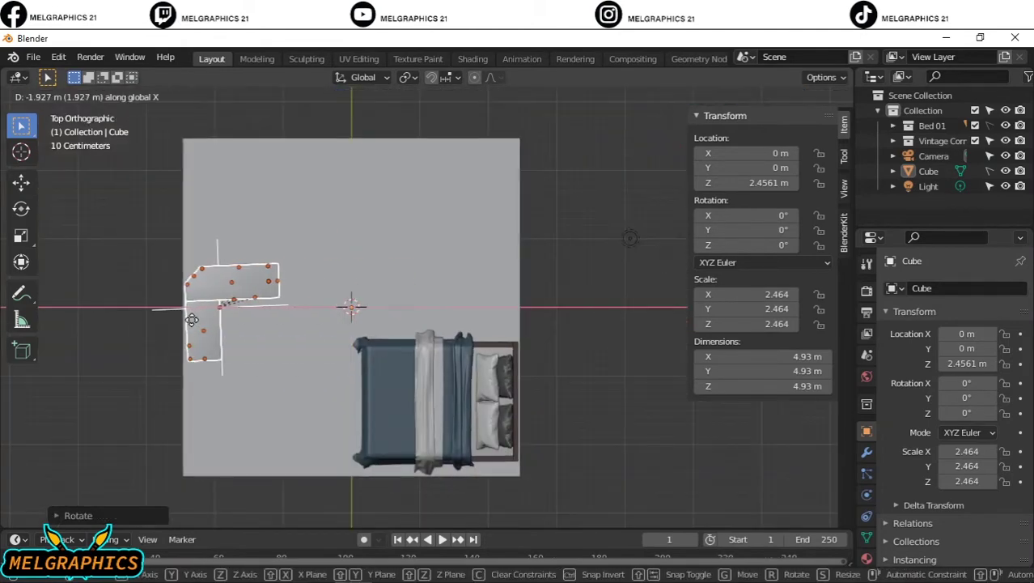
pyautogui.click(191, 319)
pyautogui.press('g')
pyautogui.press('x')
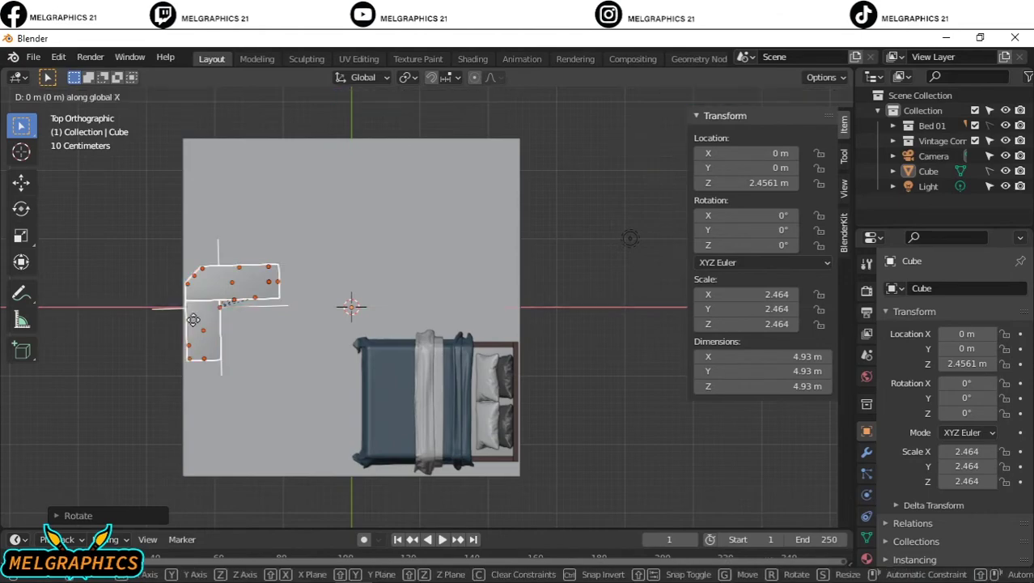
pyautogui.press('y')
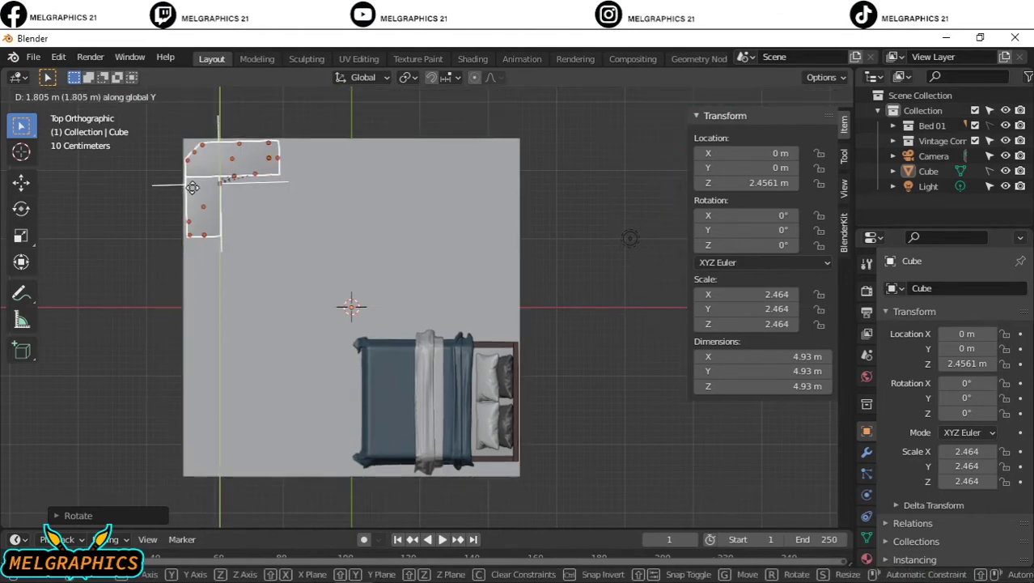
pyautogui.click(198, 162)
pyautogui.moveTo(562, 232)
pyautogui.mouseDown(button='middle')
pyautogui.moveTo(600, 204)
pyautogui.moveTo(501, 263)
pyautogui.moveTo(330, 249)
pyautogui.moveTo(464, 283)
pyautogui.moveTo(273, 257)
pyautogui.mouseUp(button='middle')
# Step: Delete one unwanted object and rotate the corner table about the vertical axis
pyautogui.click(274, 257)
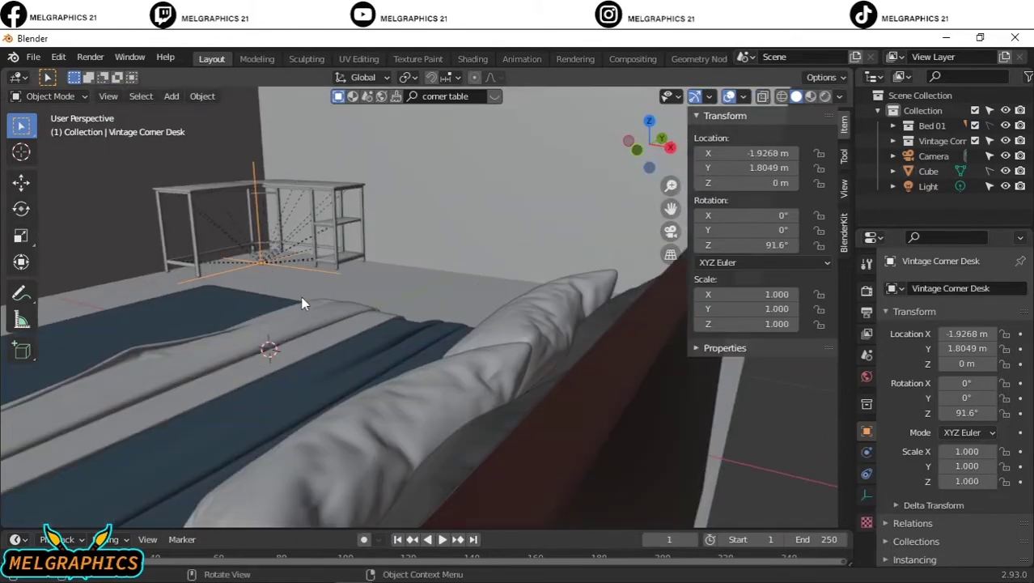
pyautogui.press('Delete')
pyautogui.scroll(-5, 298, 231)
pyautogui.click(407, 329)
pyautogui.press('g')
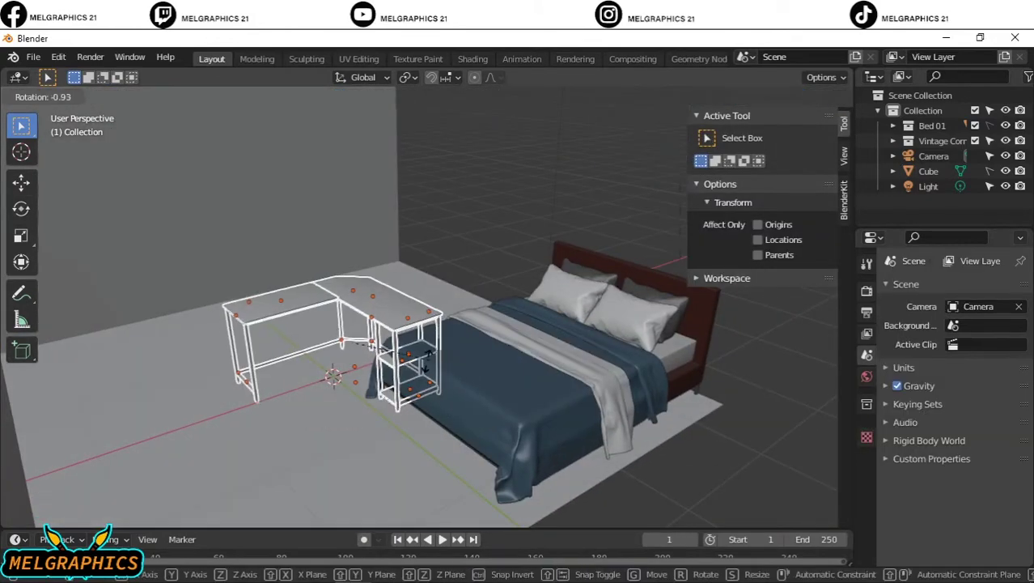
pyautogui.press('r')
pyautogui.press('z')
pyautogui.click(544, 190)
# Step: From top view, slide the table left, straighten it, and push it into the corner
pyautogui.press('KP_7')
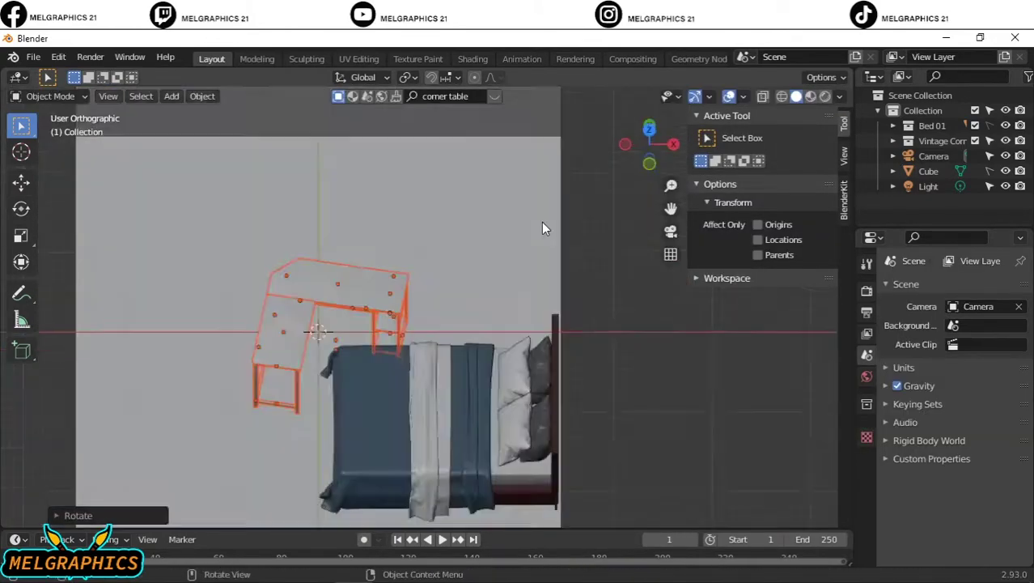
pyautogui.press('g')
pyautogui.press('x')
pyautogui.click(284, 307)
pyautogui.press('r')
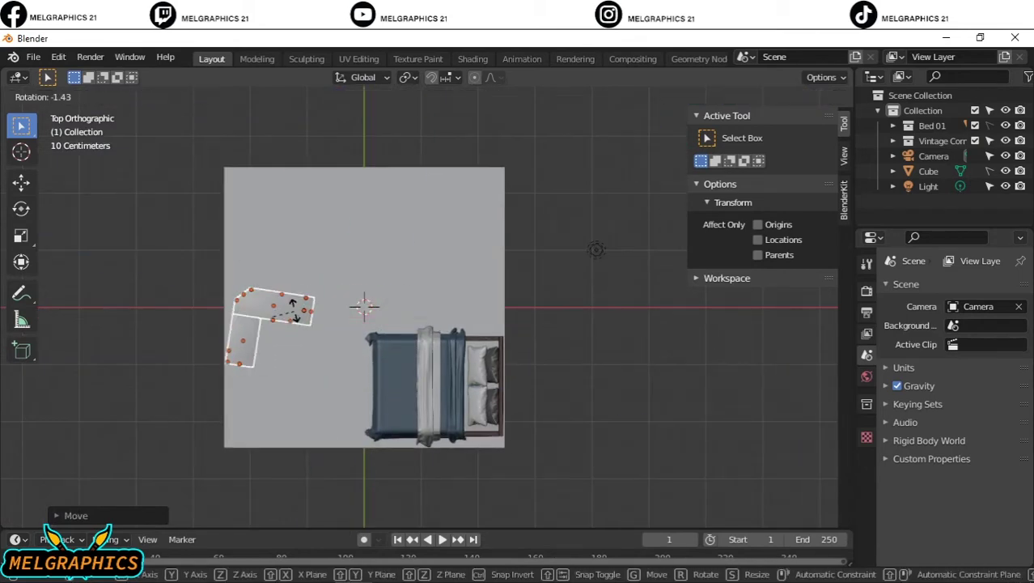
pyautogui.click(289, 301)
pyautogui.press('g')
pyautogui.press('y')
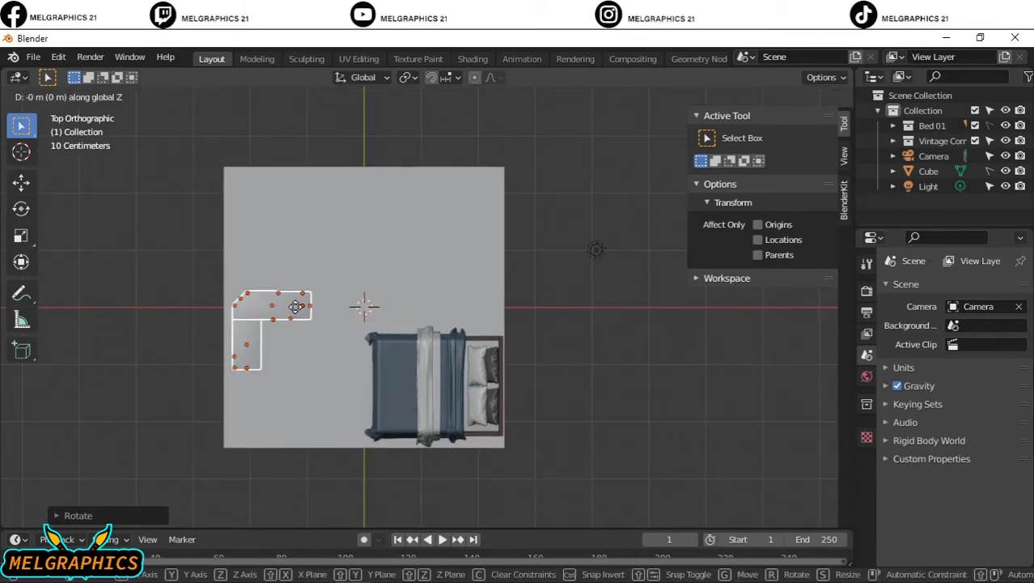
pyautogui.click(290, 306)
pyautogui.press('g')
pyautogui.press('y')
pyautogui.click(277, 184)
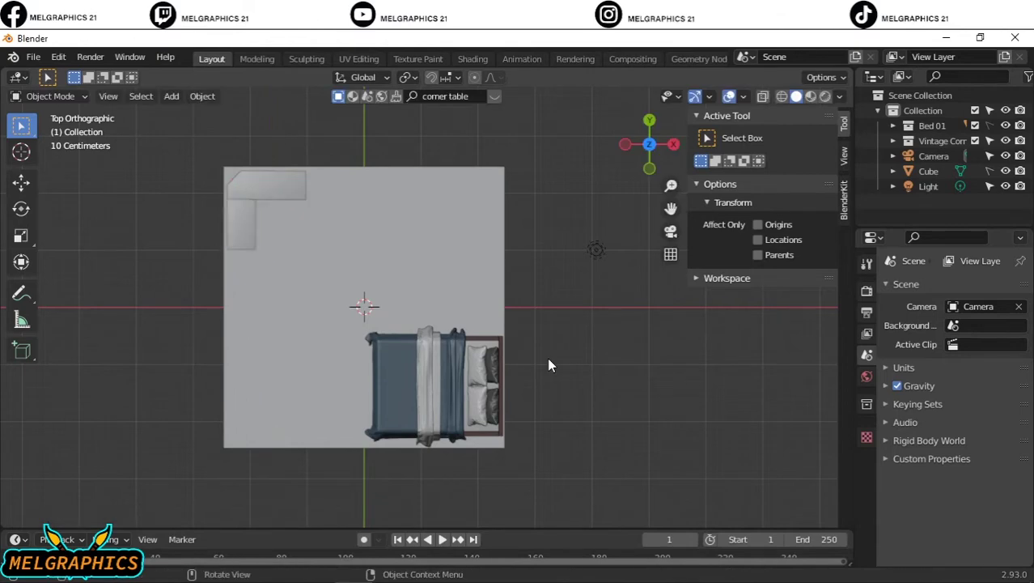
pyautogui.moveTo(547, 356)
pyautogui.mouseDown(button='middle')
pyautogui.moveTo(528, 380)
pyautogui.moveTo(400, 239)
pyautogui.mouseUp(button='middle')
pyautogui.scroll(3, 400, 238)
# Step: Enlarge the corner table slightly and lower it to rest on the floor
pyautogui.click(478, 212)
pyautogui.press('s')
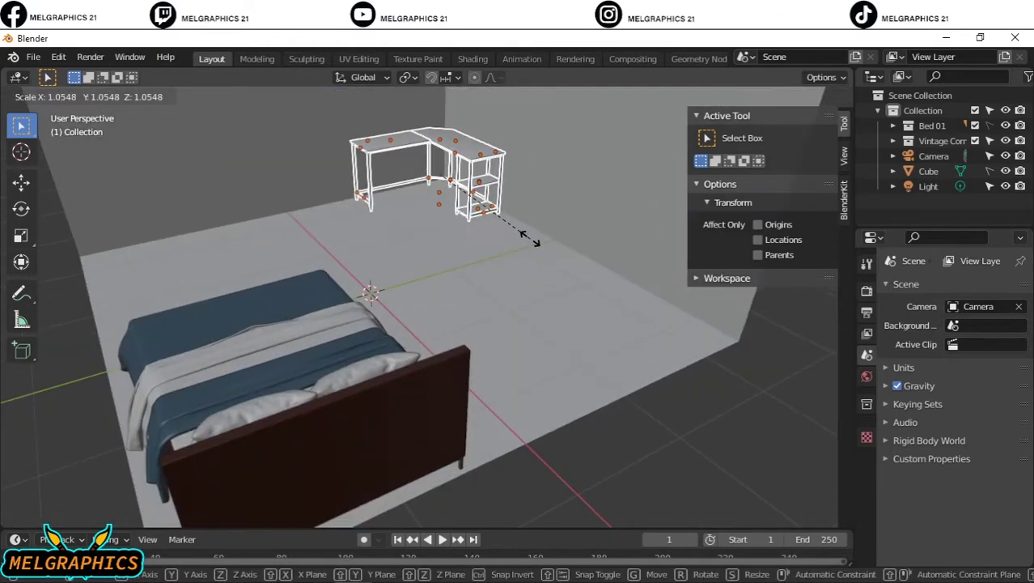
pyautogui.click(536, 238)
pyautogui.moveTo(535, 237)
pyautogui.mouseDown(button='middle')
pyautogui.moveTo(421, 297)
pyautogui.moveTo(433, 285)
pyautogui.mouseUp(button='middle')
pyautogui.press('KP_1')
pyautogui.moveTo(108, 260); pyautogui.dragTo(272, 360)
pyautogui.press('g')
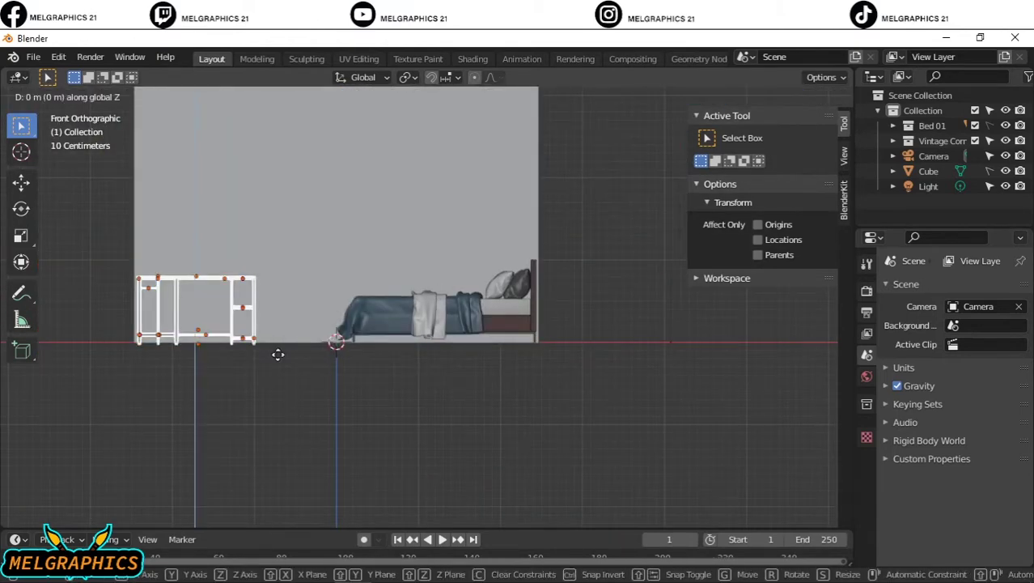
pyautogui.click(289, 390)
pyautogui.moveTo(289, 390)
pyautogui.mouseDown(button='middle')
pyautogui.moveTo(398, 453)
pyautogui.moveTo(273, 439)
pyautogui.moveTo(492, 429)
pyautogui.moveTo(434, 166)
pyautogui.mouseUp(button='middle')
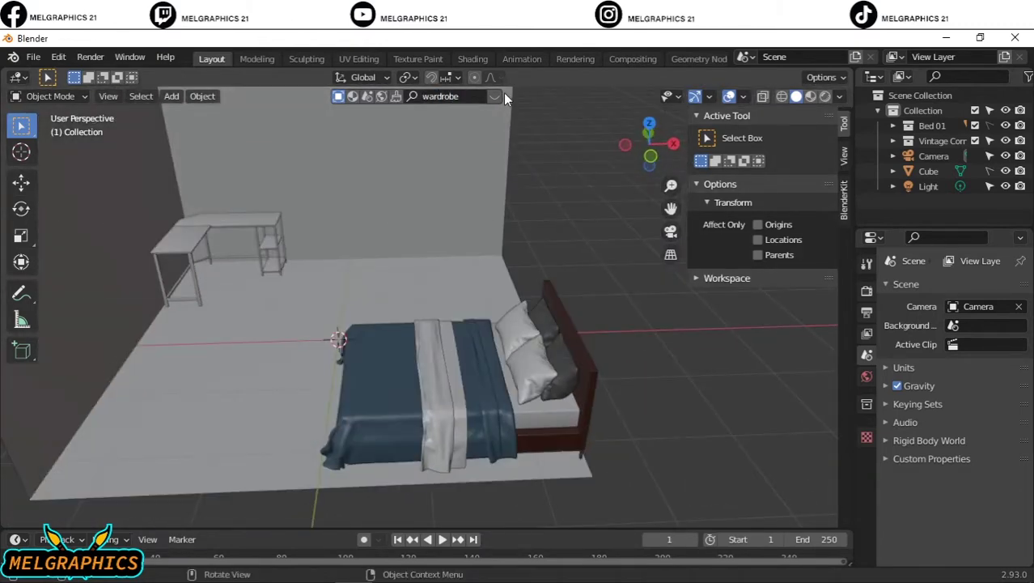
# Step: Page through the 'wardrobe' results and place the white wardrobe between the desk and bed
pyautogui.click(597, 157)
pyautogui.click(597, 157)
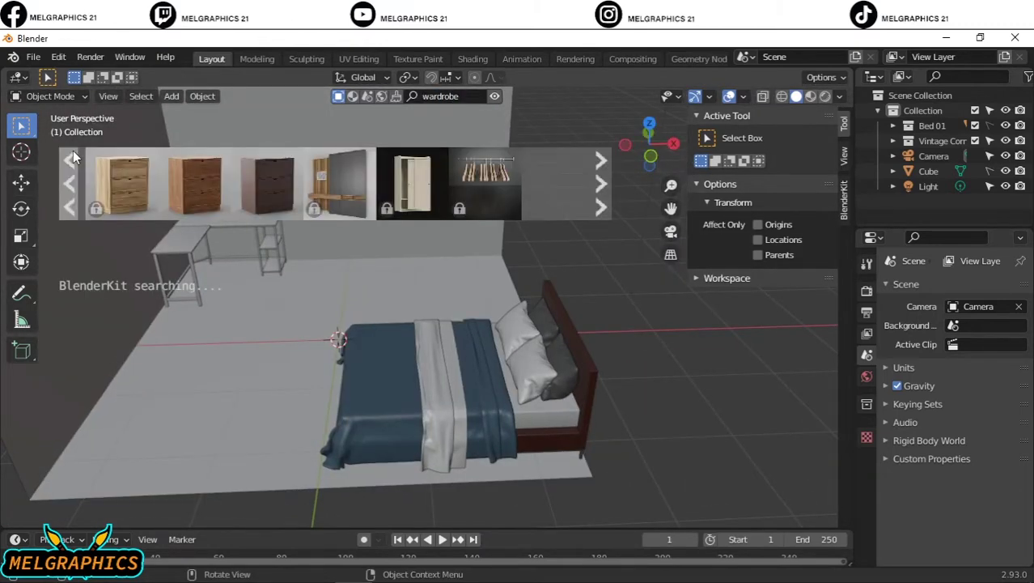
pyautogui.click(72, 156)
pyautogui.click(599, 160)
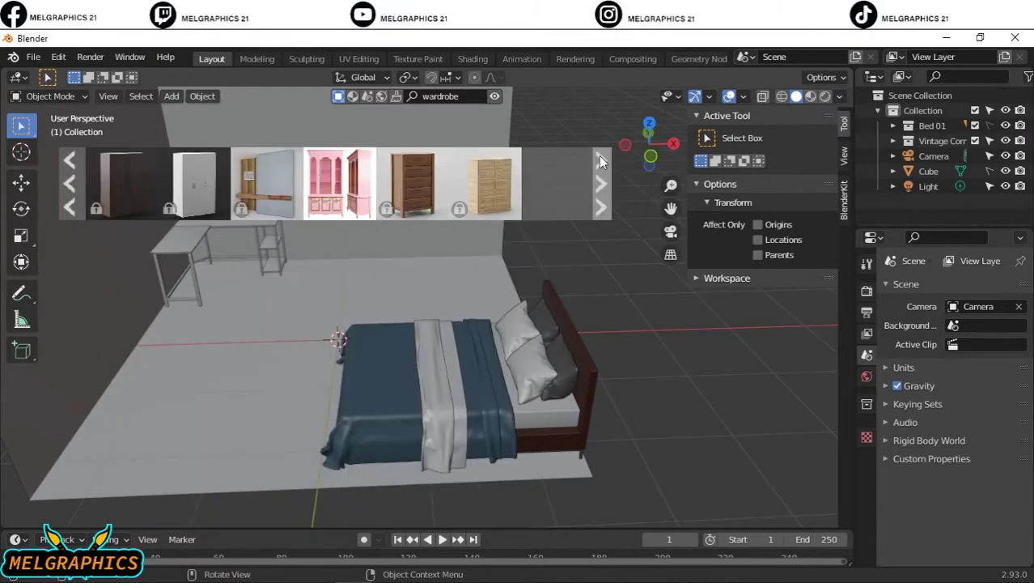
pyautogui.click(599, 161)
pyautogui.click(599, 160)
pyautogui.click(599, 161)
pyautogui.click(599, 160)
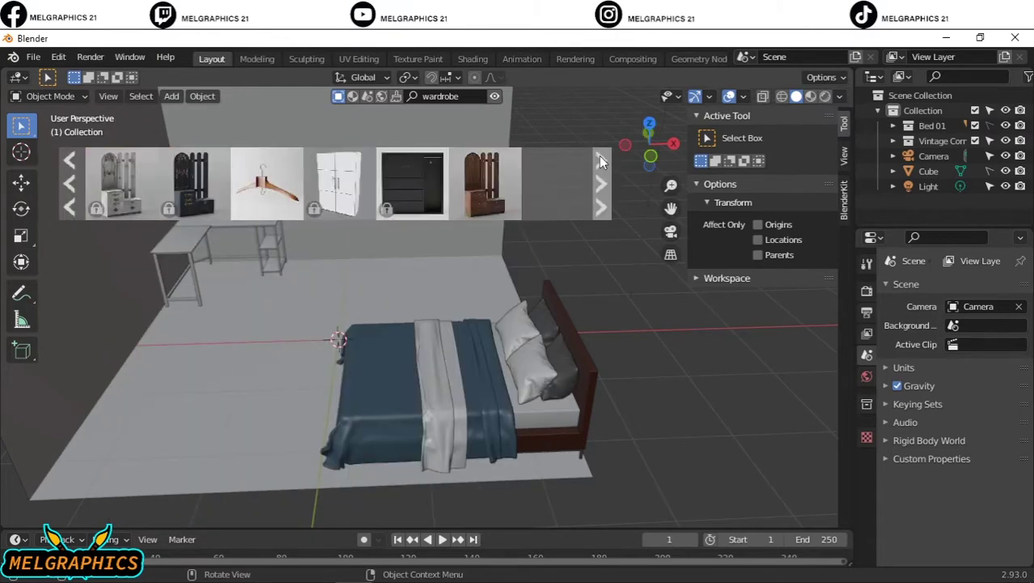
pyautogui.click(599, 160)
pyautogui.click(599, 160)
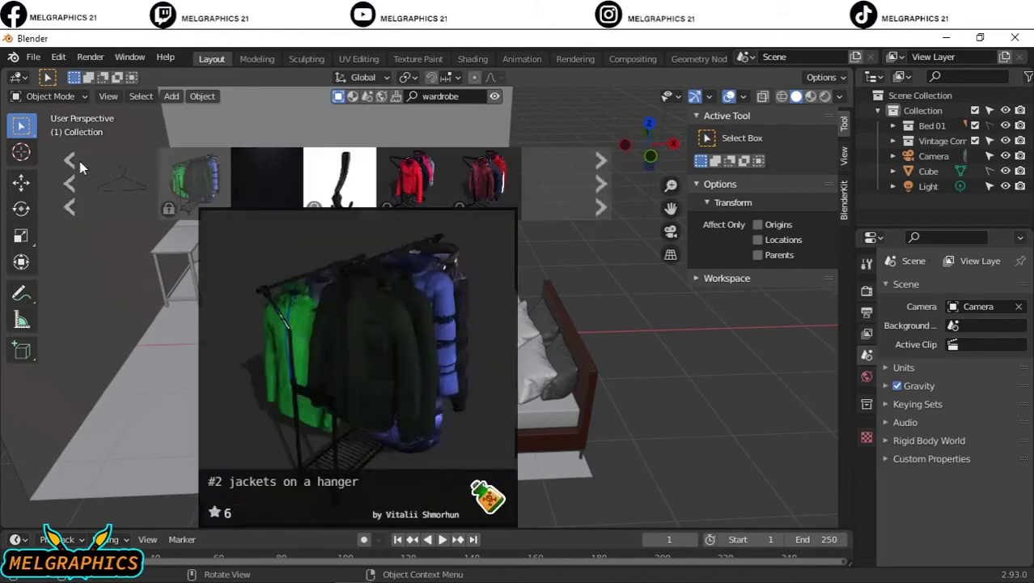
pyautogui.click(71, 161)
pyautogui.click(599, 164)
pyautogui.click(291, 185)
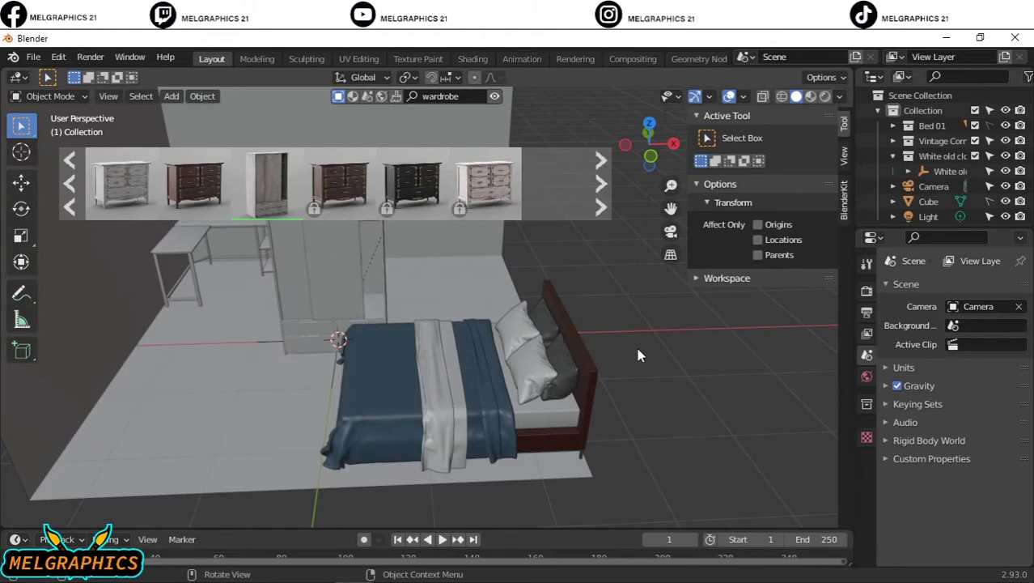
pyautogui.click(893, 156)
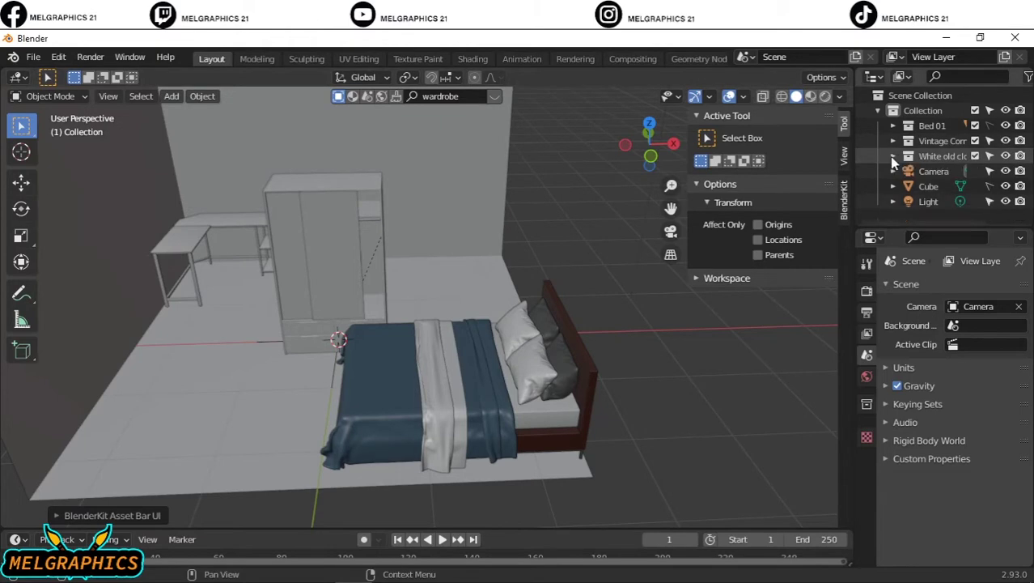
# Step: Select the wardrobe frame, restoring it after an accidental delete
pyautogui.click(373, 260)
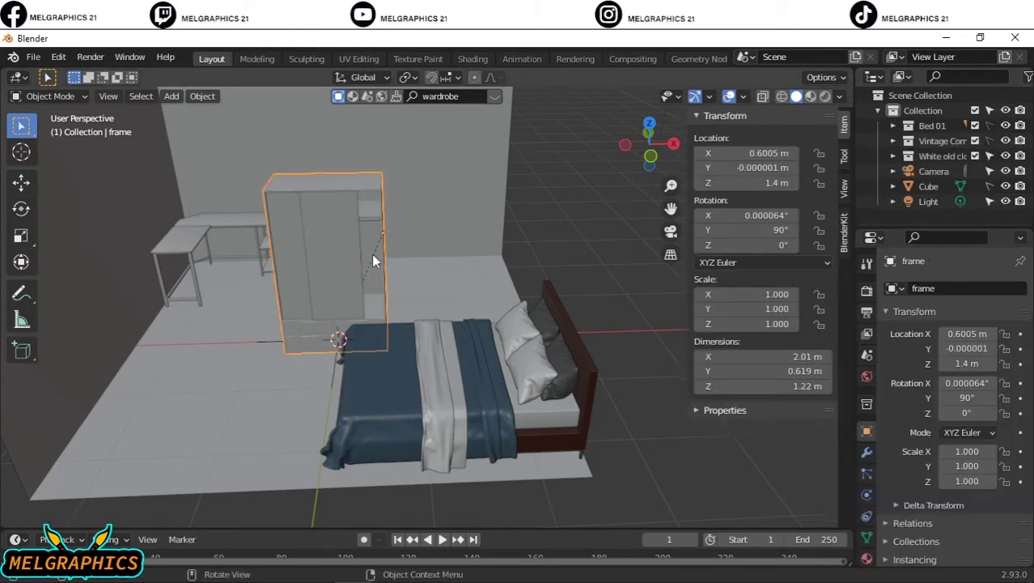
pyautogui.moveTo(372, 255)
pyautogui.mouseDown(button='middle')
pyautogui.moveTo(303, 266)
pyautogui.moveTo(356, 375)
pyautogui.mouseUp(button='middle')
pyautogui.press('Delete')
pyautogui.press('KP_1')
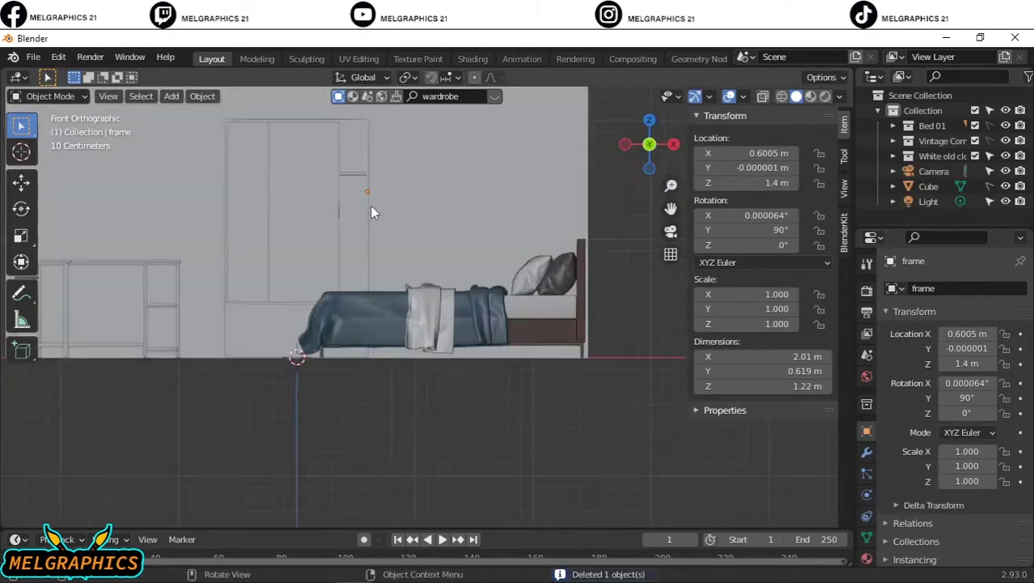
pyautogui.hotkey('ctrl', 'z')
# Step: Move the wardrobe against the back wall from the right side view
pyautogui.moveTo(494, 257); pyautogui.dragTo(561, 324, button='middle')
pyautogui.press('KP_1')
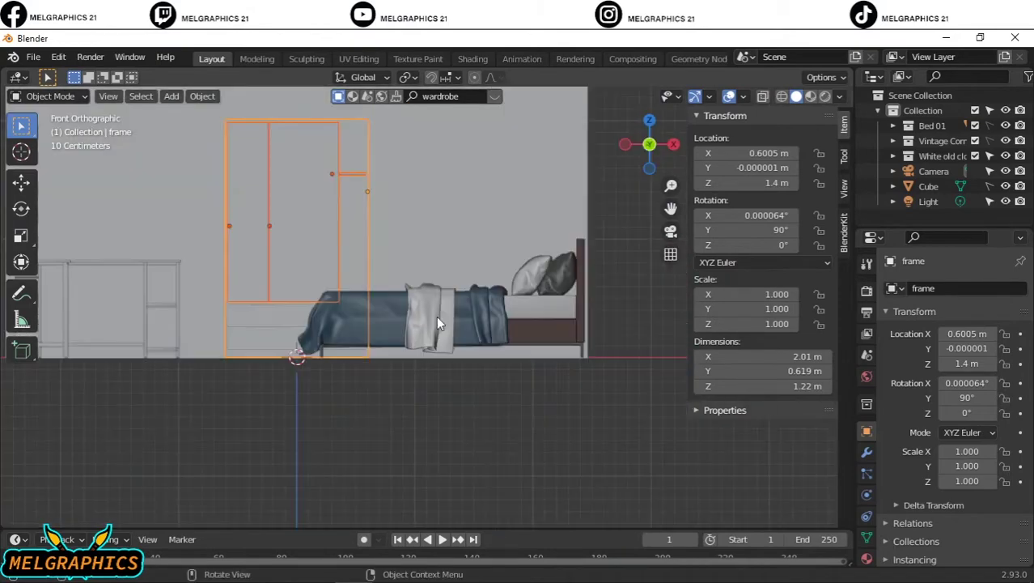
pyautogui.press('KP_3')
pyautogui.keyDown('shift'); pyautogui.moveTo(619, 192); pyautogui.dragTo(480, 256, button='middle'); pyautogui.keyUp('shift')
pyautogui.press('g')
pyautogui.click(779, 323)
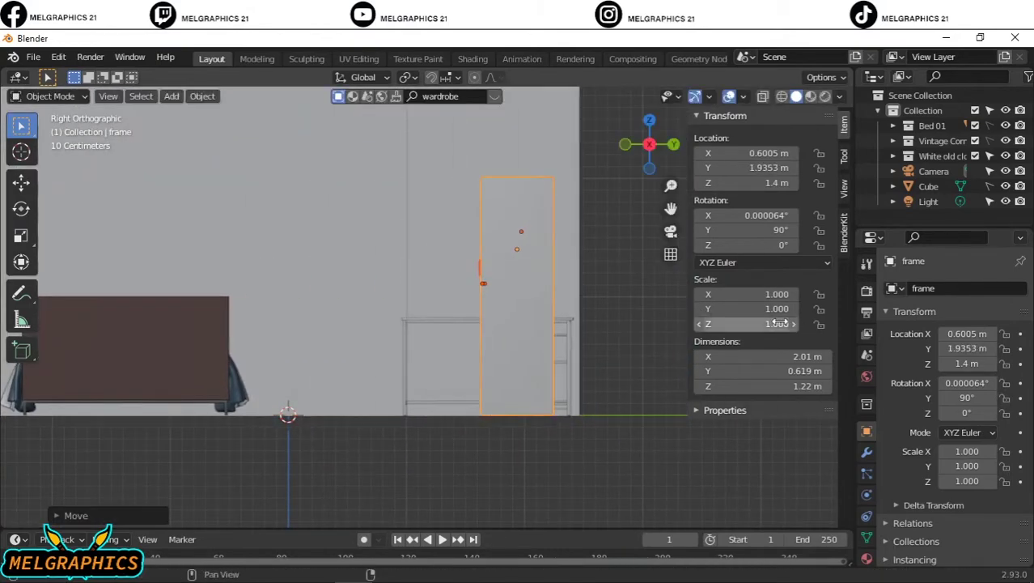
# Step: Enlarge the wardrobe to 1.327 scale and stretch it taller
pyautogui.moveTo(485, 323)
pyautogui.mouseDown(button='middle')
pyautogui.moveTo(519, 308)
pyautogui.moveTo(413, 334)
pyautogui.moveTo(486, 323)
pyautogui.mouseUp(button='middle')
pyautogui.press('s')
pyautogui.click(513, 329)
pyautogui.press('KP_1')
pyautogui.moveTo(745, 323); pyautogui.dragTo(801, 323)
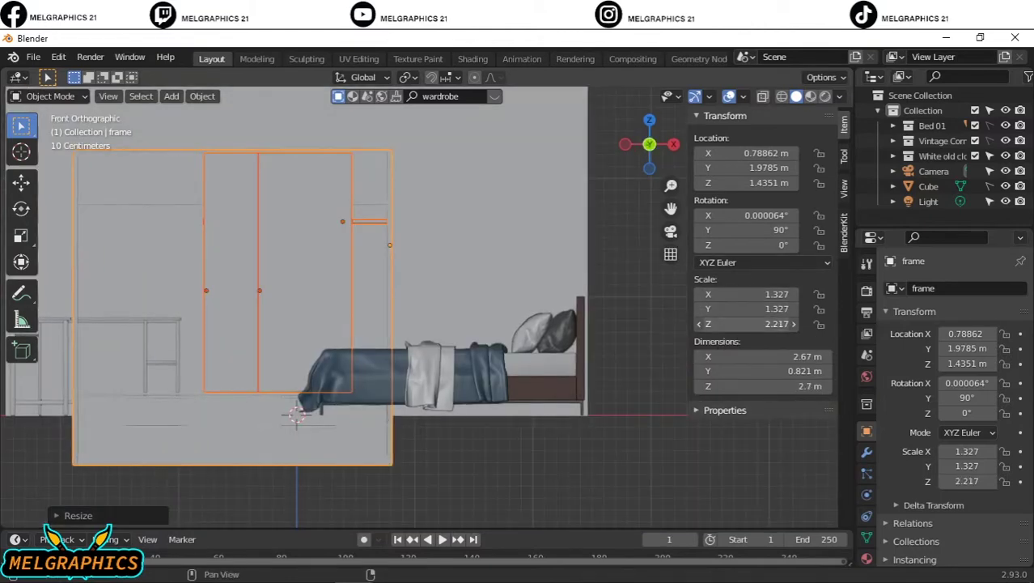
# Step: Raise the wardrobe and shift it along X to 2.4099 m
pyautogui.press('g')
pyautogui.click(468, 328)
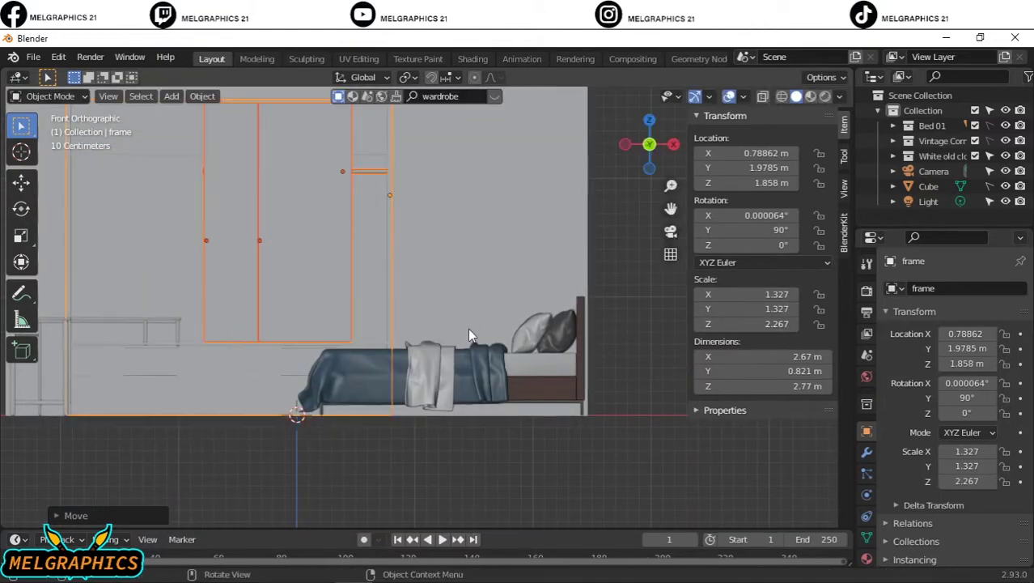
pyautogui.press('g')
pyautogui.press('x')
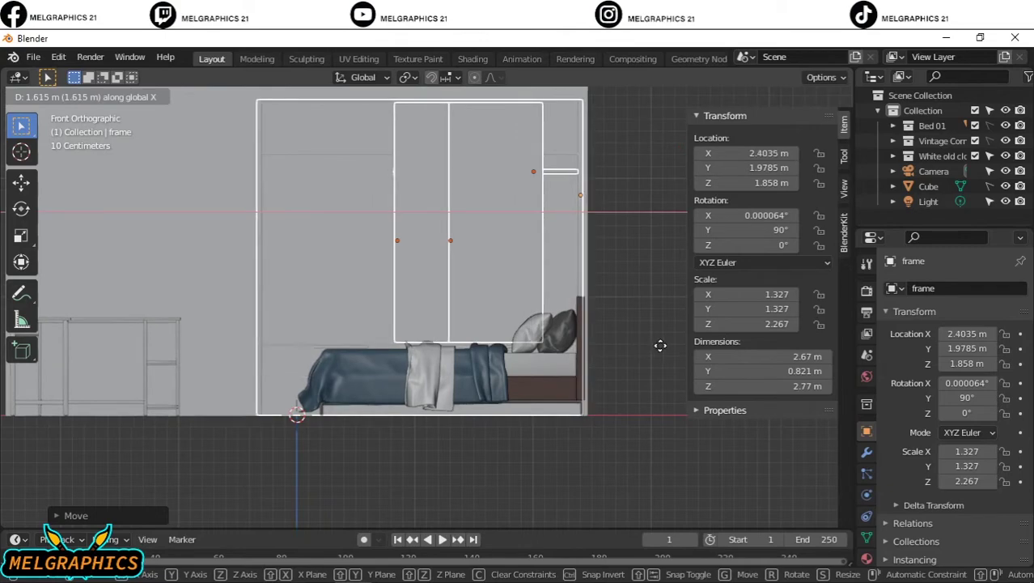
pyautogui.click(658, 344)
pyautogui.moveTo(777, 323); pyautogui.dragTo(752, 324)
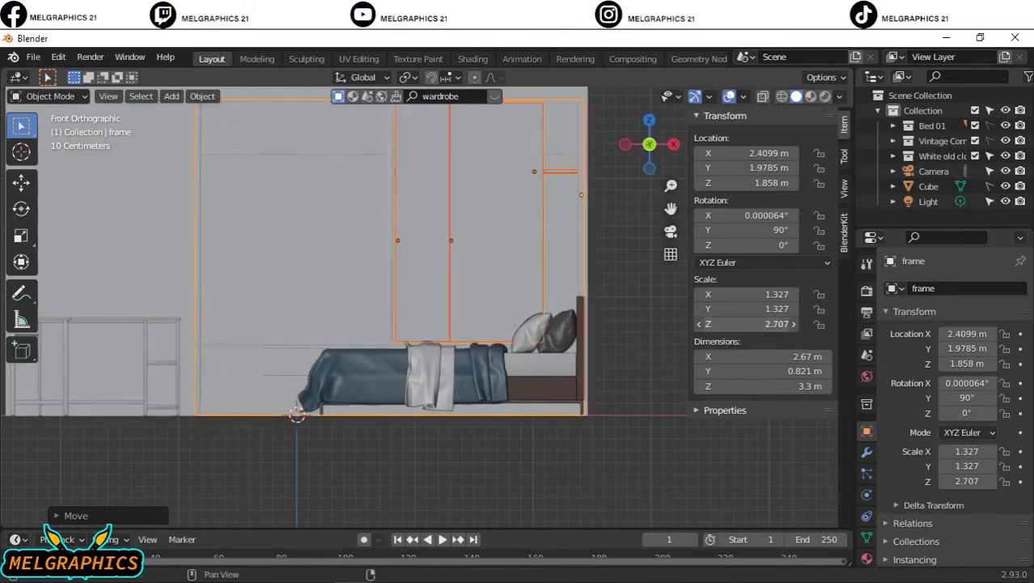
pyautogui.moveTo(610, 377)
pyautogui.mouseDown(button='middle')
pyautogui.moveTo(671, 376)
pyautogui.moveTo(565, 419)
pyautogui.moveTo(455, 324)
pyautogui.mouseUp(button='middle')
# Step: Reduce the wardrobe frame's height to 3.08 m
pyautogui.moveTo(286, 176); pyautogui.dragTo(373, 254)
pyautogui.moveTo(777, 324); pyautogui.dragTo(761, 324)
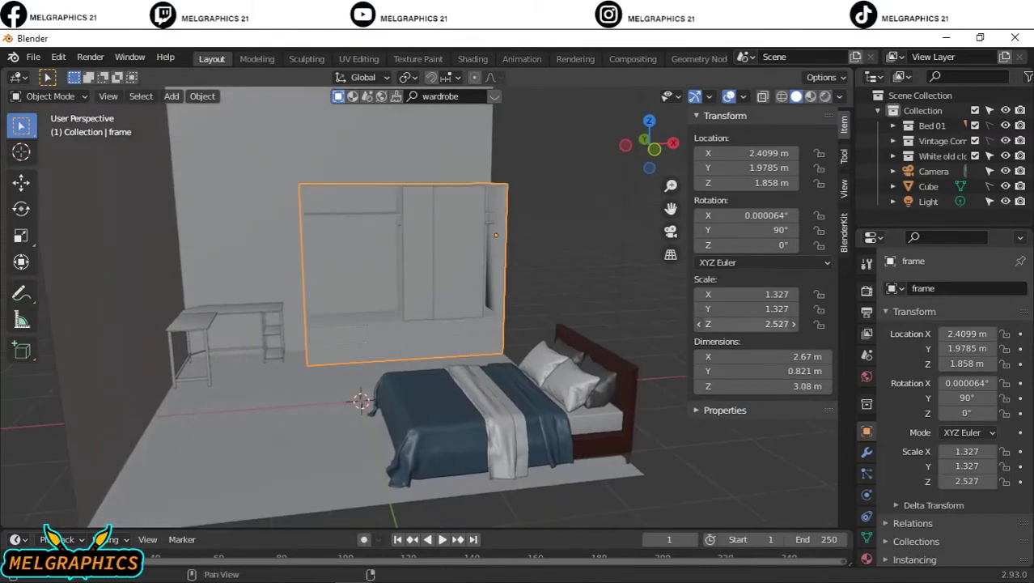
pyautogui.moveTo(567, 323); pyautogui.dragTo(203, 261, button='middle')
# Step: Shift the corner desk to the right in front view
pyautogui.moveTo(166, 251); pyautogui.dragTo(317, 361)
pyautogui.press('s')
pyautogui.press('Escape')
pyautogui.press('KP_1')
pyautogui.press('g')
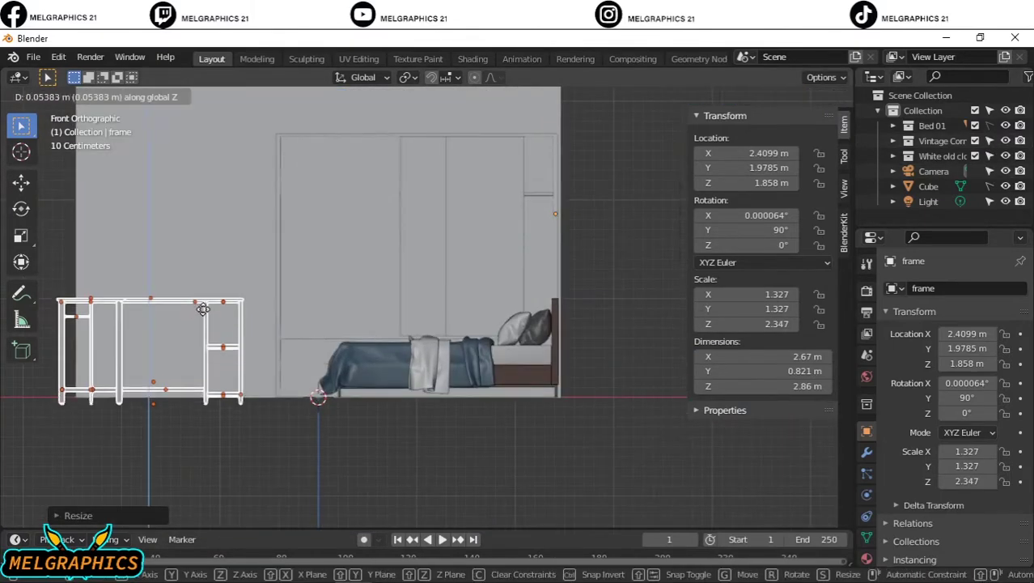
pyautogui.click(223, 314)
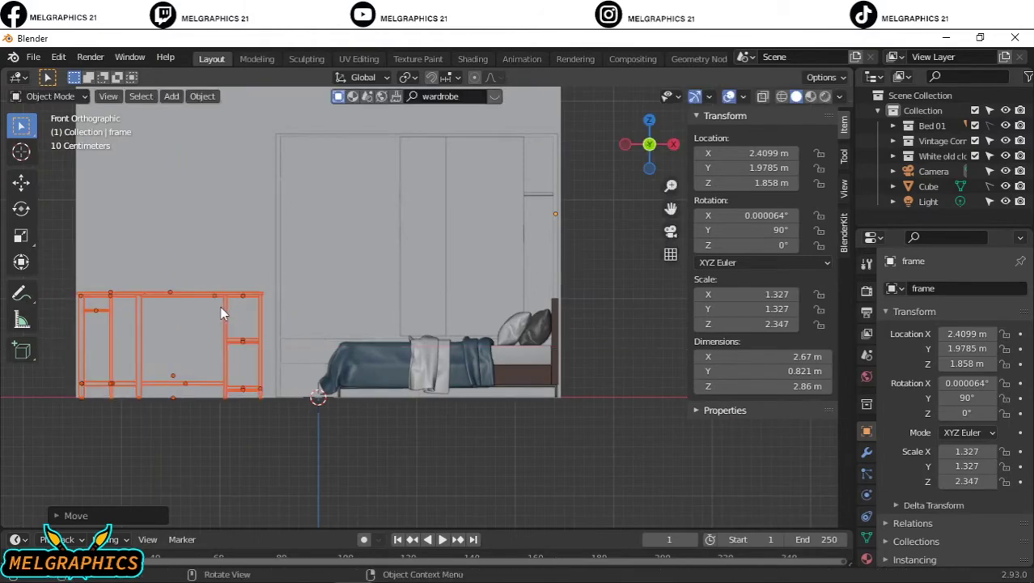
pyautogui.moveTo(220, 306)
pyautogui.mouseDown(button='middle')
pyautogui.moveTo(328, 410)
pyautogui.moveTo(686, 400)
pyautogui.moveTo(579, 321)
pyautogui.moveTo(603, 322)
pyautogui.moveTo(485, 275)
pyautogui.mouseUp(button='middle')
# Step: Widen the wardrobe frame along the X axis
pyautogui.scroll(3, 405, 243)
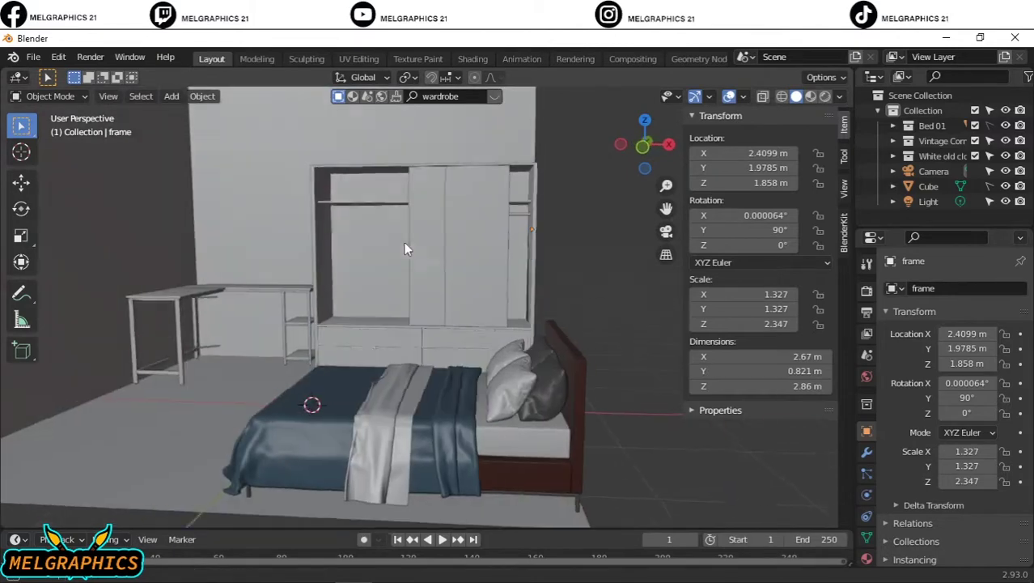
pyautogui.moveTo(302, 162); pyautogui.dragTo(455, 281)
pyautogui.press('s')
pyautogui.press('x')
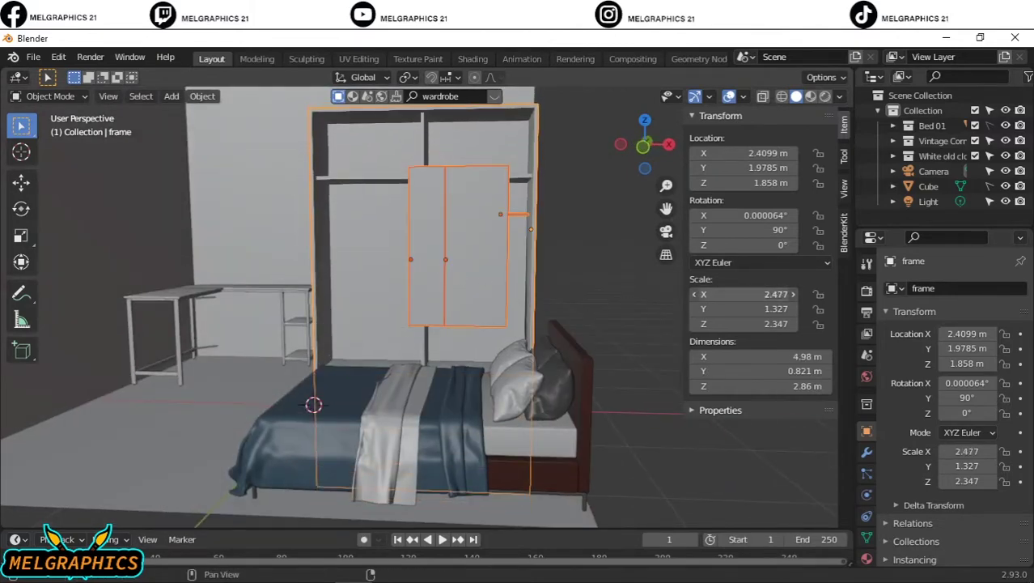
pyautogui.click(573, 369)
# Step: Raise the wardrobe frame on Z to 2.9192 m in the right side view
pyautogui.press('KP_3')
pyautogui.moveTo(667, 208); pyautogui.dragTo(640, 266)
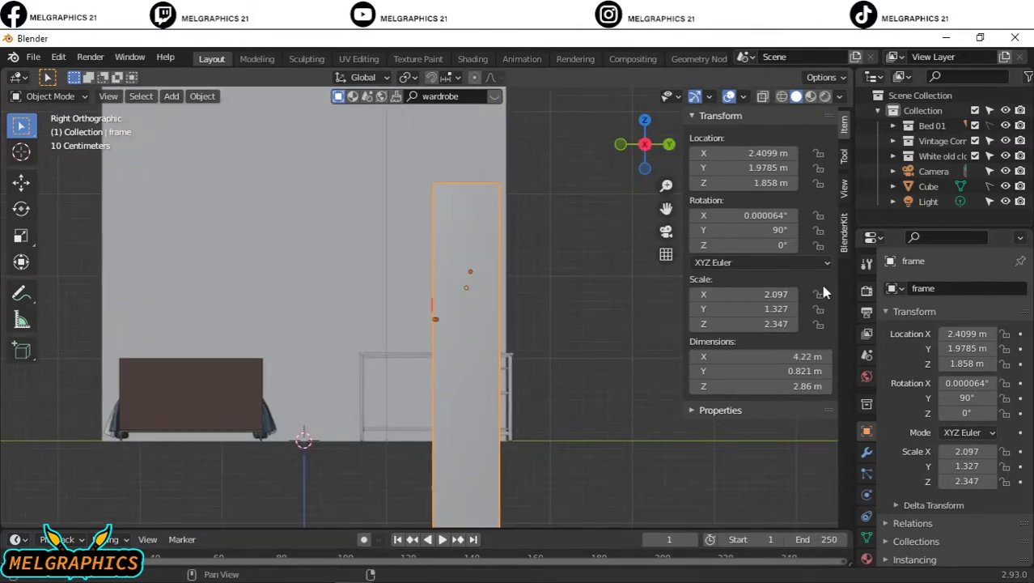
pyautogui.press('g')
pyautogui.press('z')
pyautogui.click(577, 273)
pyautogui.moveTo(577, 273); pyautogui.dragTo(646, 319, button='middle')
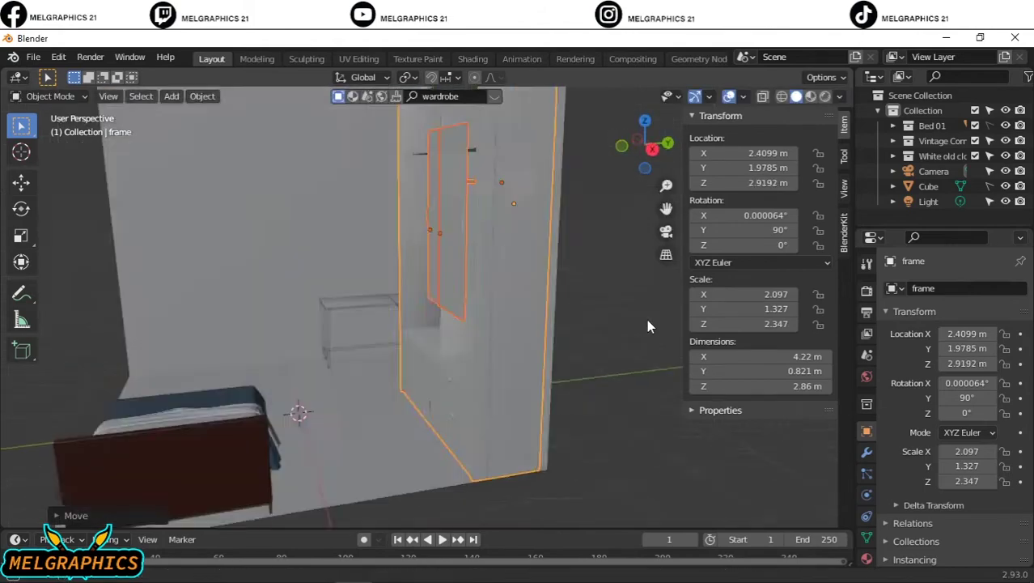
# Step: Nudge the lower drawer unit into place beneath the wardrobe frame
pyautogui.moveTo(184, 277); pyautogui.dragTo(312, 438)
pyautogui.press('KP_3')
pyautogui.press('g')
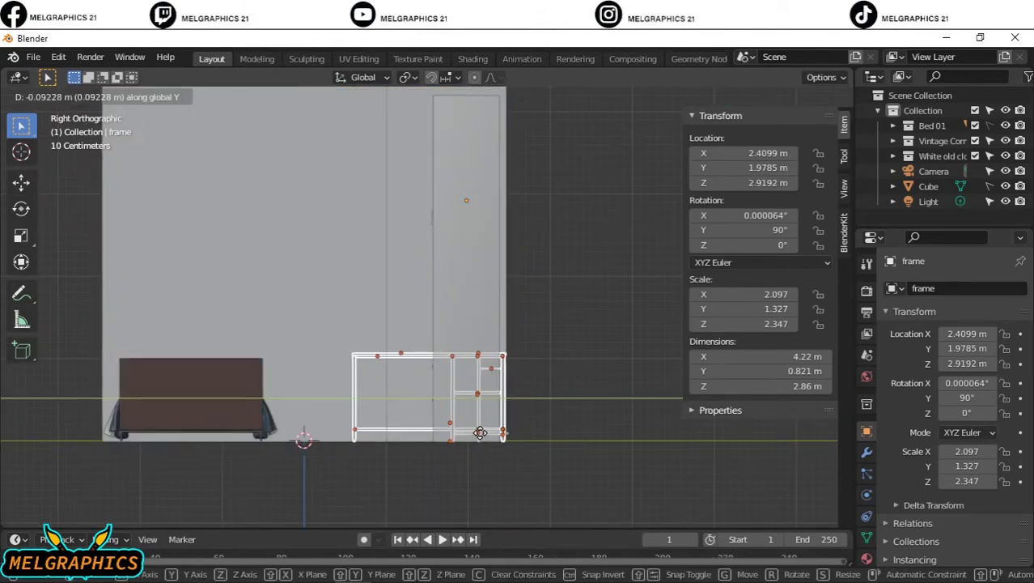
pyautogui.click(596, 400)
pyautogui.moveTo(596, 400); pyautogui.dragTo(744, 420, button='middle')
pyautogui.moveTo(567, 365); pyautogui.dragTo(632, 372, button='middle')
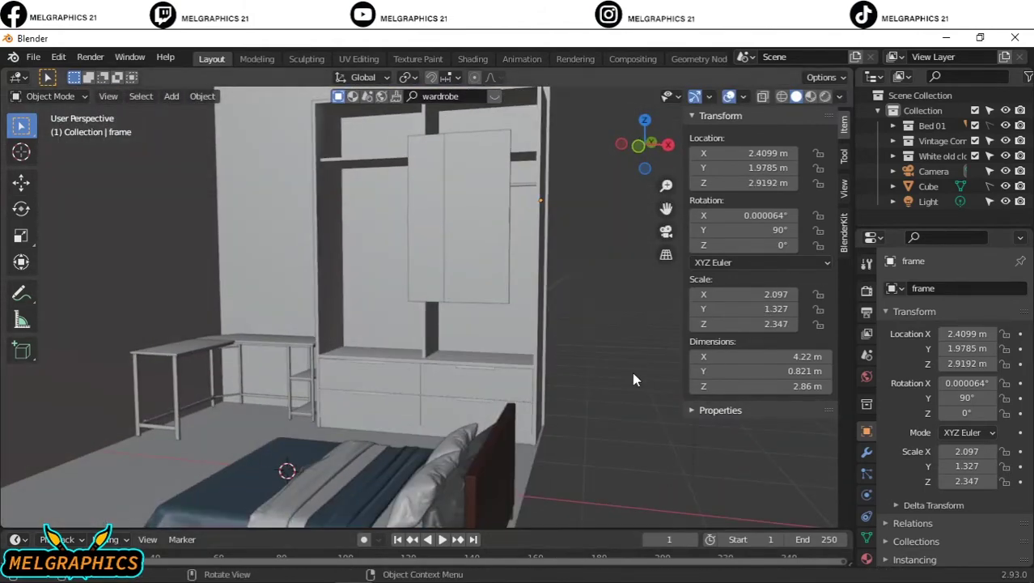
pyautogui.scroll(2, 356, 238)
pyautogui.scroll(2, 460, 81)
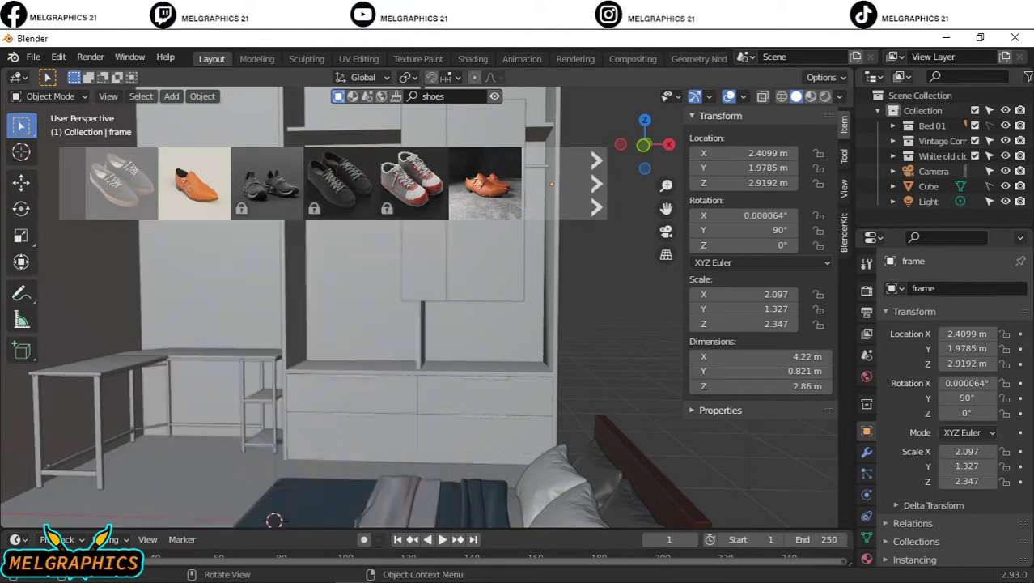
# Step: Drop the grey sneakers into the scene and raise them to shelf height
pyautogui.moveTo(273, 520); pyautogui.dragTo(274, 518)
pyautogui.moveTo(274, 518)
pyautogui.mouseDown(button='middle')
pyautogui.moveTo(414, 437)
pyautogui.moveTo(427, 402)
pyautogui.moveTo(619, 481)
pyautogui.mouseUp(button='middle')
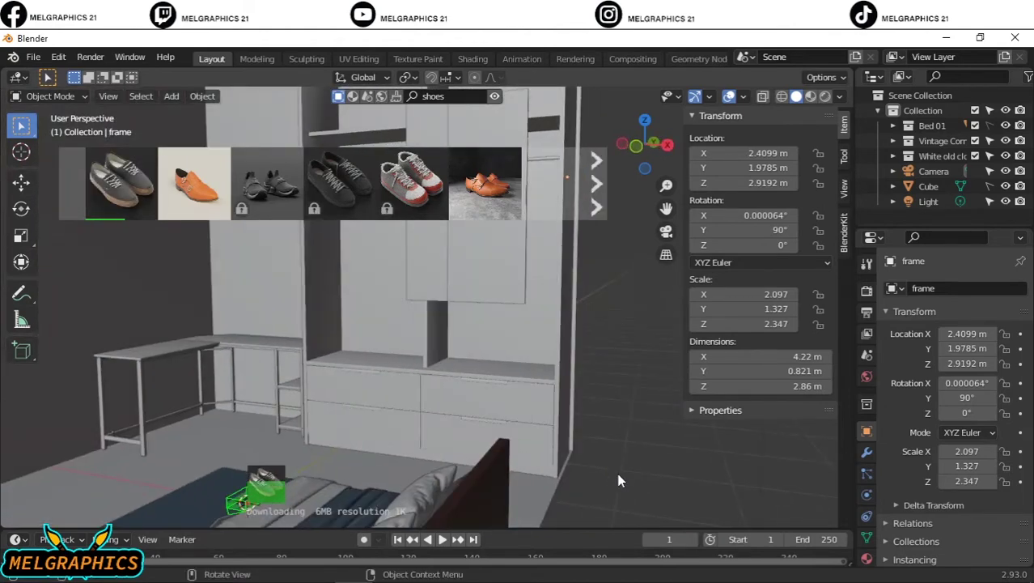
pyautogui.moveTo(650, 497)
pyautogui.mouseDown(button='middle')
pyautogui.moveTo(273, 427)
pyautogui.moveTo(263, 443)
pyautogui.moveTo(450, 459)
pyautogui.moveTo(402, 447)
pyautogui.mouseUp(button='middle')
pyautogui.press('KP_3')
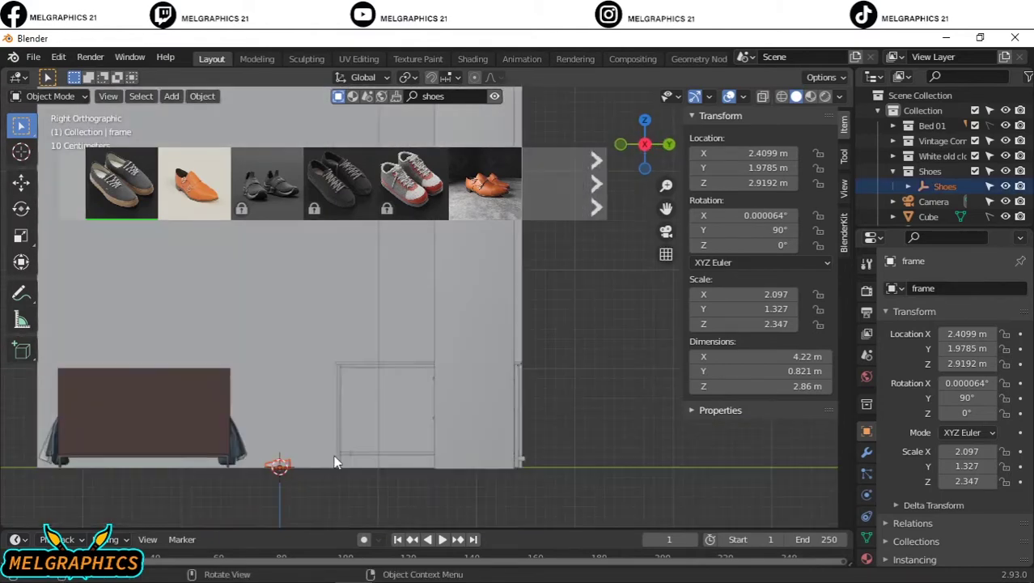
pyautogui.press('g')
pyautogui.press('z')
pyautogui.click(329, 395)
# Step: Slide the sneakers along Y onto the wardrobe shelf
pyautogui.press('KP_1')
pyautogui.press('g')
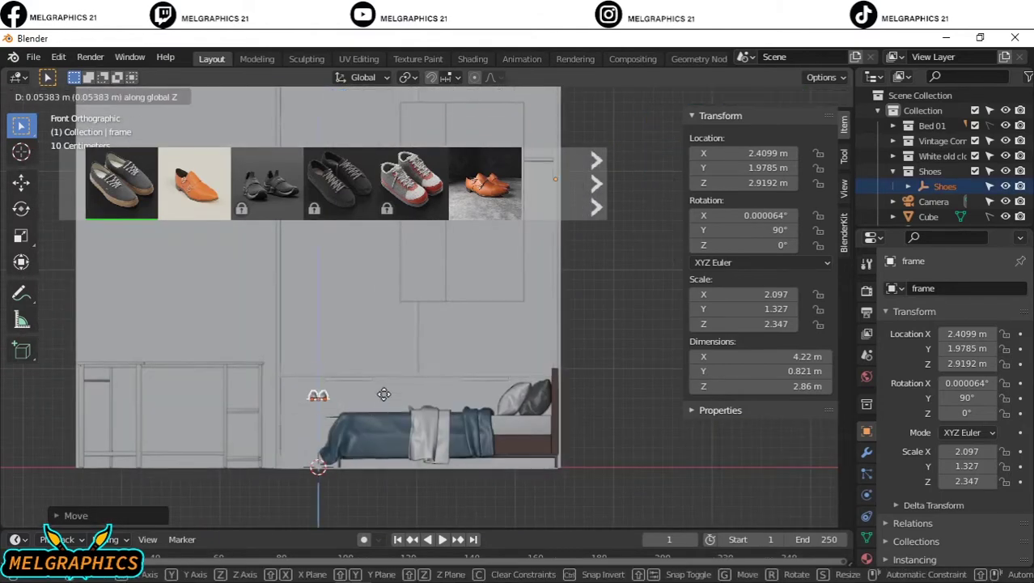
pyautogui.press('Escape')
pyautogui.press('g')
pyautogui.press('Escape')
pyautogui.press('KP_3')
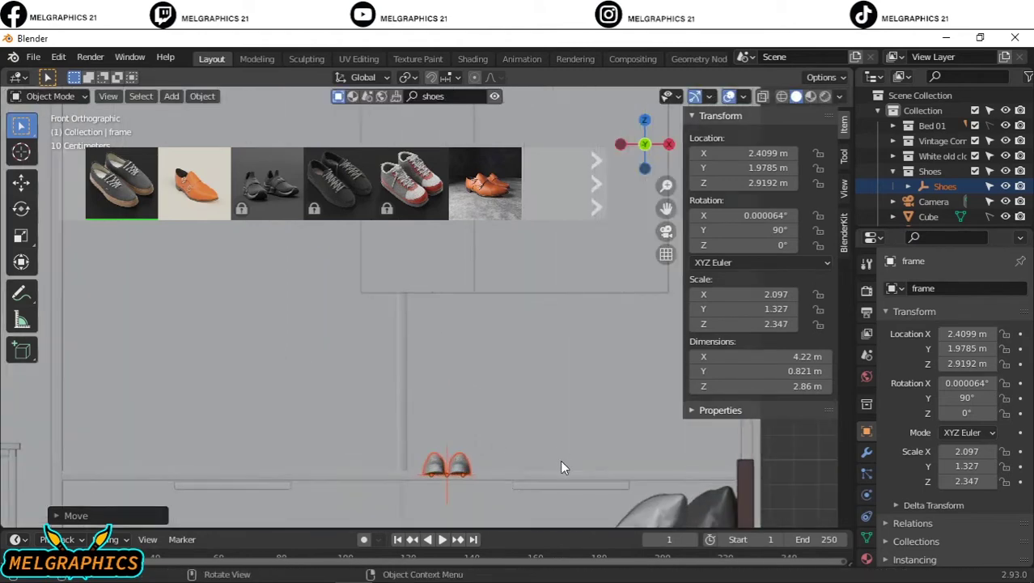
pyautogui.press('g')
pyautogui.press('y')
pyautogui.click(50, 462)
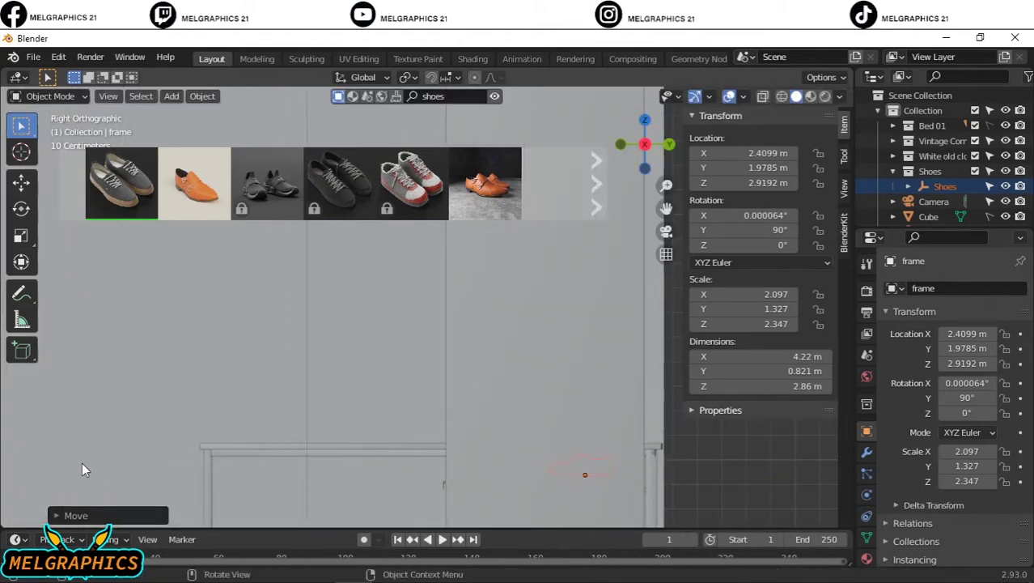
# Step: Resize the sneakers to fit the shelf
pyautogui.press('KP_1')
pyautogui.press('s')
pyautogui.press('Escape')
pyautogui.moveTo(486, 421); pyautogui.dragTo(517, 468, button='middle')
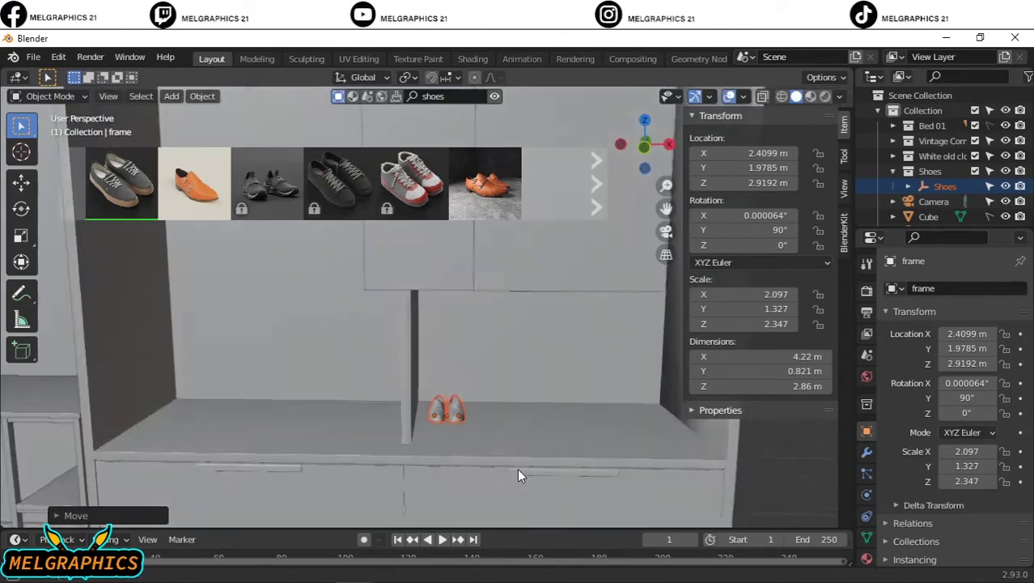
pyautogui.press('s')
pyautogui.click(533, 410)
# Step: Page through more shoe results and clear the selection
pyautogui.click(594, 162)
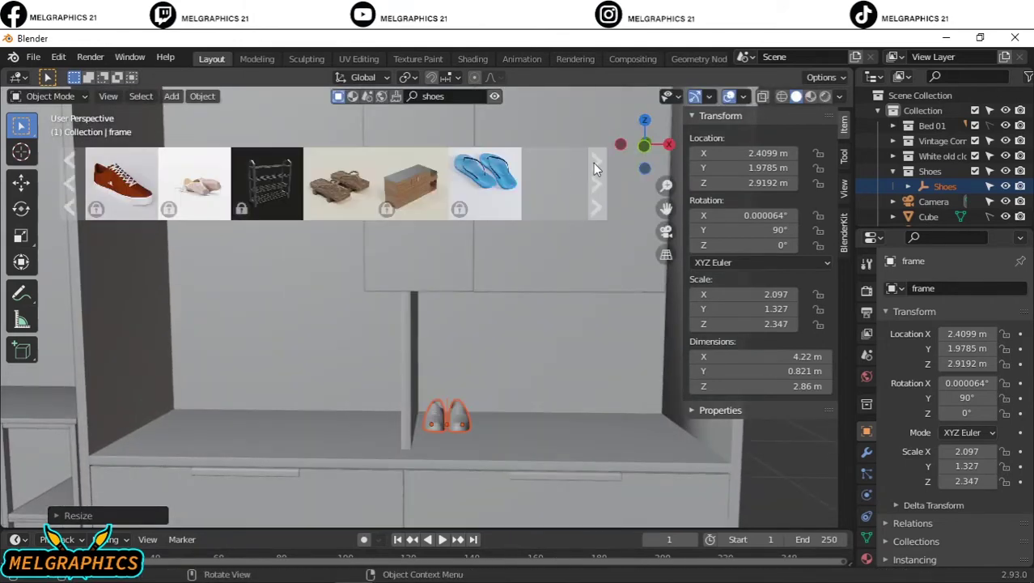
pyautogui.click(595, 166)
pyautogui.click(595, 171)
pyautogui.click(441, 403)
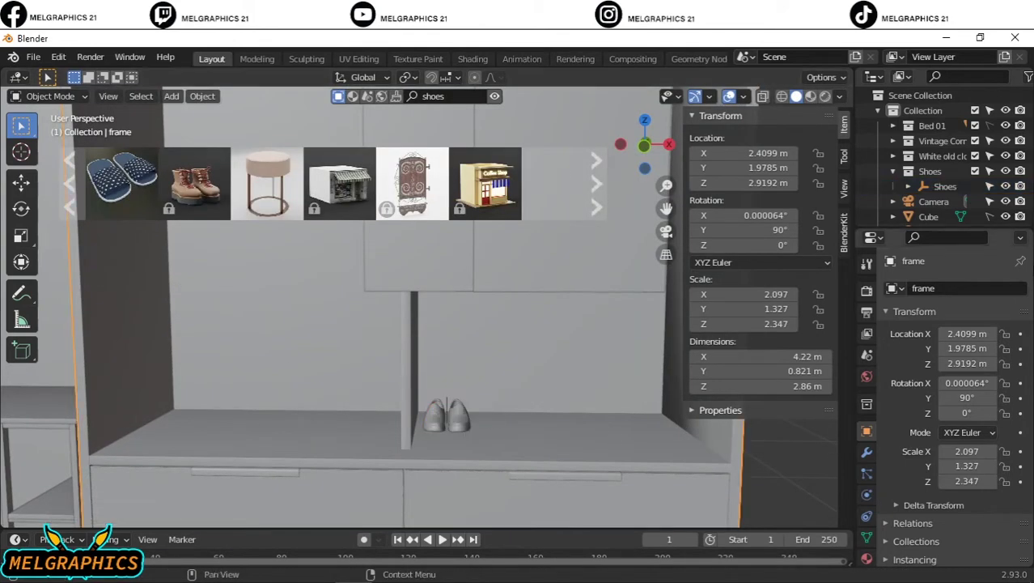
pyautogui.click(1006, 156)
pyautogui.click(1005, 157)
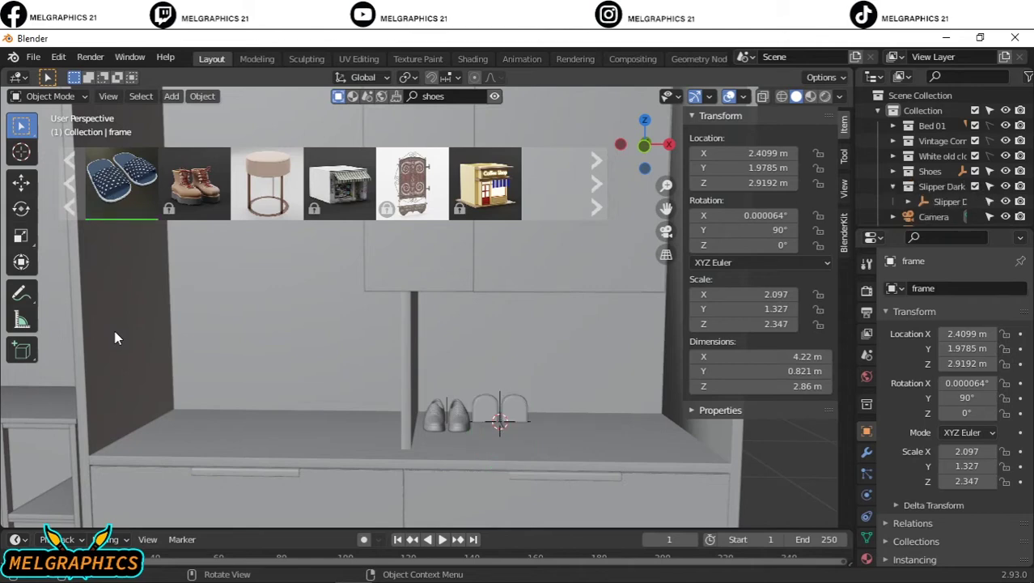
# Step: Lay the slipper flat by rotating it -90° on X
pyautogui.click(515, 408)
pyautogui.moveTo(516, 408); pyautogui.dragTo(484, 392, button='middle')
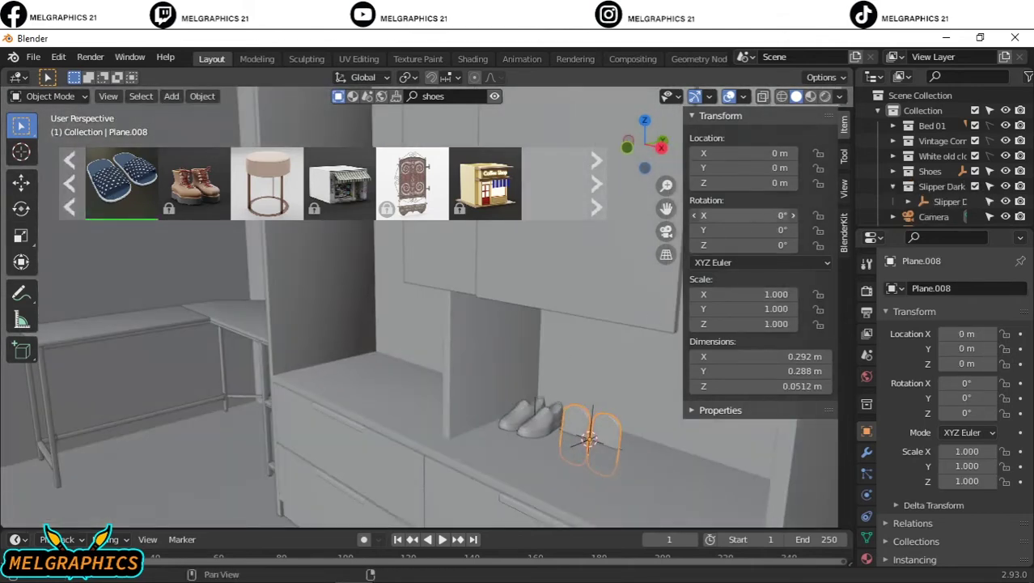
pyautogui.moveTo(777, 215); pyautogui.dragTo(780, 202)
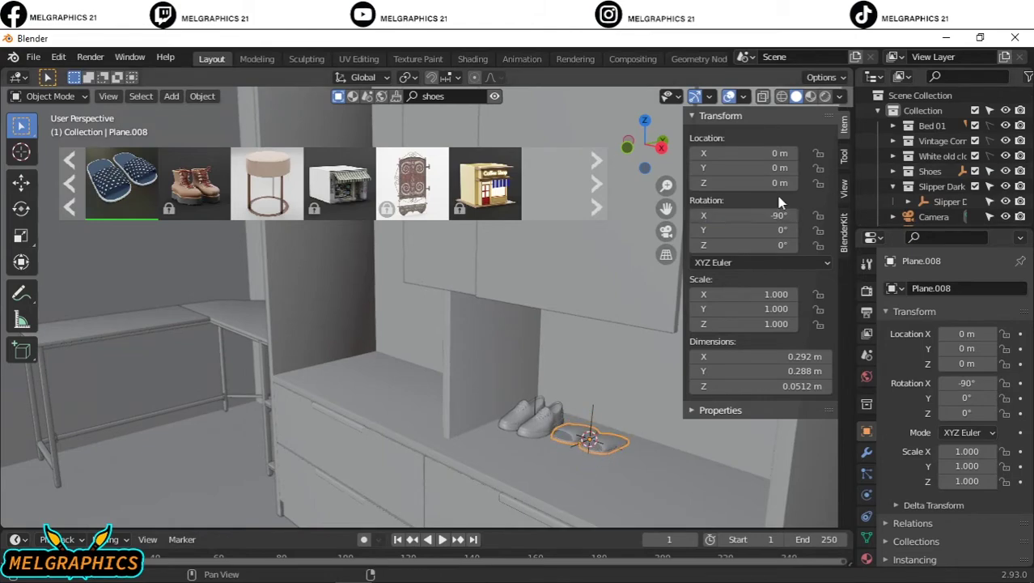
pyautogui.moveTo(665, 417)
pyautogui.mouseDown(button='middle')
pyautogui.moveTo(657, 439)
pyautogui.moveTo(535, 463)
pyautogui.moveTo(547, 431)
pyautogui.moveTo(451, 388)
pyautogui.mouseUp(button='middle')
# Step: Place the slipper beside the sneakers and scale it to 1.199
pyautogui.press('g')
pyautogui.click(554, 432)
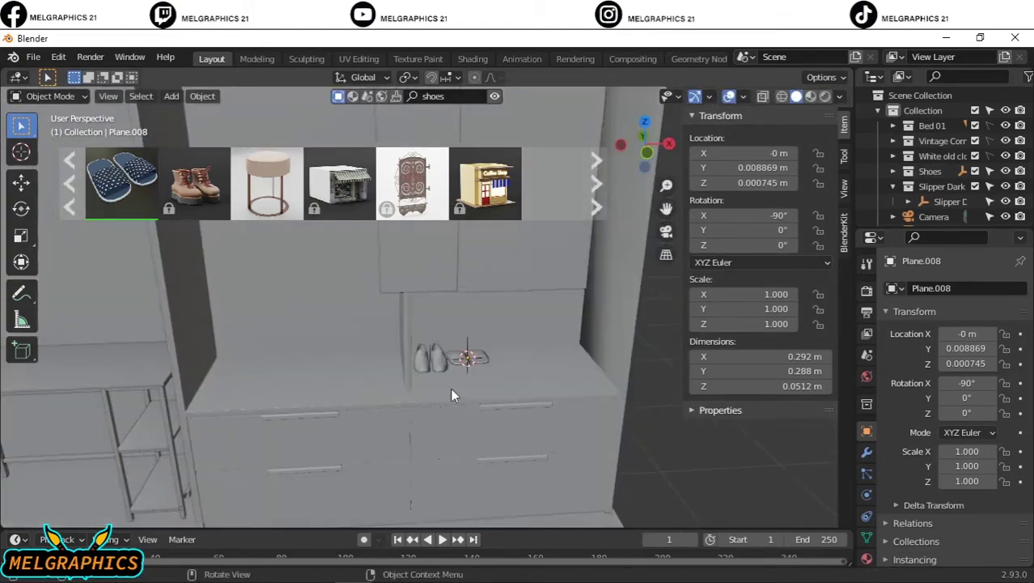
pyautogui.press('s')
pyautogui.click(619, 419)
pyautogui.moveTo(619, 418)
pyautogui.mouseDown(button='middle')
pyautogui.moveTo(531, 454)
pyautogui.moveTo(516, 478)
pyautogui.mouseUp(button='middle')
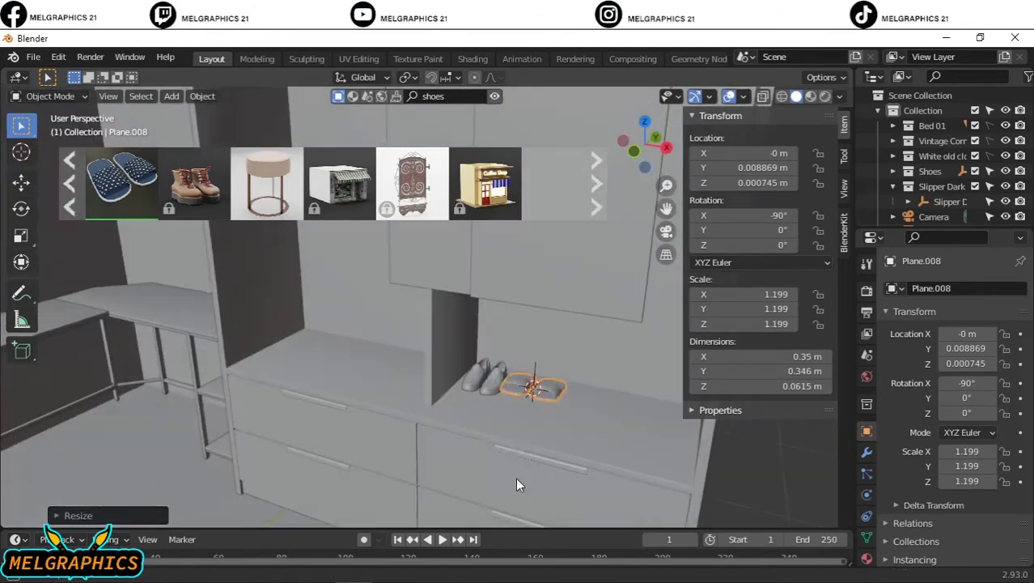
pyautogui.scroll(4, 740, 462)
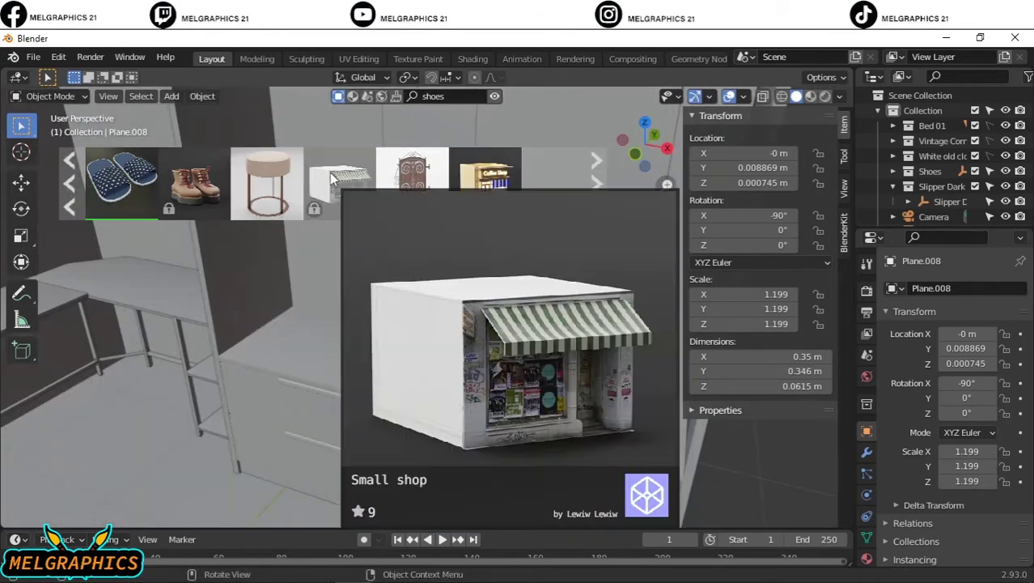
# Step: Search the asset library for 'wardrobe' and page through the results
pyautogui.moveTo(570, 415); pyautogui.dragTo(626, 363, button='middle')
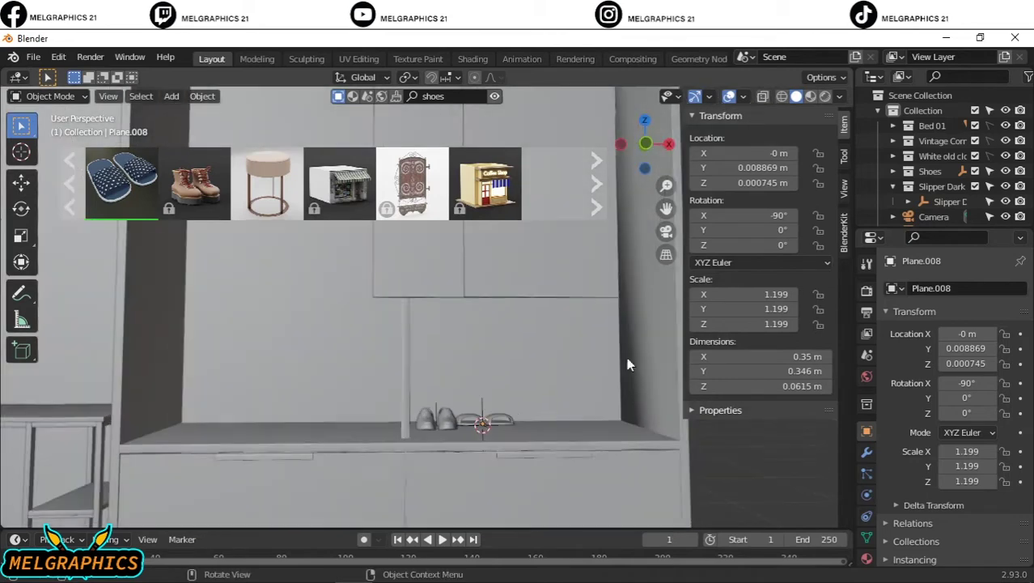
pyautogui.click(448, 95)
pyautogui.write('wardrobe')
pyautogui.click(596, 162)
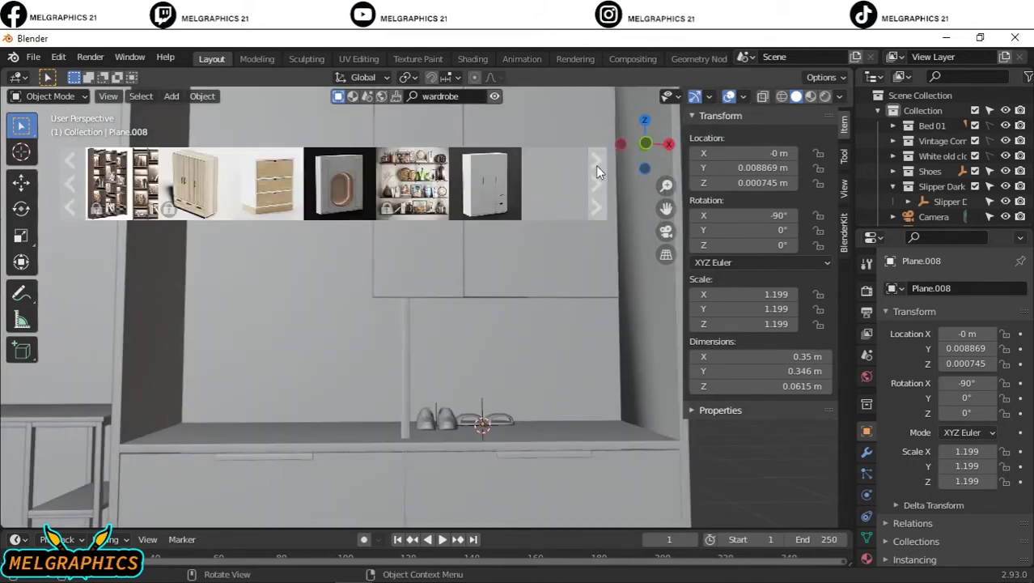
pyautogui.click(596, 162)
pyautogui.click(596, 162)
pyautogui.click(596, 163)
pyautogui.moveTo(576, 233); pyautogui.dragTo(464, 346, button='middle')
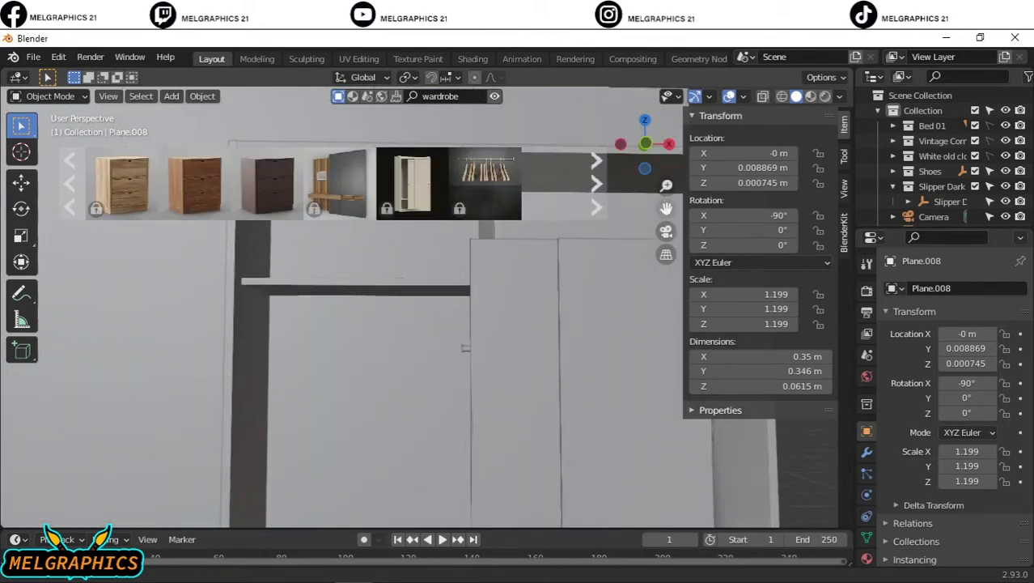
# Step: Browse further wardrobe results and drop the clothes hanger onto the rail
pyautogui.click(597, 162)
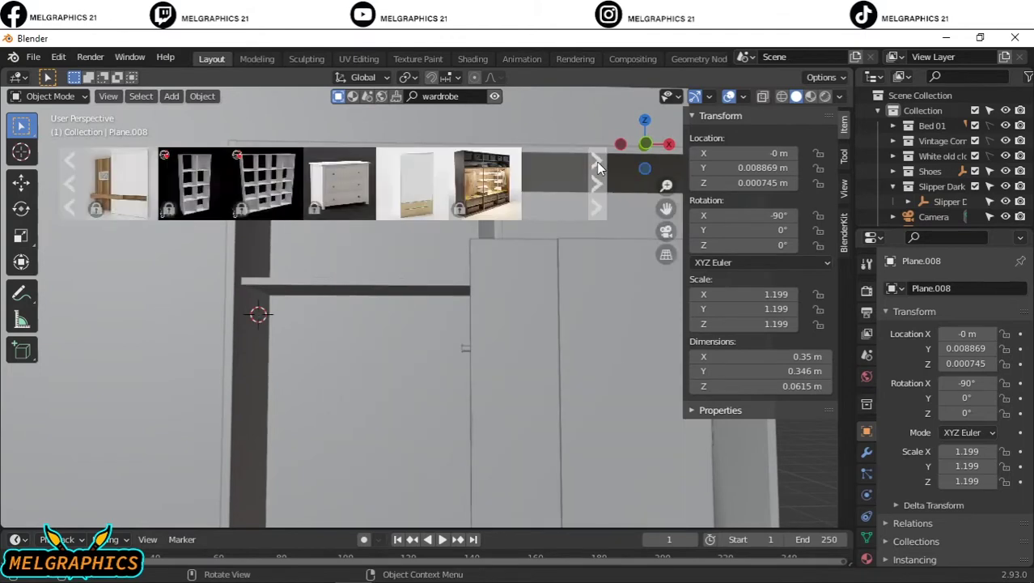
pyautogui.click(596, 162)
pyautogui.click(597, 162)
pyautogui.click(597, 162)
pyautogui.click(596, 161)
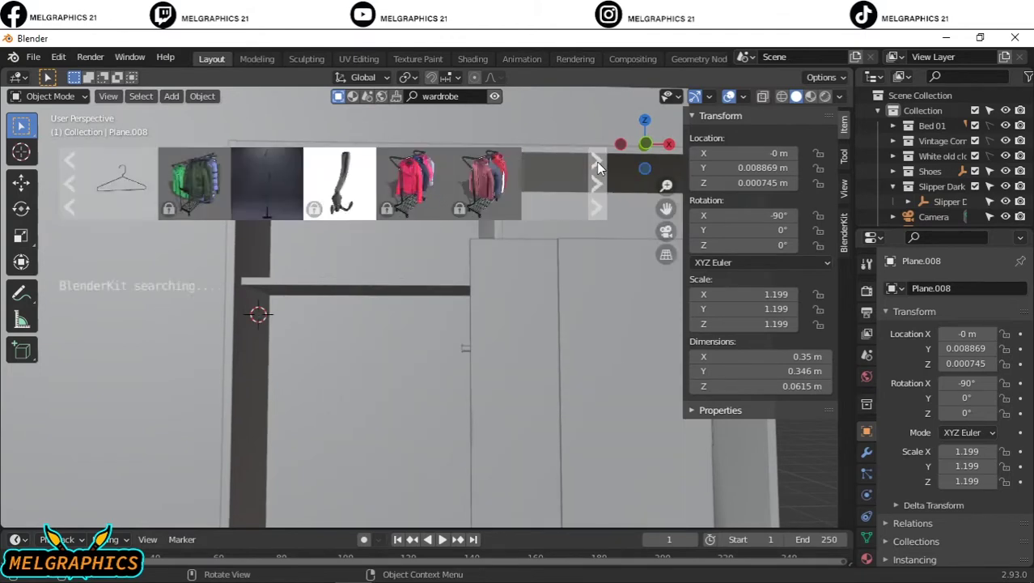
pyautogui.click(597, 162)
pyautogui.click(597, 162)
pyautogui.click(597, 162)
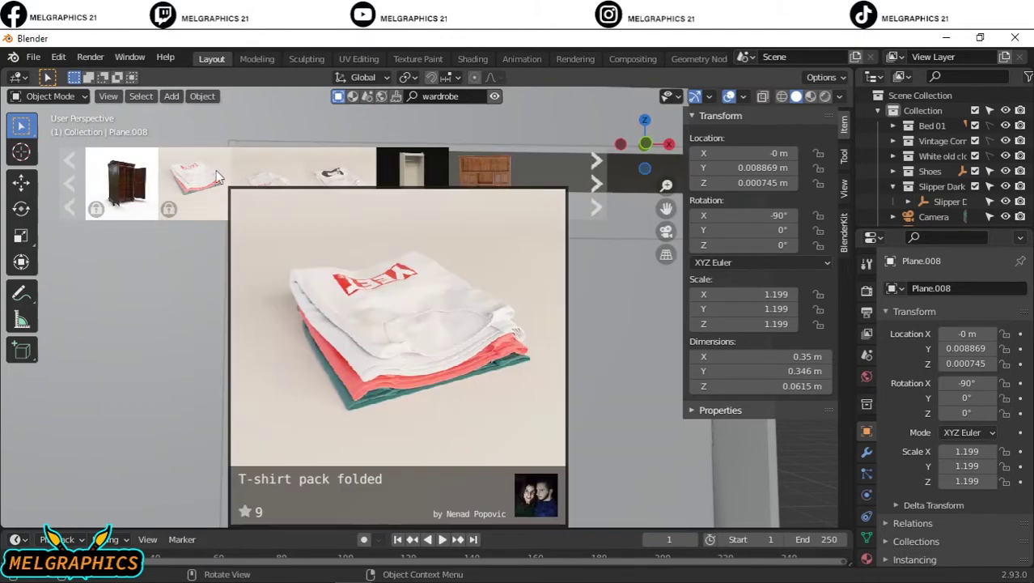
pyautogui.click(593, 161)
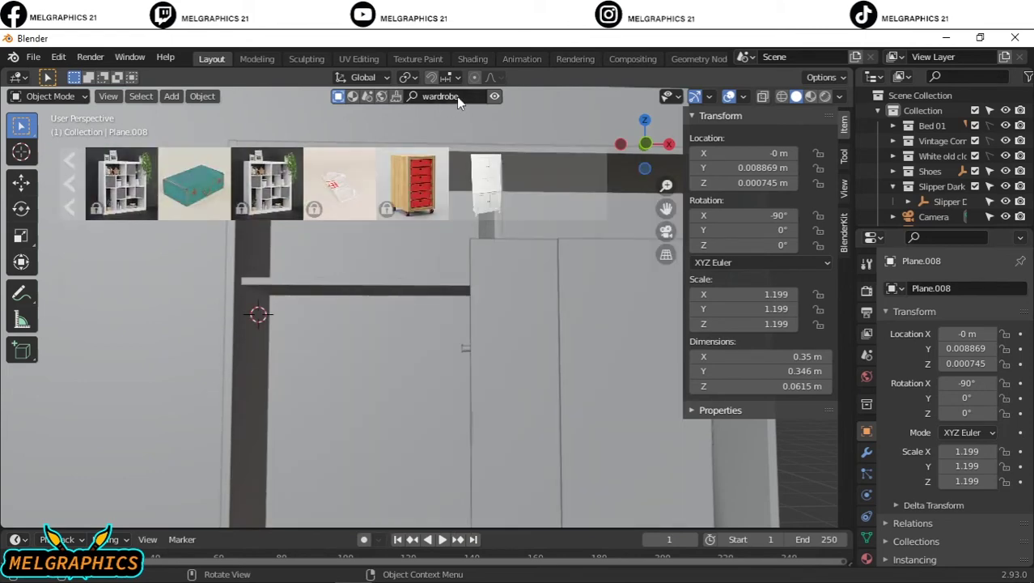
pyautogui.click(72, 162)
pyautogui.click(72, 162)
pyautogui.click(72, 162)
pyautogui.moveTo(204, 202); pyautogui.dragTo(257, 317)
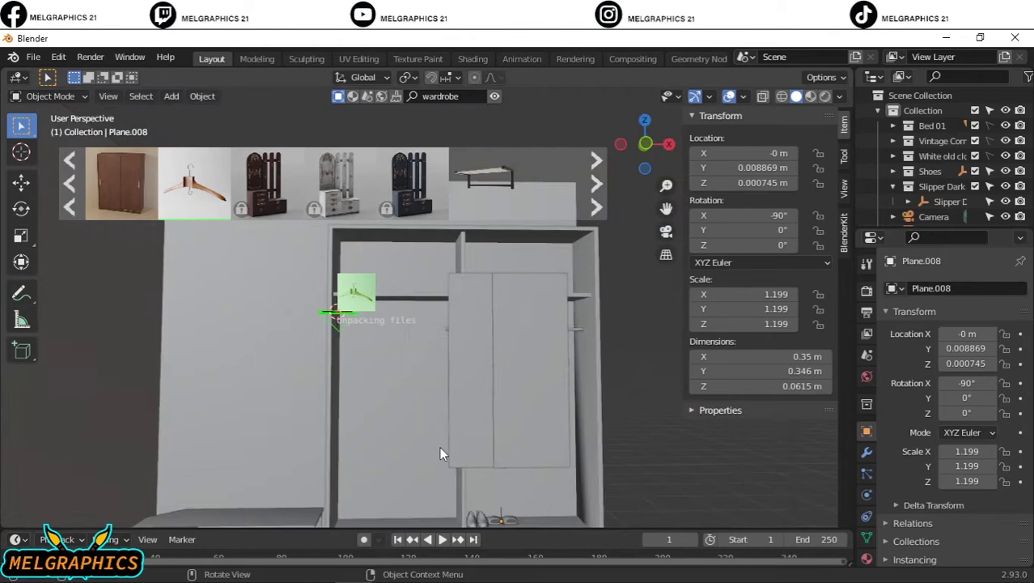
# Step: Search the asset library for 'folded clothes'
pyautogui.keyDown('shift'); pyautogui.moveTo(440, 454); pyautogui.dragTo(379, 416, button='middle'); pyautogui.keyUp('shift')
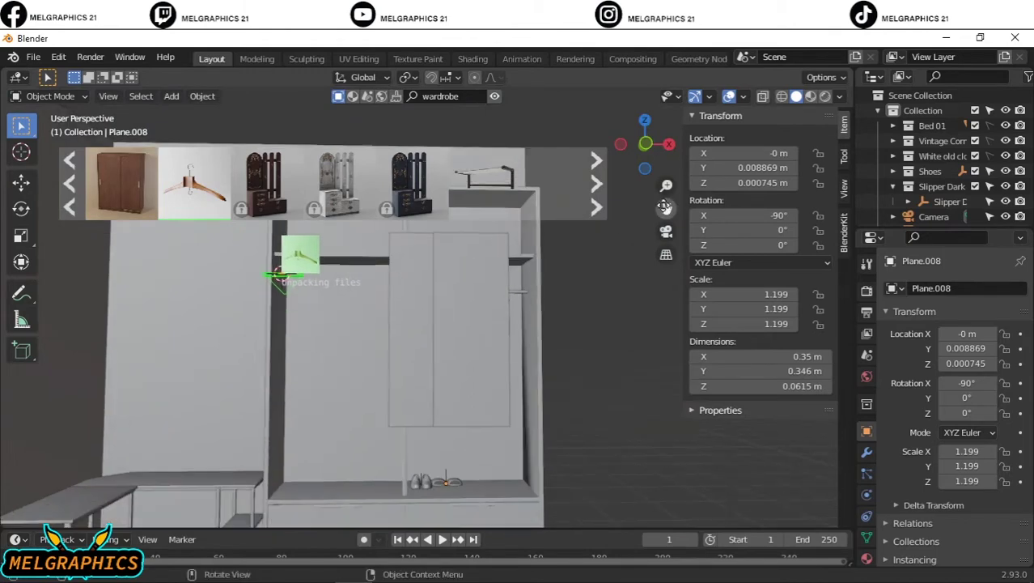
pyautogui.click(441, 97)
pyautogui.write('folded clothes')
pyautogui.press('Return')
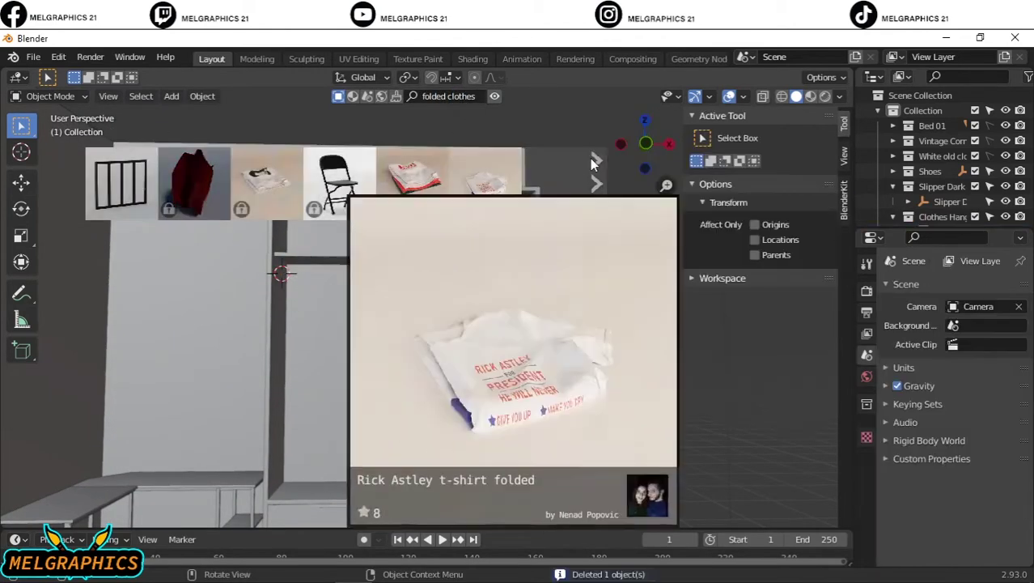
# Step: Drop the Towels asset from the folded clothes results onto the wardrobe shelf
pyautogui.click(596, 159)
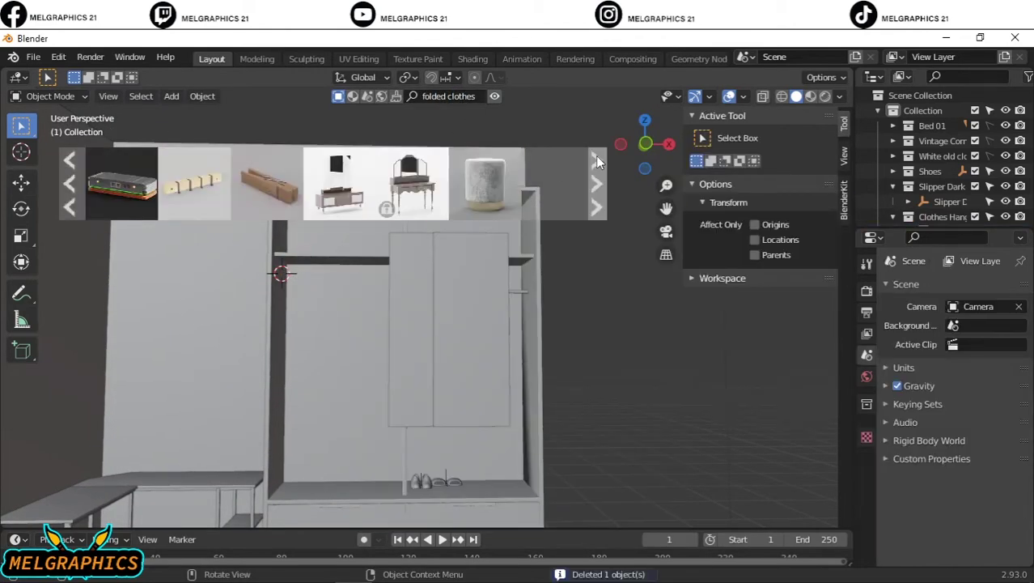
pyautogui.click(595, 159)
pyautogui.click(596, 159)
pyautogui.click(595, 162)
pyautogui.click(69, 166)
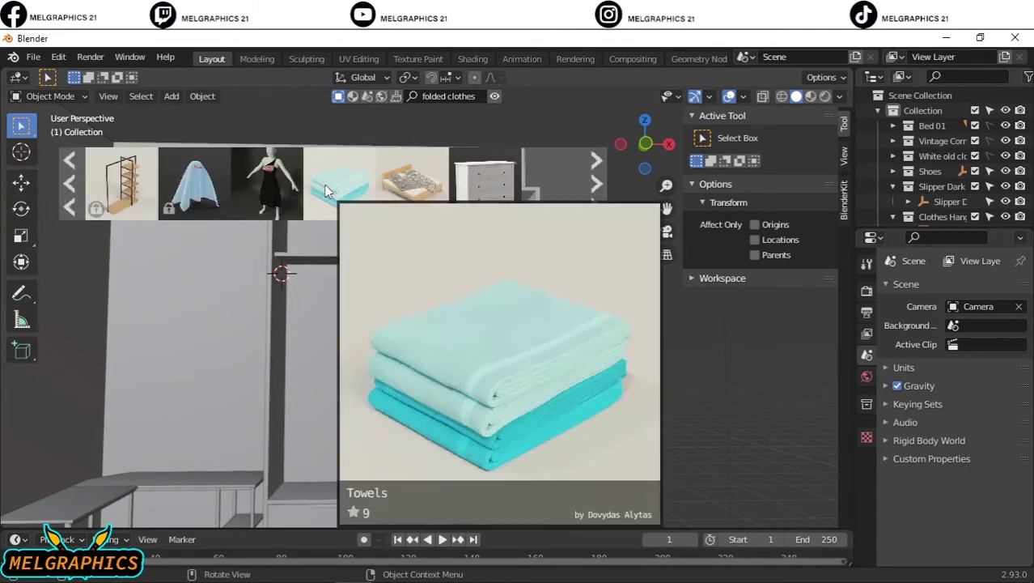
pyautogui.moveTo(350, 190); pyautogui.dragTo(501, 489)
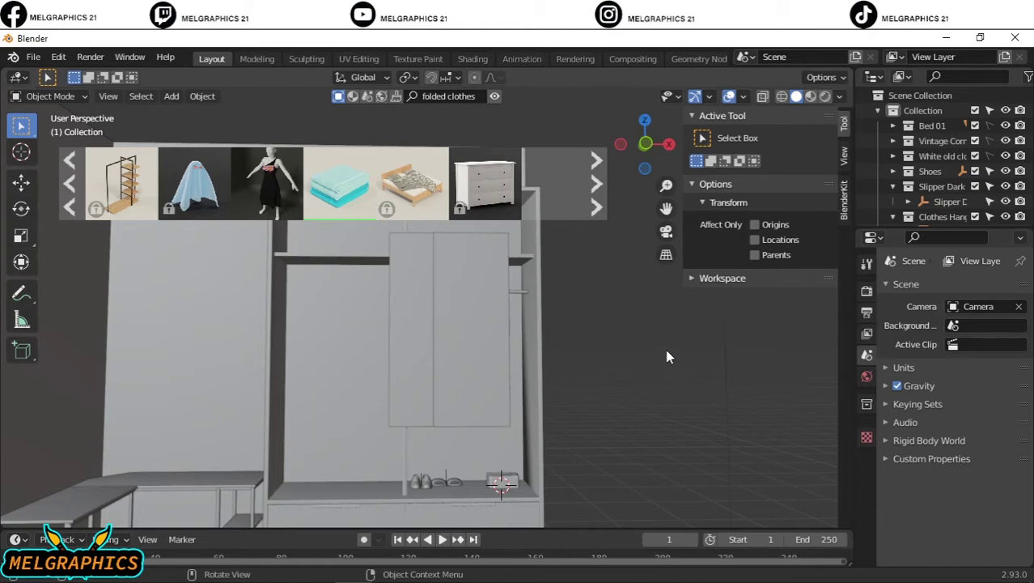
pyautogui.moveTo(668, 357); pyautogui.dragTo(613, 376, button='middle')
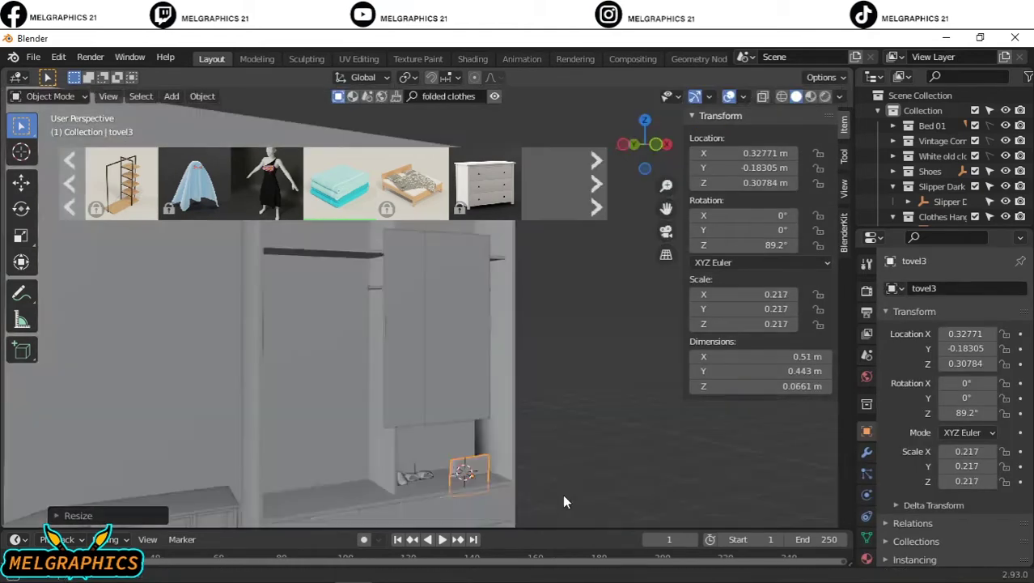
# Step: Rotate towel tovel3 to X 90° and Z 90°
pyautogui.moveTo(564, 502); pyautogui.dragTo(490, 495, button='middle')
pyautogui.click(761, 245)
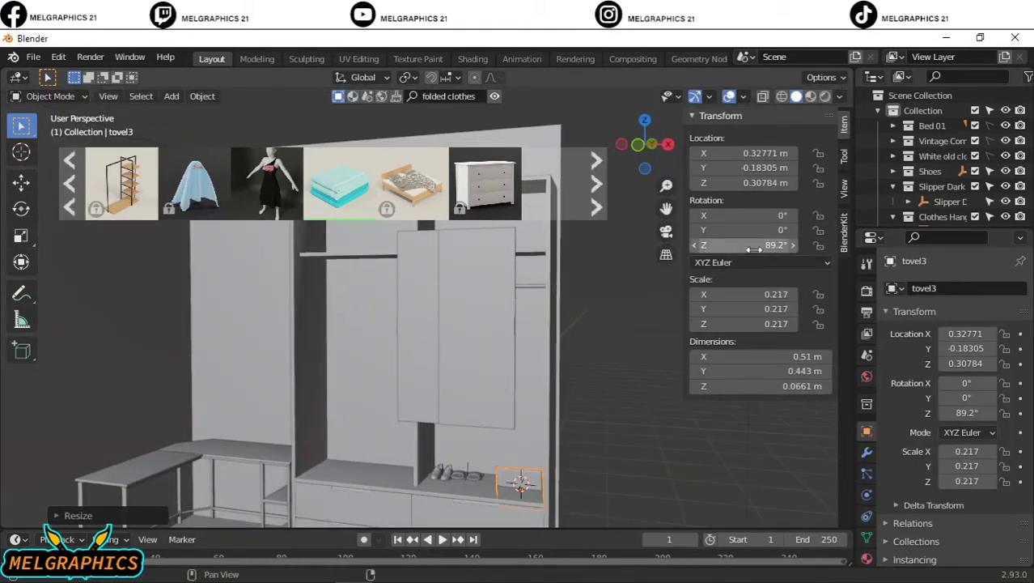
pyautogui.write('90')
pyautogui.press('Return')
pyautogui.click(764, 217)
pyautogui.press('Return')
pyautogui.click(764, 217)
pyautogui.write('90')
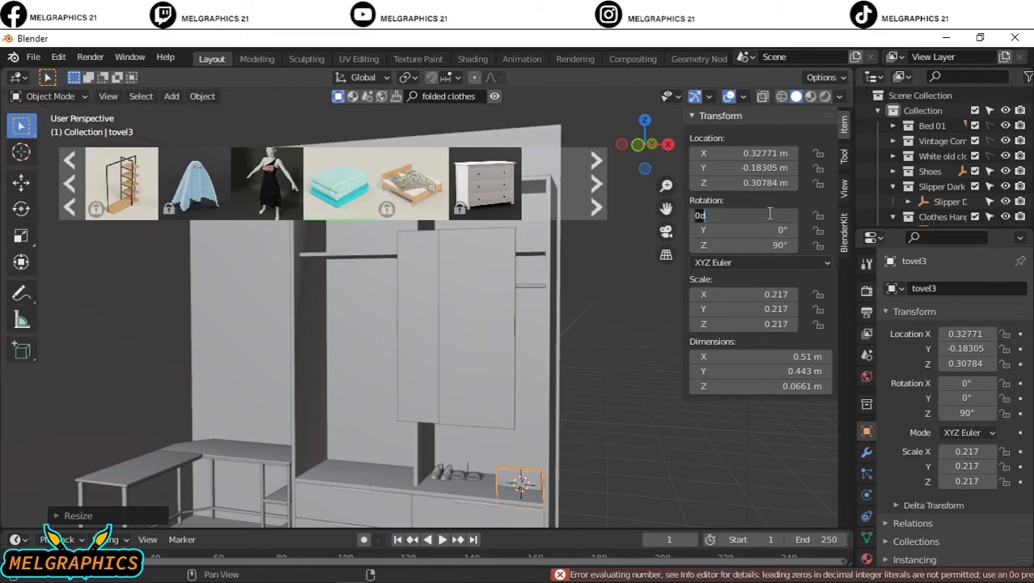
pyautogui.press('Return')
pyautogui.moveTo(551, 474); pyautogui.dragTo(518, 500, button='middle')
pyautogui.scroll(4, 520, 502)
# Step: Select the smaller towel tove2 and the Towels collection, deleting the selected item
pyautogui.click(526, 441)
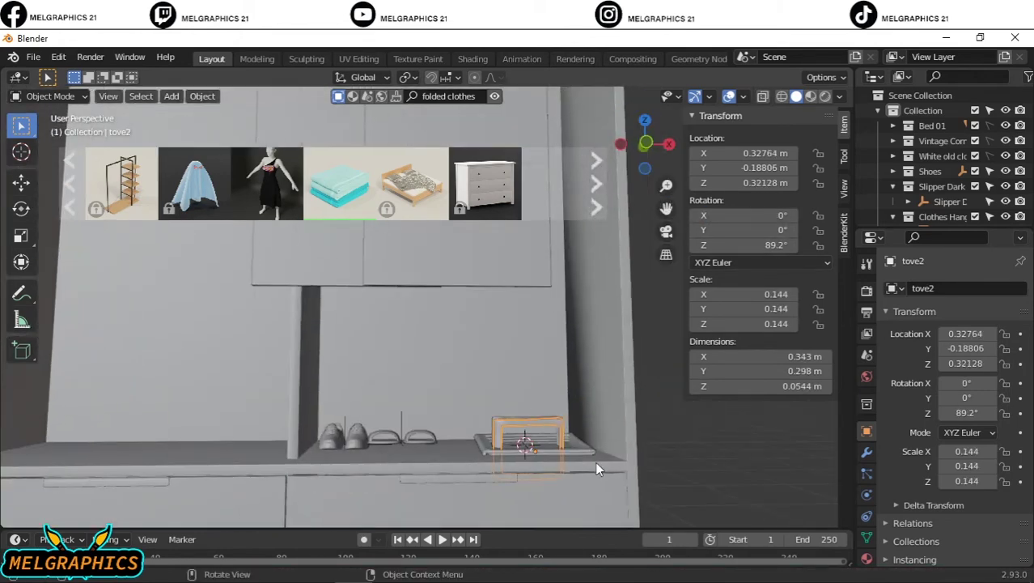
pyautogui.click(892, 202)
pyautogui.click(940, 201)
pyautogui.press('Delete')
pyautogui.click(917, 204)
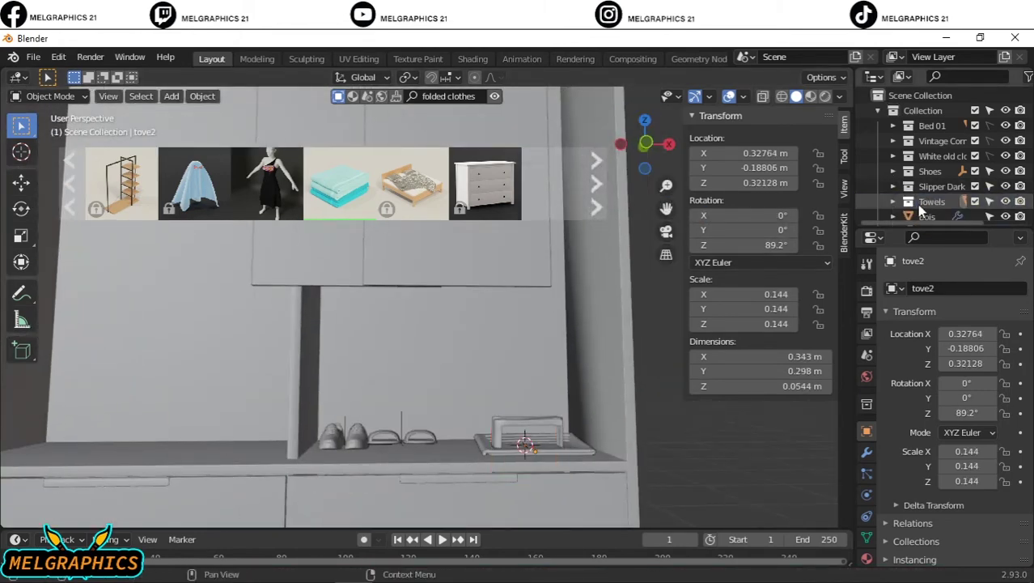
pyautogui.scroll(-2, 917, 204)
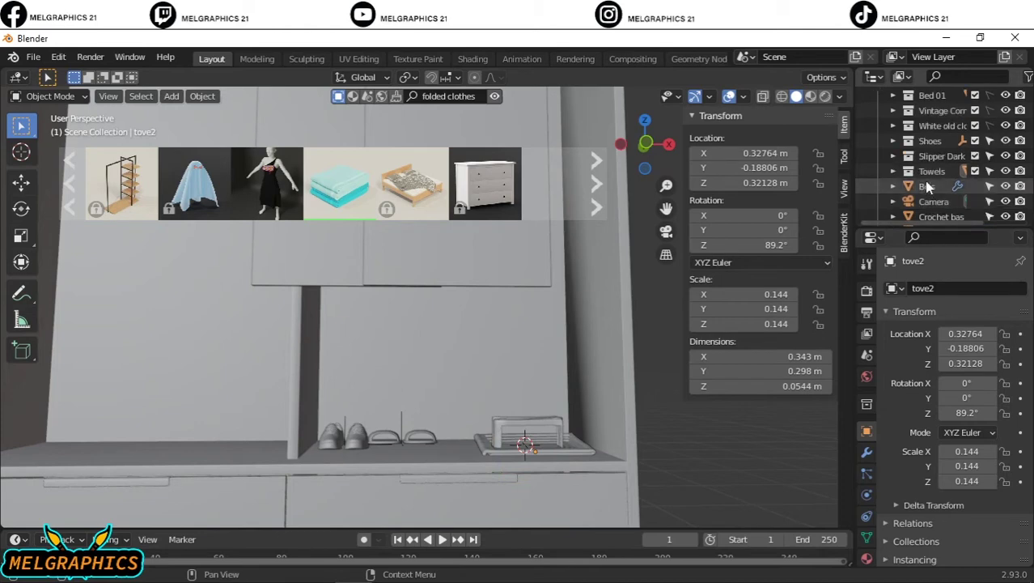
# Step: Tilt the towel stack 9° around X with R X 9 and check it in front view
pyautogui.click(530, 420)
pyautogui.write('rx9')
pyautogui.press('Return')
pyautogui.click(538, 416)
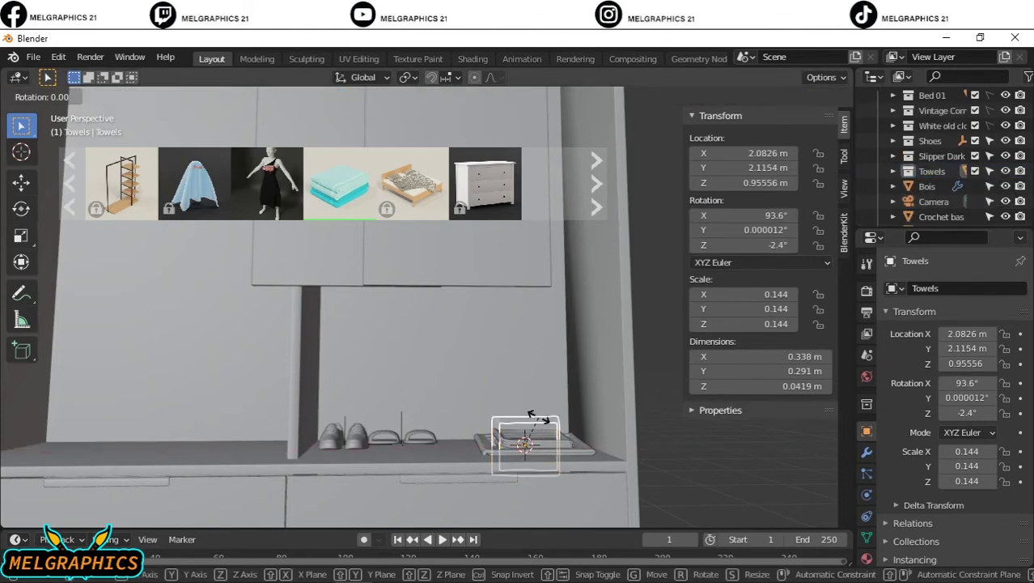
pyautogui.press('r')
pyautogui.press('Escape')
pyautogui.press('KP_1')
# Step: Move and then delete the extra towel tovel3, returning to perspective view
pyautogui.click(523, 412)
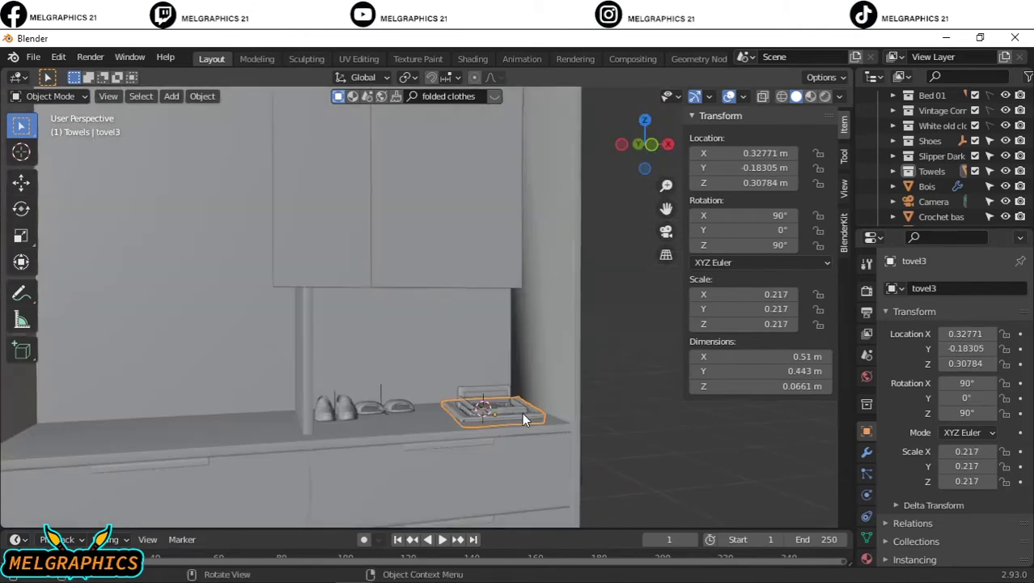
pyautogui.scroll(3, 524, 437)
pyautogui.press('g')
pyautogui.click(530, 441)
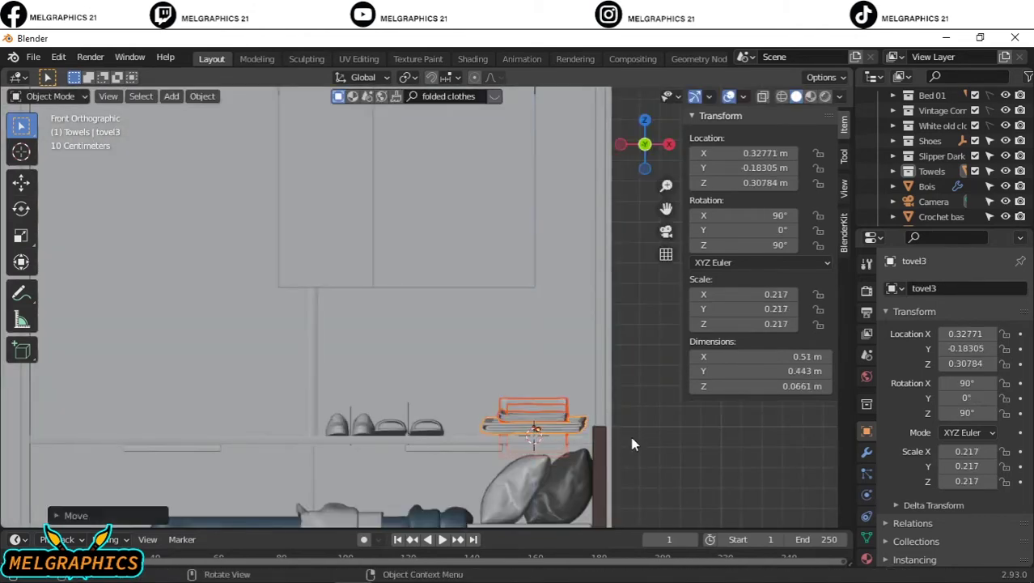
pyautogui.press('Delete')
pyautogui.press('r')
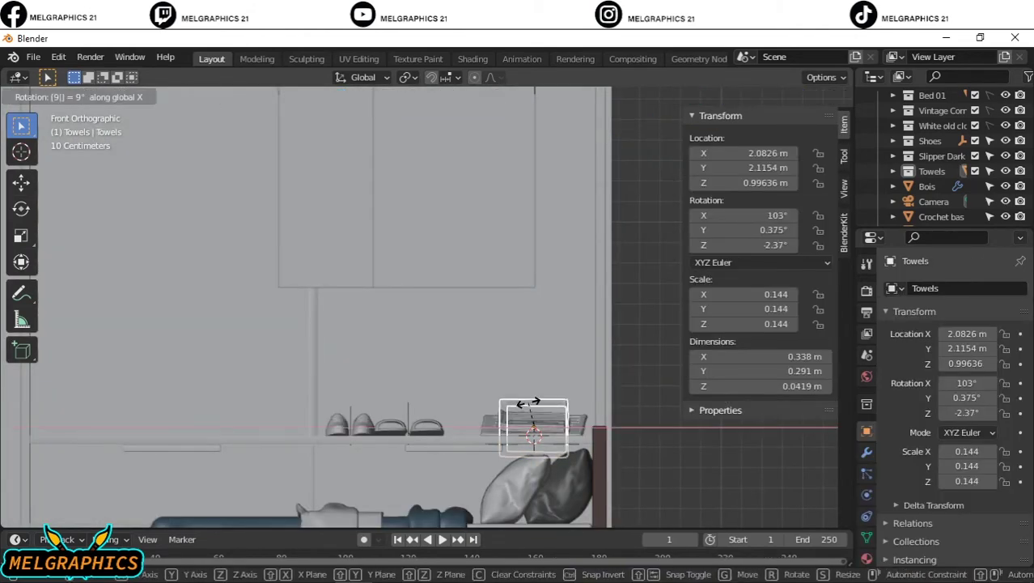
pyautogui.press('Escape')
pyautogui.moveTo(637, 457)
pyautogui.mouseDown(button='middle')
pyautogui.moveTo(716, 497)
pyautogui.moveTo(653, 455)
pyautogui.moveTo(571, 425)
pyautogui.moveTo(591, 421)
pyautogui.mouseUp(button='middle')
# Step: Search the asset library for 'gaming chair' and place one near the desk
pyautogui.click(453, 97)
pyautogui.write('gamin')
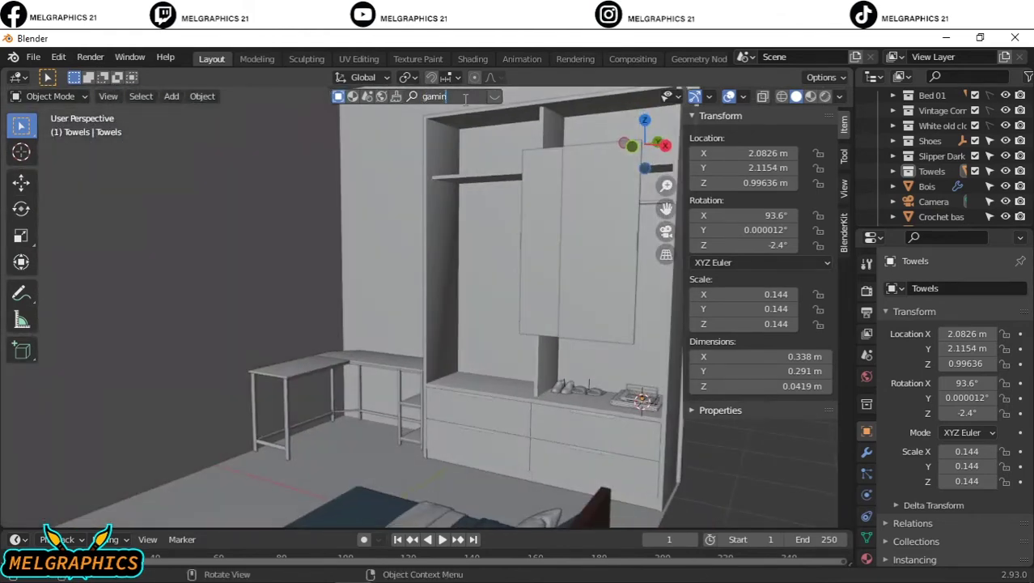
pyautogui.write('g chair')
pyautogui.press('Return')
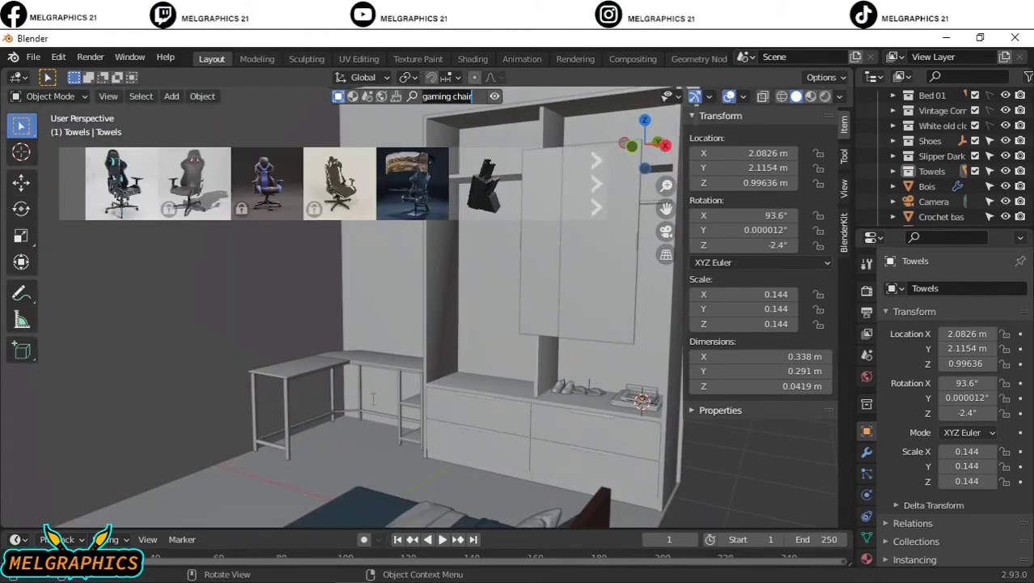
pyautogui.moveTo(121, 183); pyautogui.dragTo(354, 442)
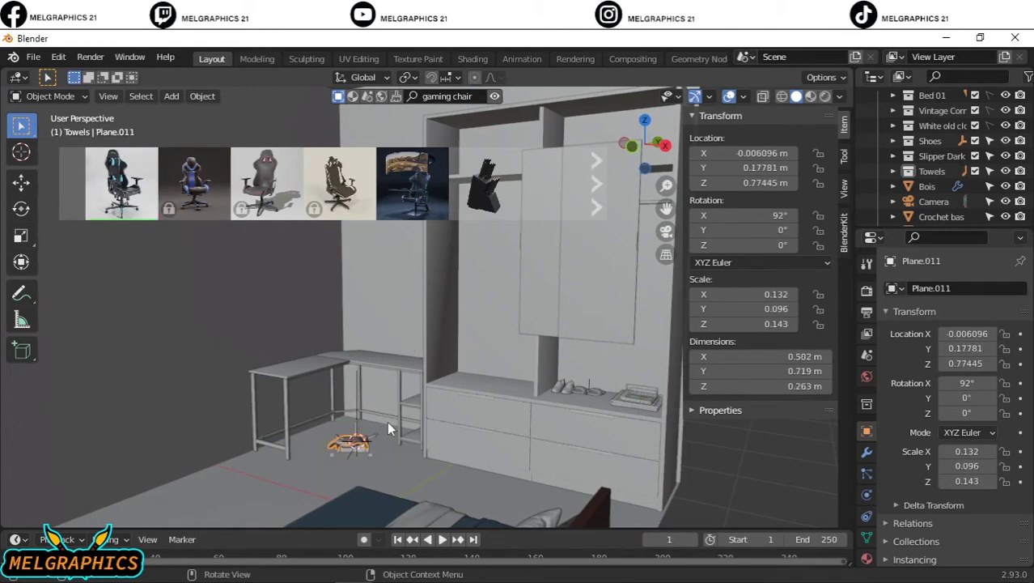
pyautogui.scroll(2, 931, 154)
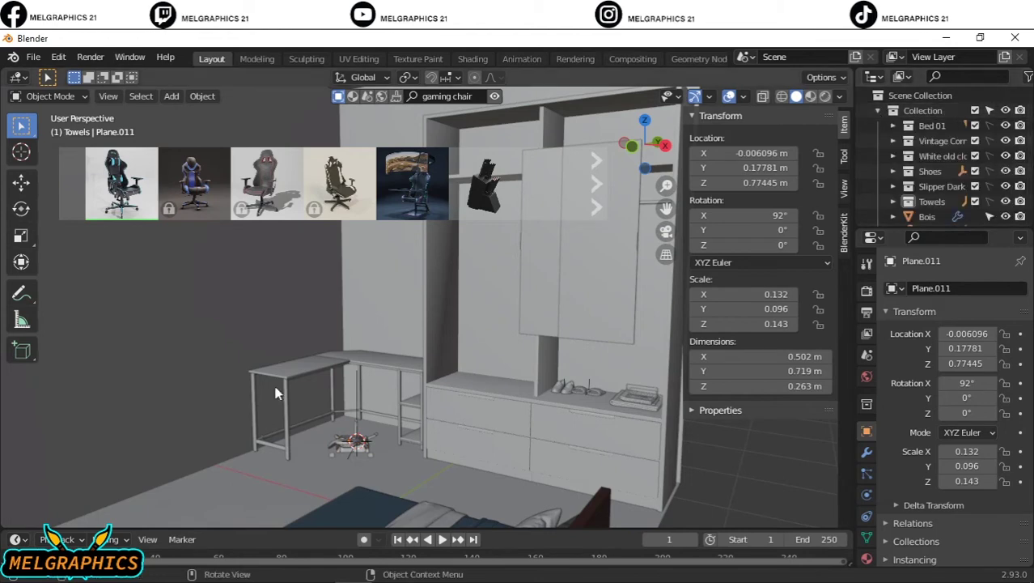
pyautogui.scroll(-2, 947, 145)
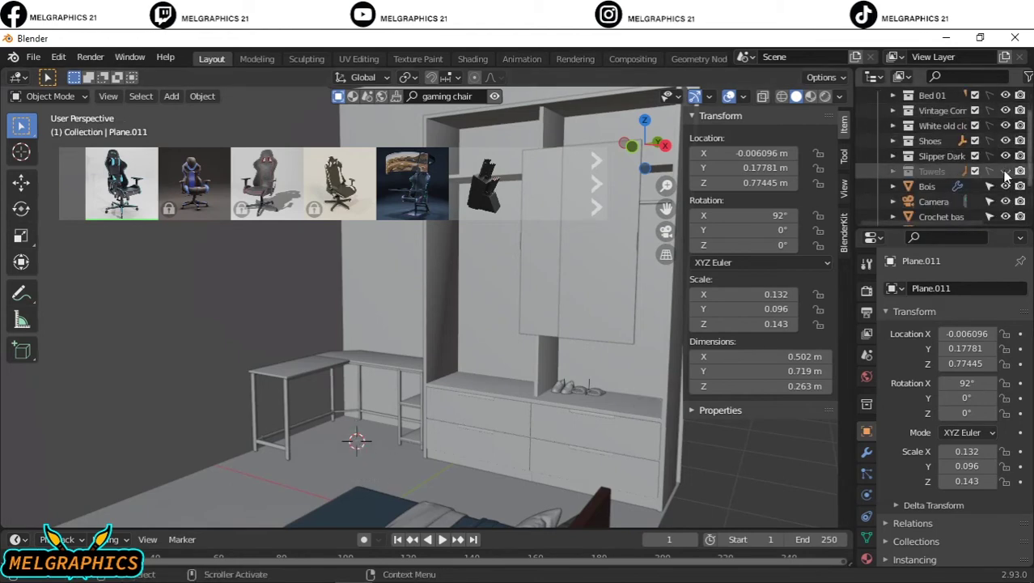
pyautogui.scroll(-2, 898, 174)
pyautogui.click(893, 171)
pyautogui.click(894, 173)
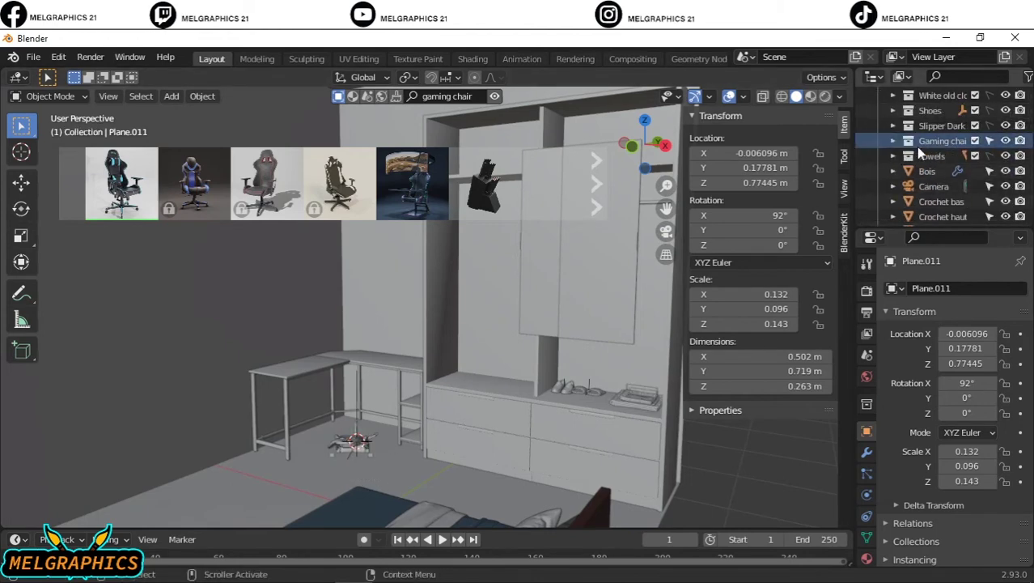
# Step: Turn the gaming chair around its vertical axis and tilt it on Y
pyautogui.click(337, 464)
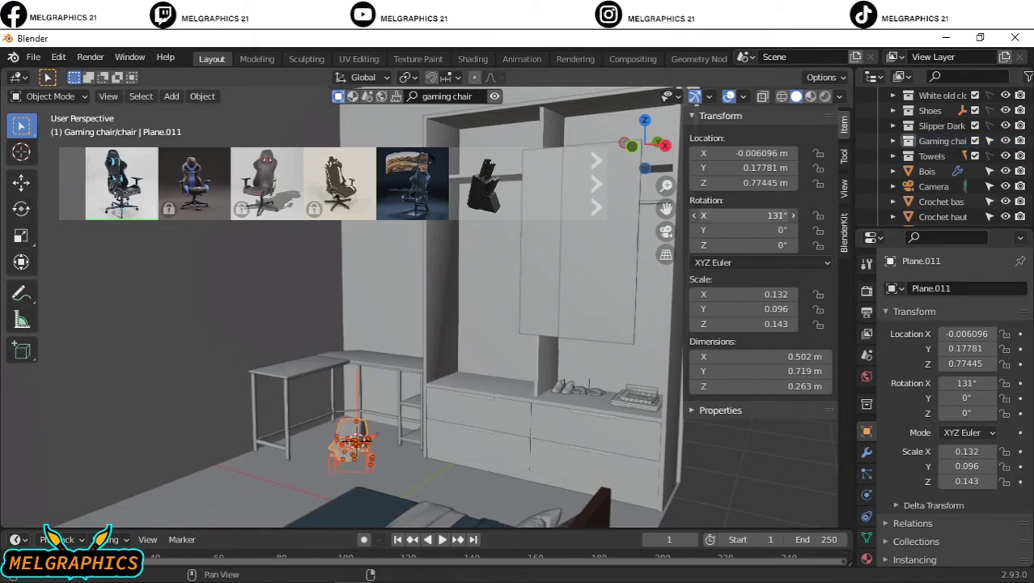
pyautogui.press('r')
pyautogui.press('z')
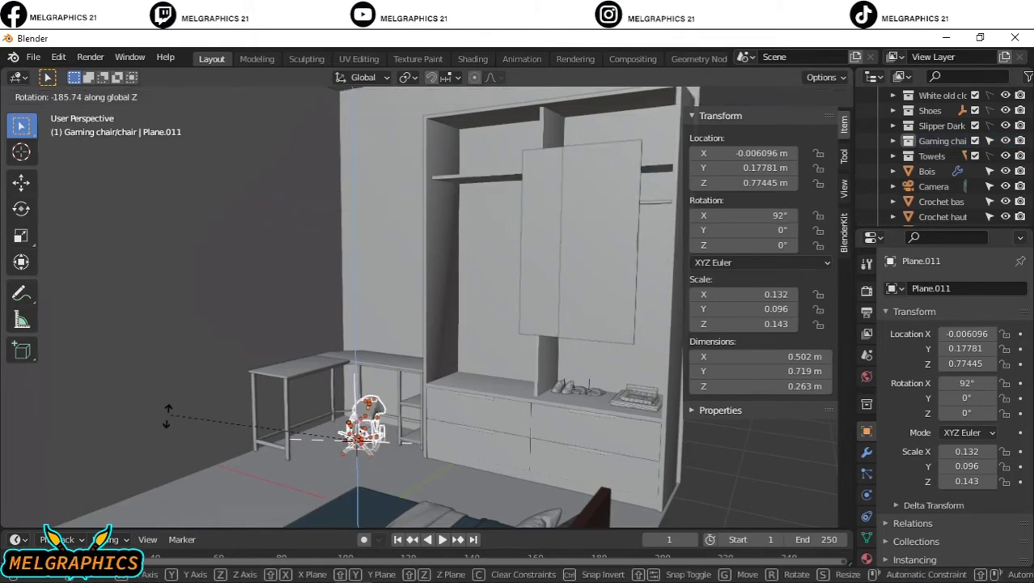
pyautogui.write('90')
pyautogui.click(520, 416)
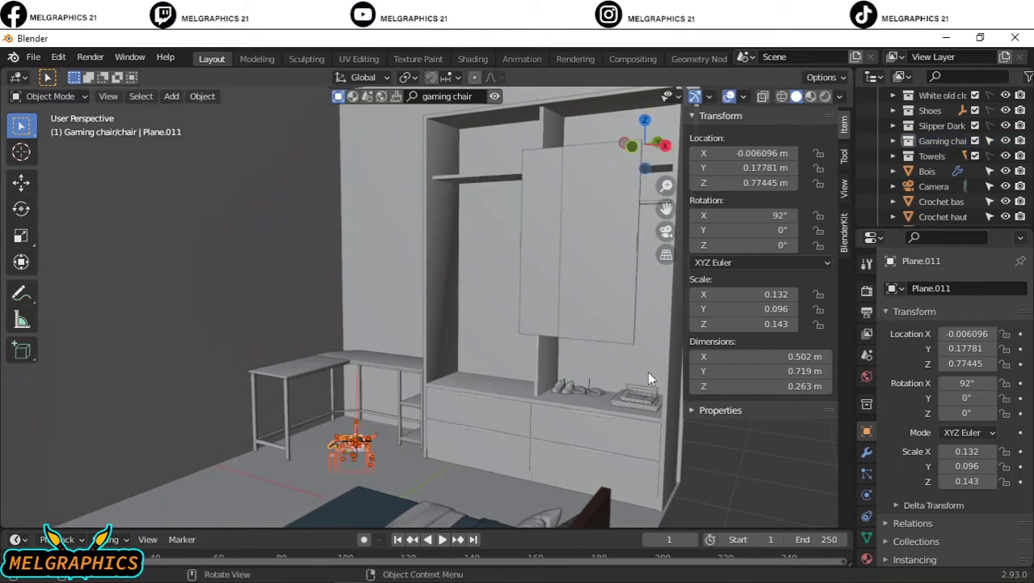
pyautogui.press('r')
pyautogui.press('y')
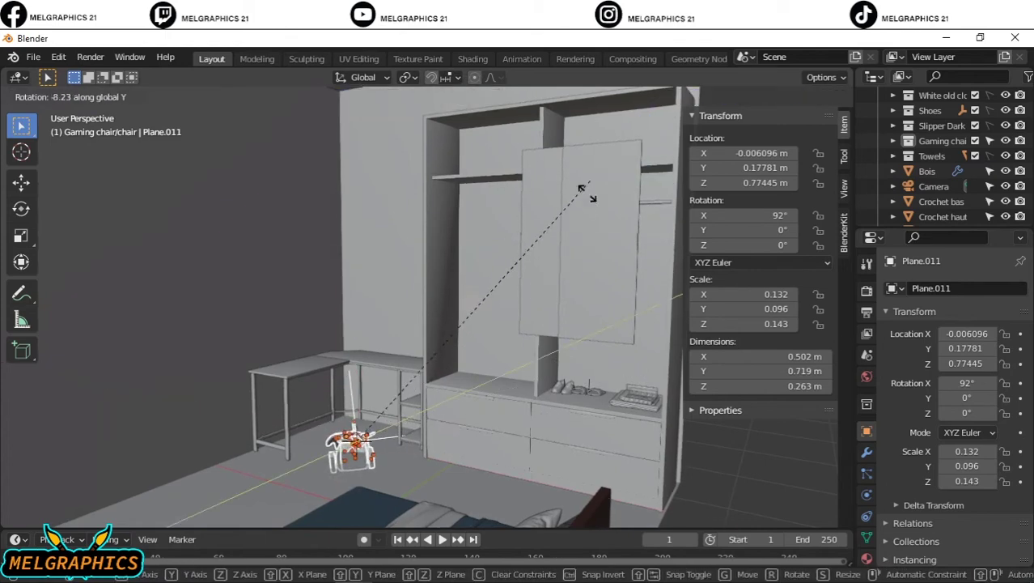
pyautogui.click(396, 478)
# Step: Box-select the chair's parts in front view and undo the accidental tilt
pyautogui.press('KP_1')
pyautogui.scroll(3, 395, 478)
pyautogui.scroll(-2, 396, 477)
pyautogui.moveTo(460, 447); pyautogui.dragTo(389, 491)
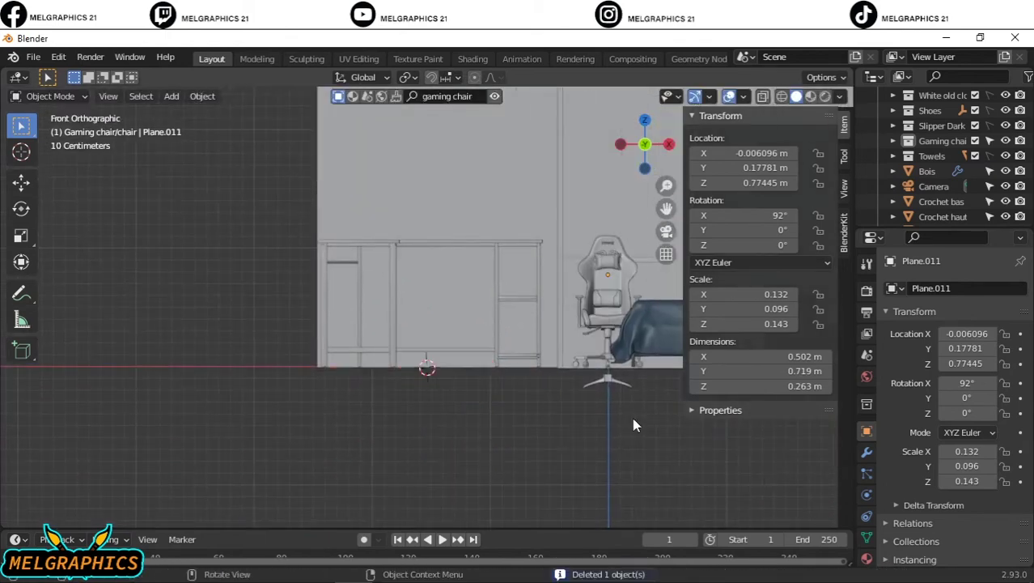
pyautogui.moveTo(635, 423); pyautogui.dragTo(463, 398, button='middle')
pyautogui.click(454, 381)
pyautogui.moveTo(801, 215); pyautogui.dragTo(786, 216)
pyautogui.hotkey('ctrl', 'z')
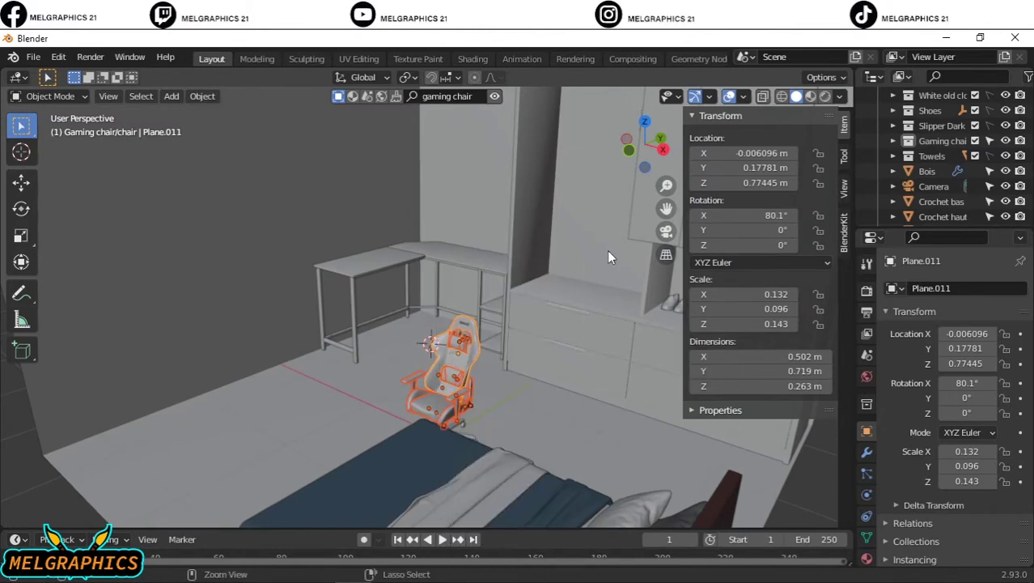
# Step: Turn the whole chair around Z to face the desk and delete the stray Bois object
pyautogui.press('r')
pyautogui.press('z')
pyautogui.click(543, 405)
pyautogui.moveTo(542, 405); pyautogui.dragTo(390, 469)
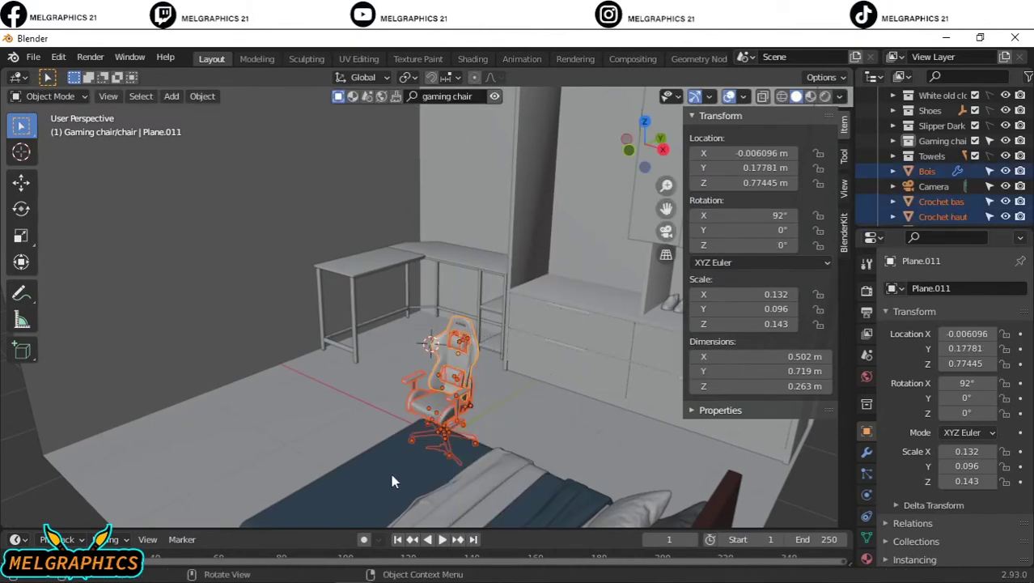
pyautogui.press('r')
pyautogui.press('z')
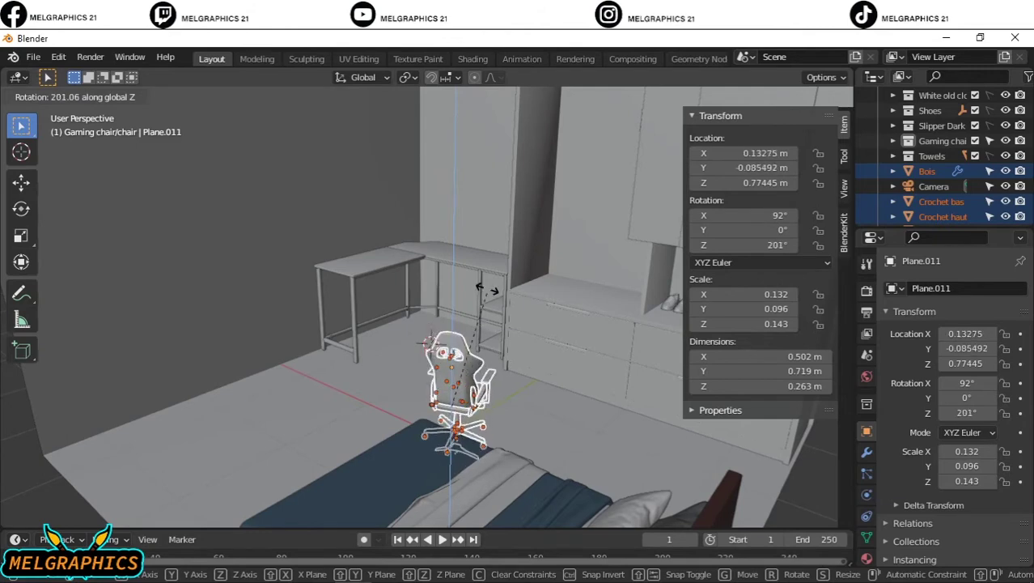
pyautogui.click(463, 453)
pyautogui.press('Delete')
# Step: Move the chair up to the desk, lowering it and sliding it along X
pyautogui.click(484, 358)
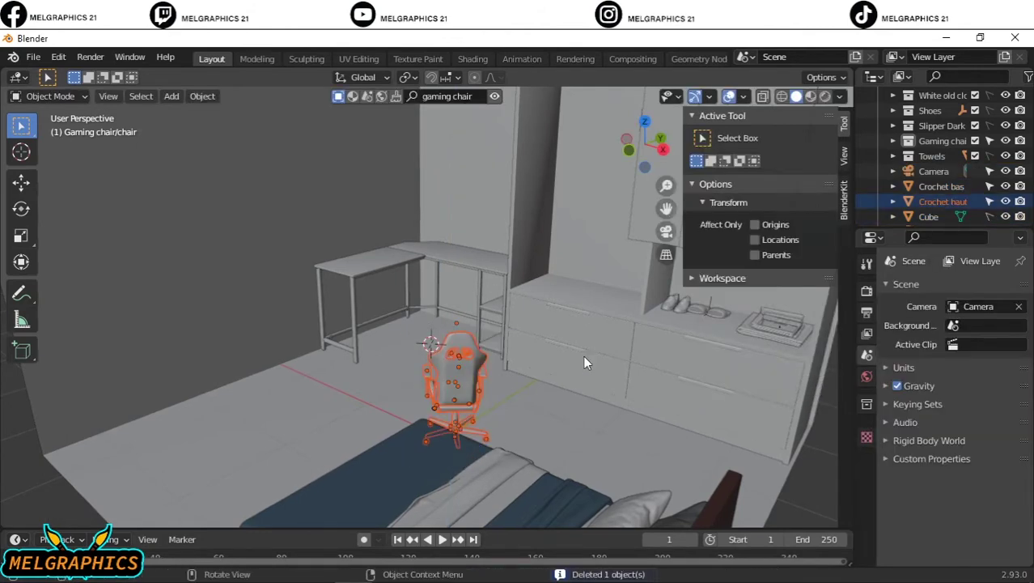
pyautogui.press('g')
pyautogui.click(457, 349)
pyautogui.moveTo(457, 348)
pyautogui.mouseDown(button='middle')
pyautogui.moveTo(609, 439)
pyautogui.moveTo(504, 380)
pyautogui.moveTo(666, 386)
pyautogui.mouseUp(button='middle')
pyautogui.press('KP_1')
pyautogui.press('g')
pyautogui.press('z')
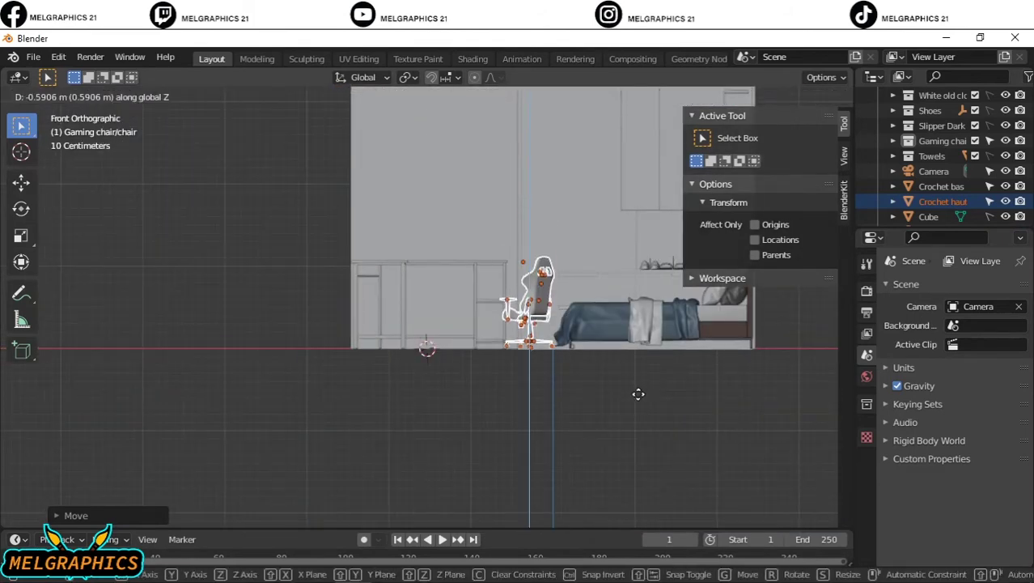
pyautogui.press('x')
pyautogui.click(637, 393)
pyautogui.press('KP_5')
pyautogui.press('KP_3')
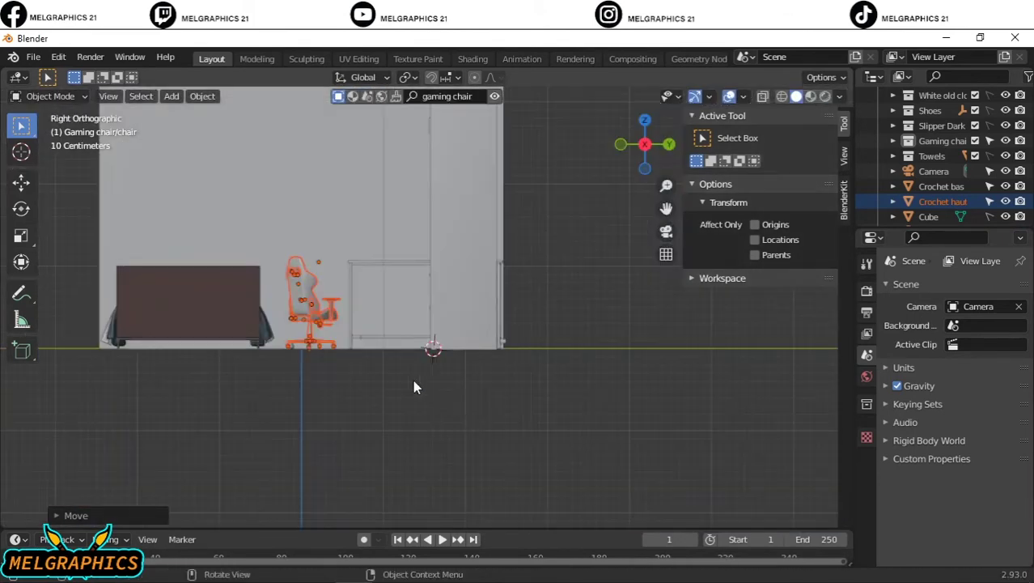
# Step: Scale the chair up and set it resting on the floor by the desk
pyautogui.press('g')
pyautogui.click(471, 377)
pyautogui.moveTo(471, 378)
pyautogui.mouseDown(button='middle')
pyautogui.moveTo(494, 391)
pyautogui.moveTo(438, 326)
pyautogui.mouseUp(button='middle')
pyautogui.press('g')
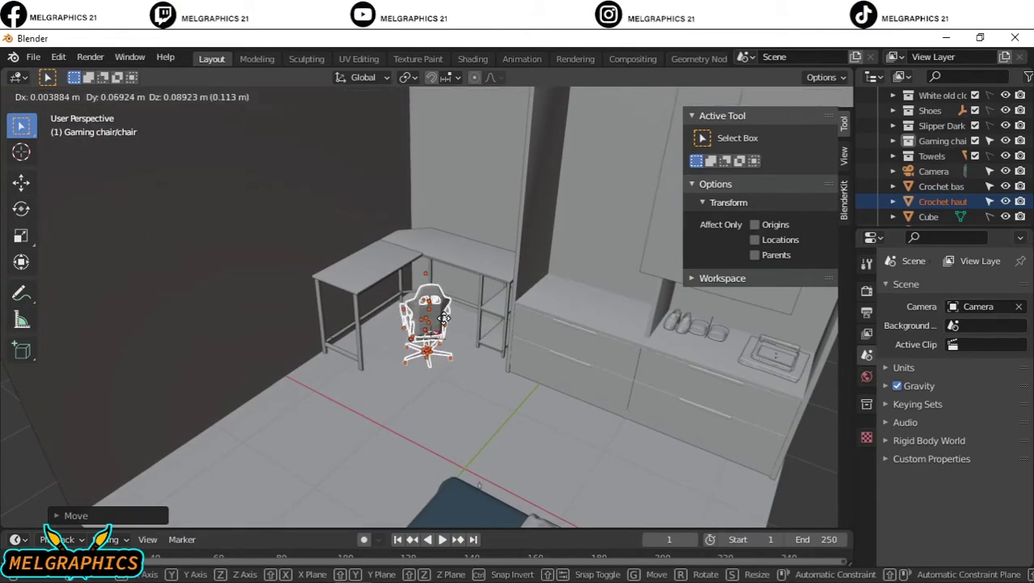
pyautogui.press('s')
pyautogui.click(478, 349)
pyautogui.press('KP_1')
pyautogui.press('g')
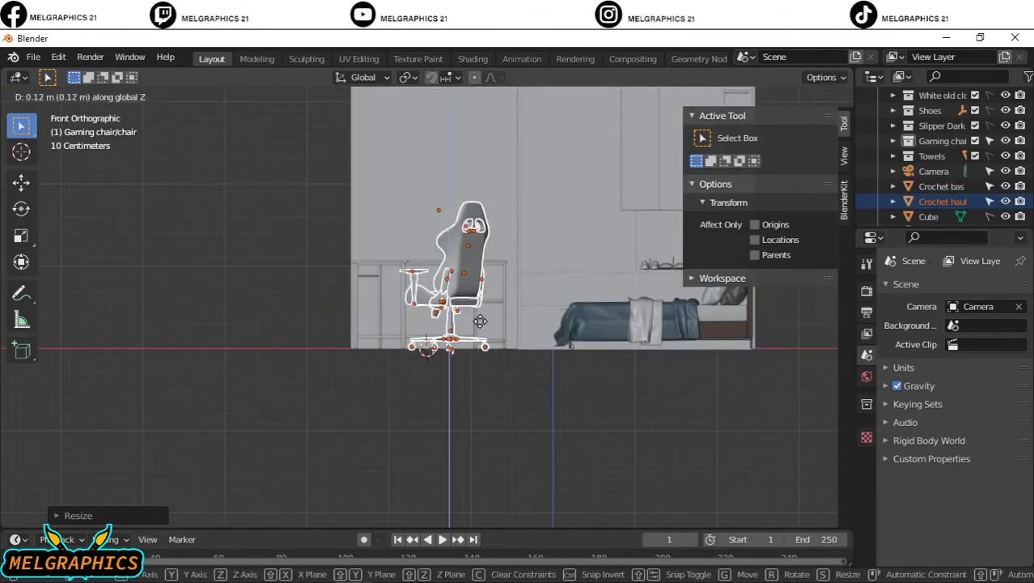
pyautogui.click(479, 337)
# Step: Orbit and zoom to view the chair close up from a low angle
pyautogui.moveTo(479, 337)
pyautogui.mouseDown(button='middle')
pyautogui.moveTo(549, 480)
pyautogui.moveTo(467, 418)
pyautogui.mouseUp(button='middle')
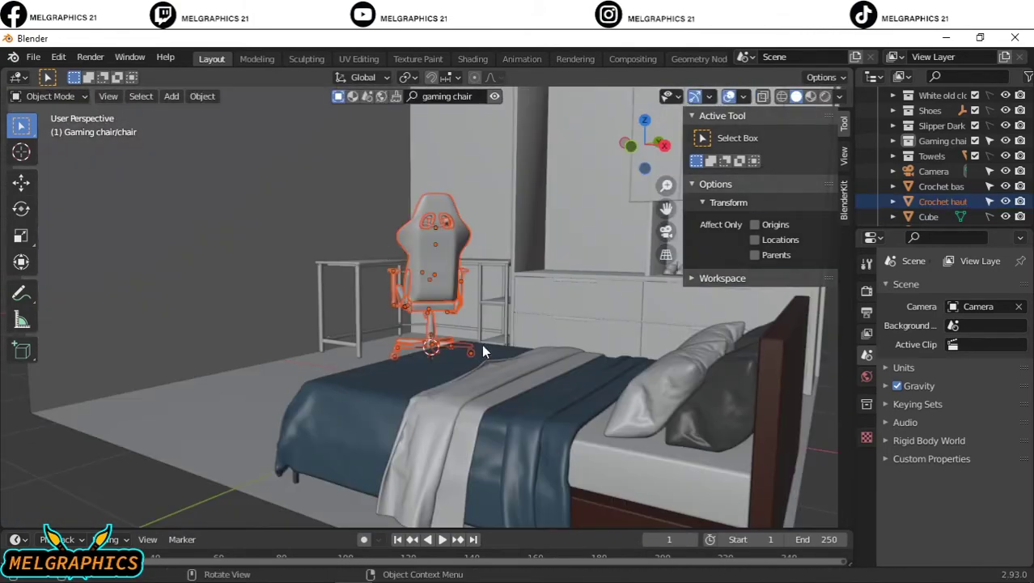
pyautogui.moveTo(481, 344)
pyautogui.mouseDown(button='middle')
pyautogui.moveTo(594, 403)
pyautogui.moveTo(493, 362)
pyautogui.moveTo(383, 374)
pyautogui.moveTo(398, 387)
pyautogui.mouseUp(button='middle')
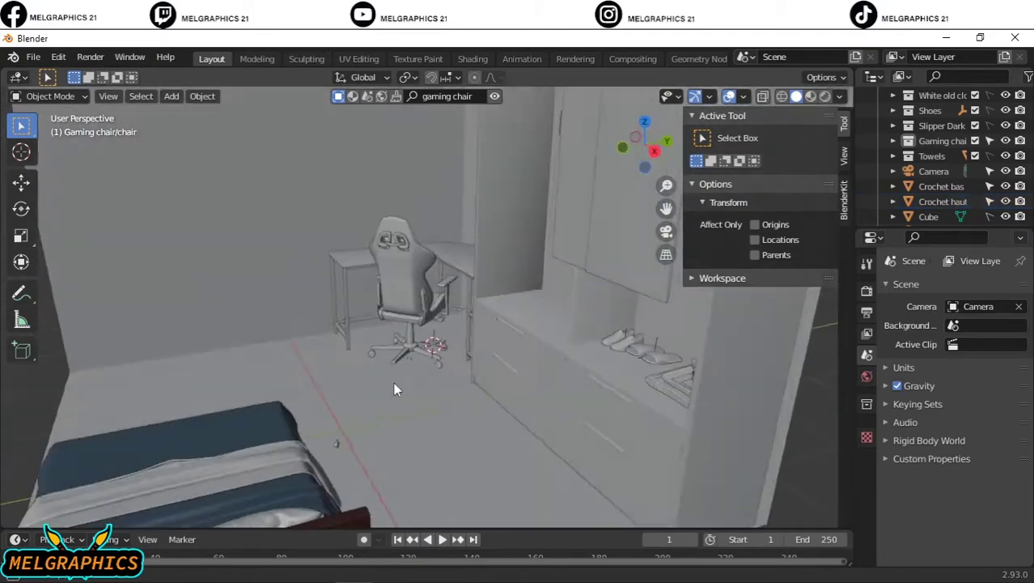
pyautogui.scroll(-5, 693, 434)
pyautogui.scroll(6, 450, 369)
pyautogui.moveTo(450, 369); pyautogui.dragTo(468, 96, button='middle')
# Step: Search the asset library for 'curved monitor', then replace the query with 'monitor'
pyautogui.hotkey('ctrl', 'a')
pyautogui.press('BackSpace')
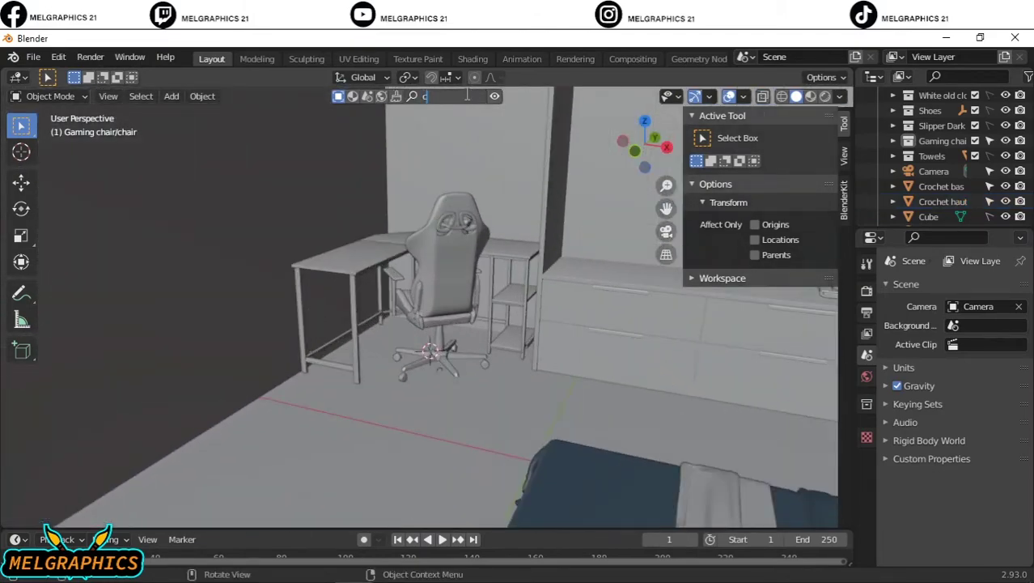
pyautogui.write('curved monitor')
pyautogui.press('Return')
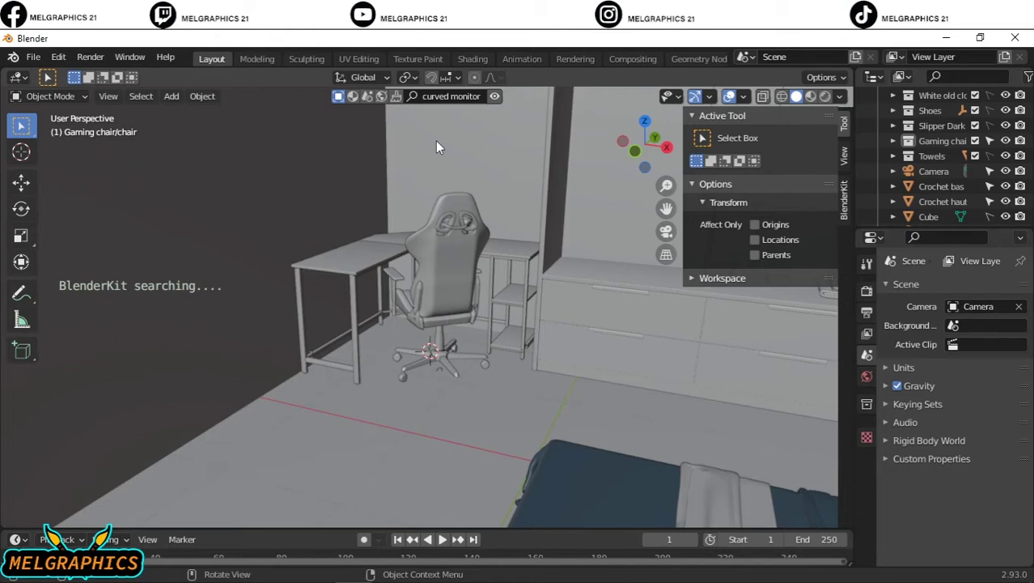
pyautogui.click(452, 96)
pyautogui.write('monitor')
pyautogui.press('Return')
pyautogui.scroll(-2, 488, 153)
# Step: In camera view, rotate the scene camera to 65.6°, -1.1°, 46.9°
pyautogui.scroll(-5, 450, 392)
pyautogui.moveTo(450, 392)
pyautogui.mouseDown(button='middle')
pyautogui.moveTo(411, 399)
pyautogui.moveTo(452, 408)
pyautogui.mouseUp(button='middle')
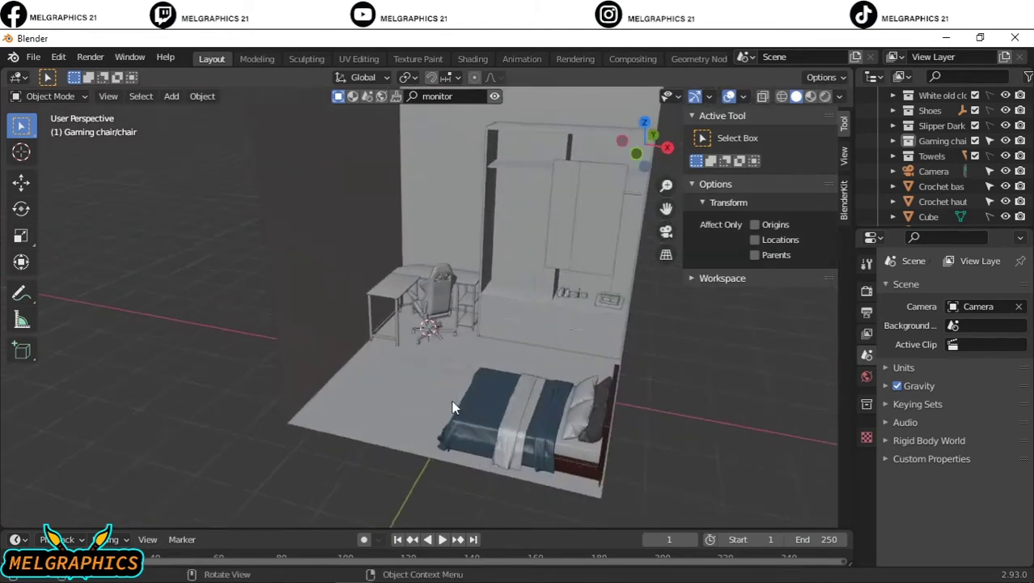
pyautogui.press('KP_0')
pyautogui.click(577, 412)
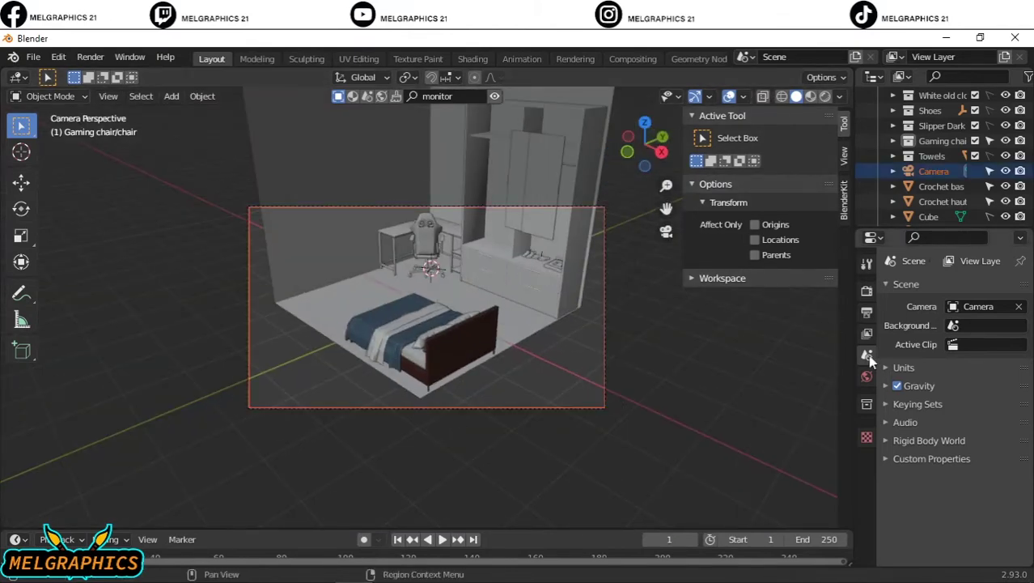
pyautogui.click(605, 365)
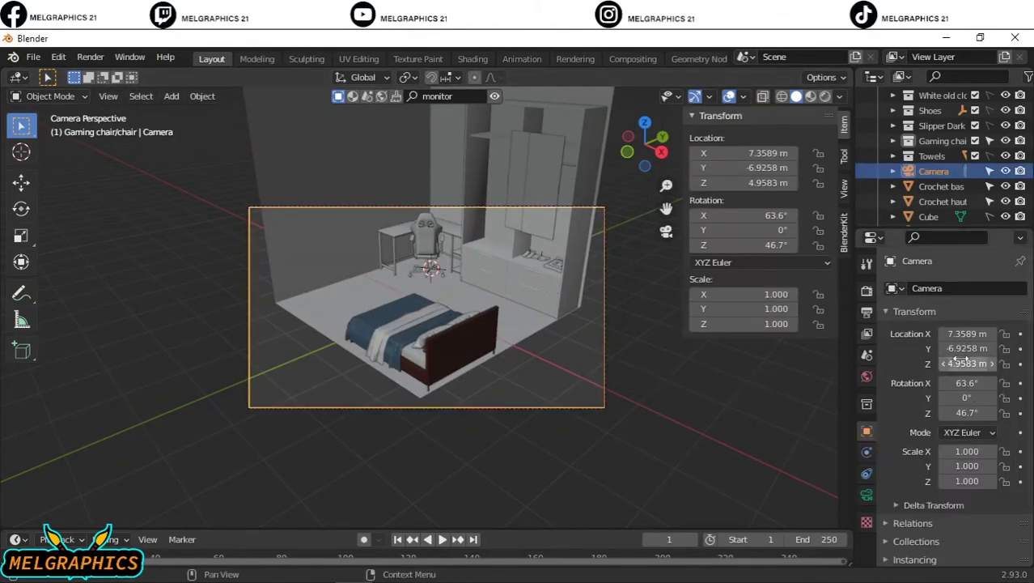
pyautogui.moveTo(968, 383); pyautogui.dragTo(976, 383)
pyautogui.moveTo(968, 398); pyautogui.dragTo(970, 413)
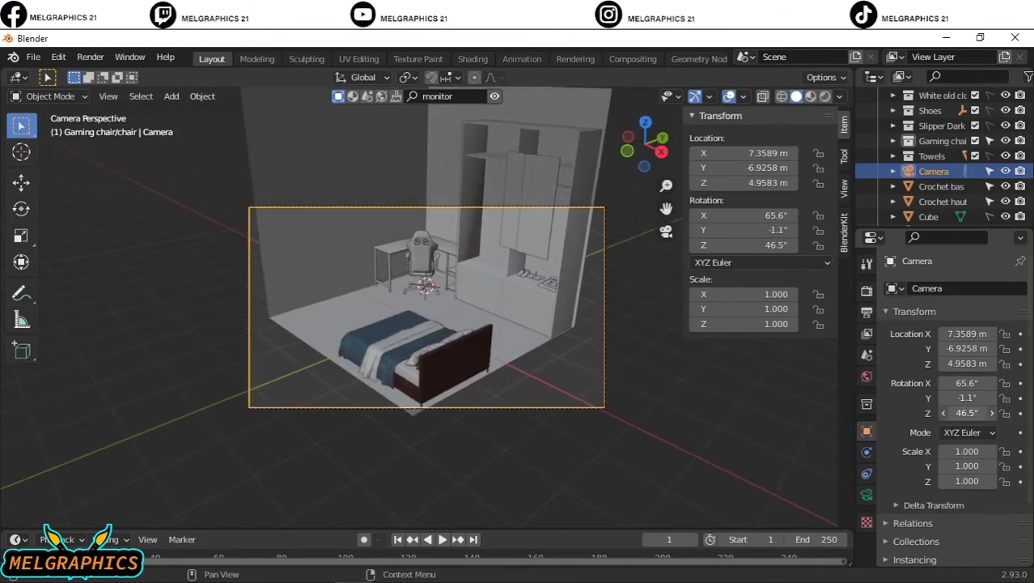
pyautogui.press('BackSpace')
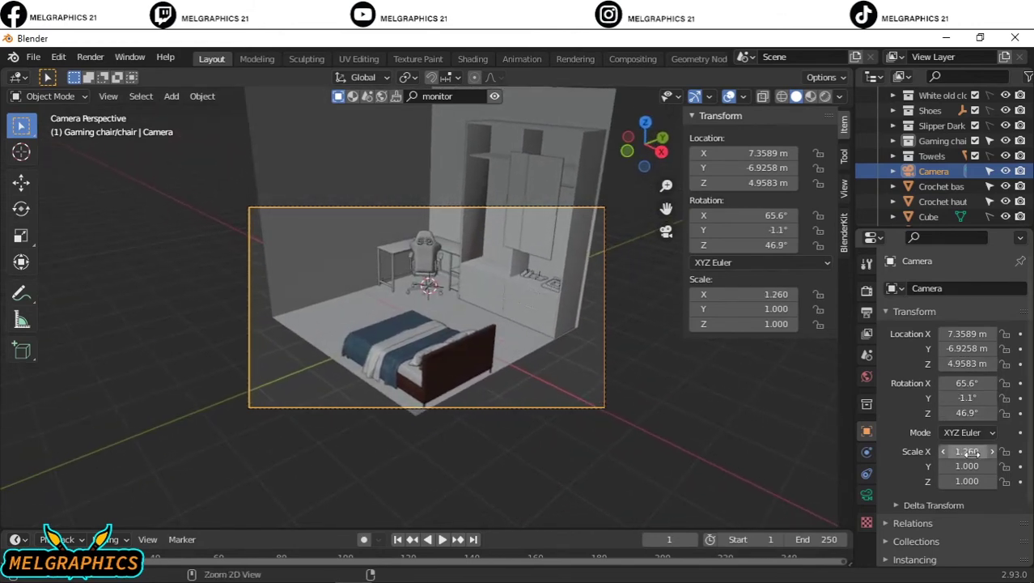
pyautogui.moveTo(968, 348)
pyautogui.mouseDown()
pyautogui.moveTo(975, 358)
pyautogui.moveTo(963, 358)
pyautogui.mouseUp()
pyautogui.hotkey('ctrl', 'z')
# Step: Set the camera focal length to 30 mm and its Shift Y to 0.100
pyautogui.click(867, 494)
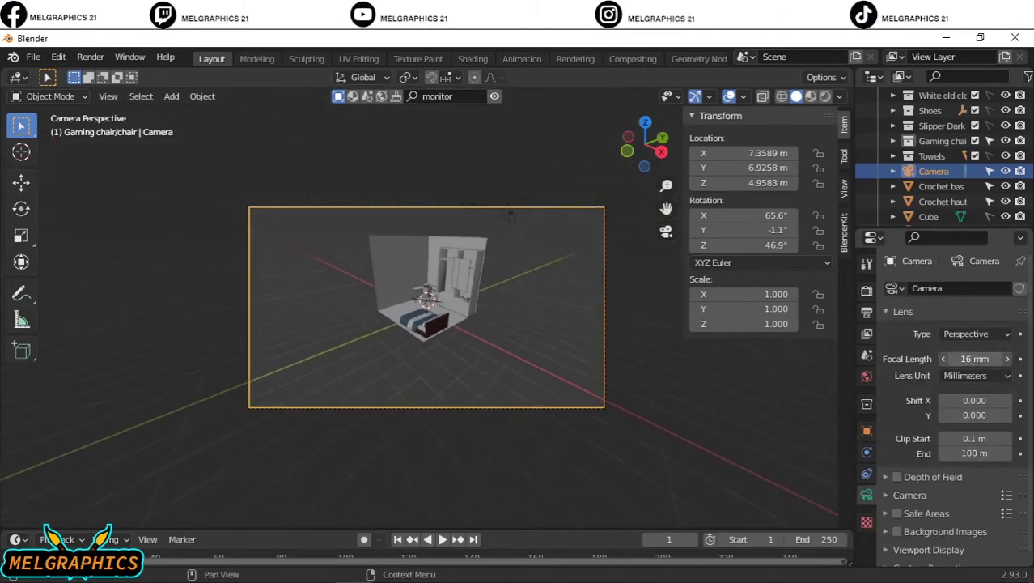
pyautogui.moveTo(974, 414); pyautogui.dragTo(979, 415)
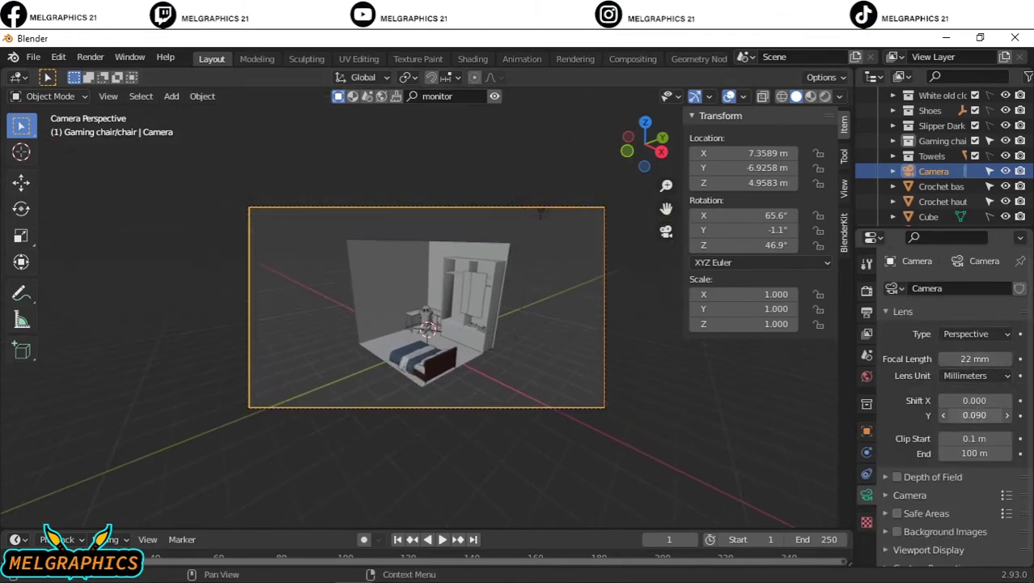
pyautogui.moveTo(974, 358); pyautogui.dragTo(980, 358)
pyautogui.moveTo(975, 414); pyautogui.dragTo(971, 414)
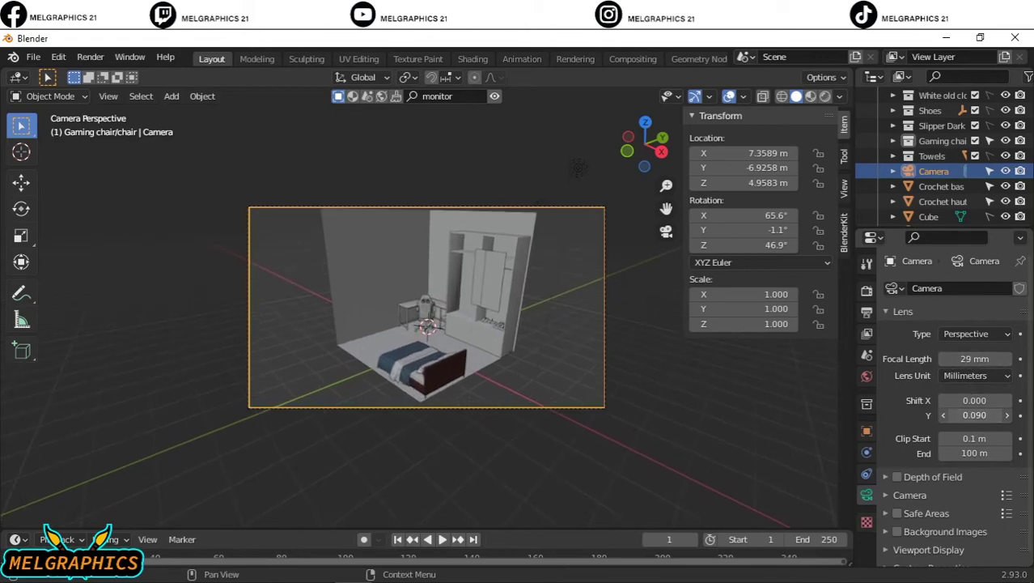
pyautogui.moveTo(974, 358); pyautogui.dragTo(977, 359)
pyautogui.moveTo(974, 400); pyautogui.dragTo(977, 414)
pyautogui.click(420, 439)
pyautogui.scroll(6, 421, 439)
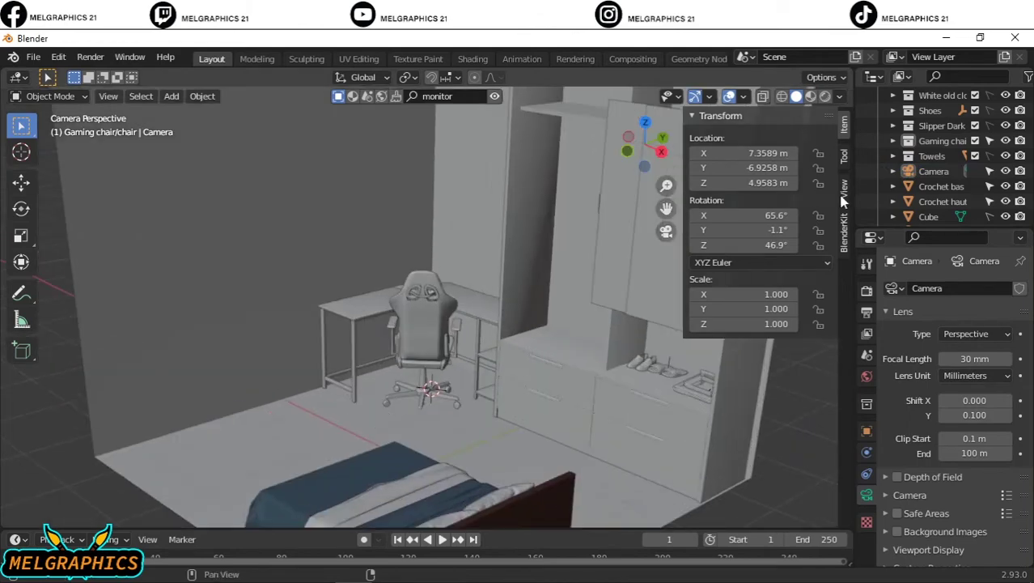
pyautogui.scroll(-3, 454, 292)
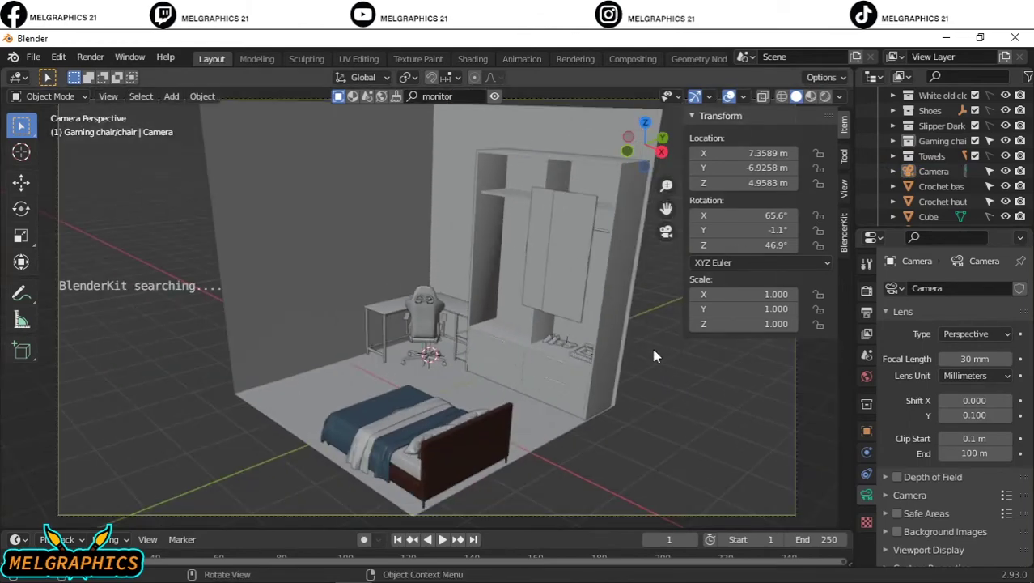
# Step: Switch to Material Preview shading and orbit to view the room's materials
pyautogui.moveTo(740, 363)
pyautogui.mouseDown(button='middle')
pyautogui.moveTo(802, 355)
pyautogui.moveTo(654, 389)
pyautogui.mouseUp(button='middle')
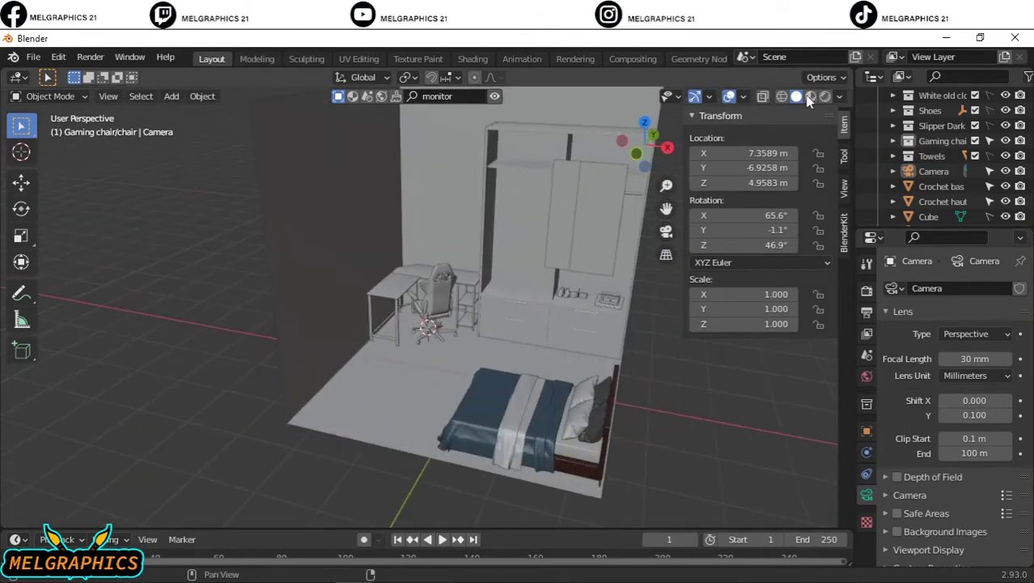
pyautogui.press('z')
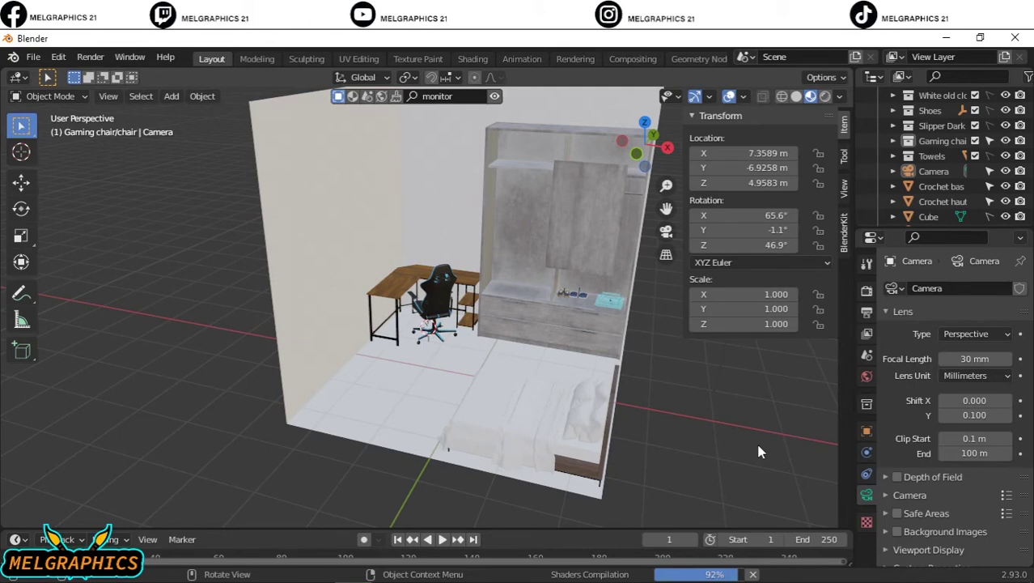
pyautogui.moveTo(758, 451); pyautogui.dragTo(663, 404, button='middle')
pyautogui.scroll(-1, 986, 194)
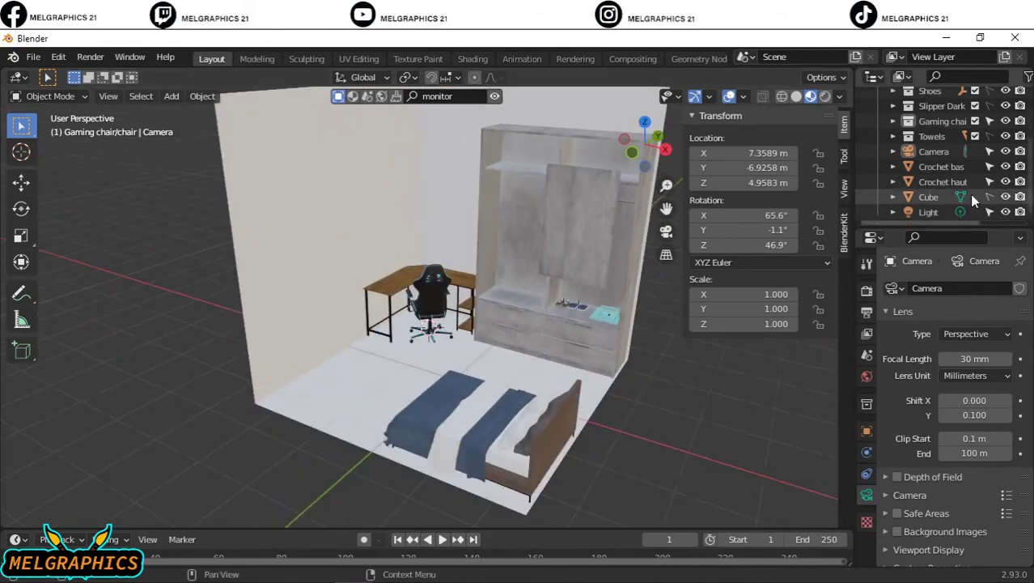
# Step: Set the room cube's material Base Color to black and check the dark room through the camera
pyautogui.click(611, 378)
pyautogui.click(867, 557)
pyautogui.click(982, 448)
pyautogui.click(1000, 339)
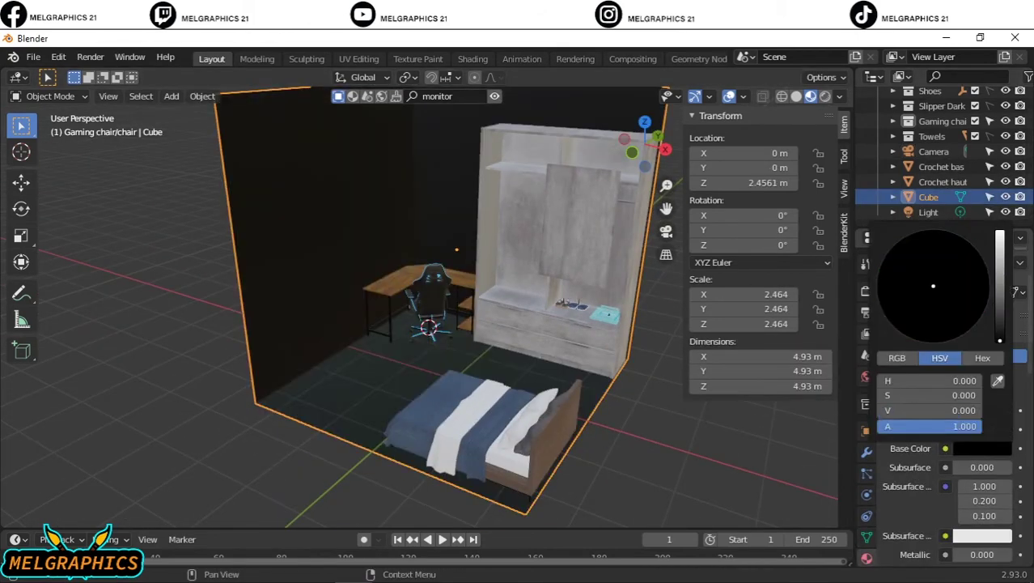
pyautogui.moveTo(691, 494)
pyautogui.mouseDown(button='middle')
pyautogui.moveTo(609, 446)
pyautogui.moveTo(729, 450)
pyautogui.moveTo(586, 434)
pyautogui.moveTo(652, 476)
pyautogui.moveTo(563, 426)
pyautogui.mouseUp(button='middle')
pyautogui.scroll(5, 629, 464)
pyautogui.scroll(-5, 629, 464)
pyautogui.press('KP_0')
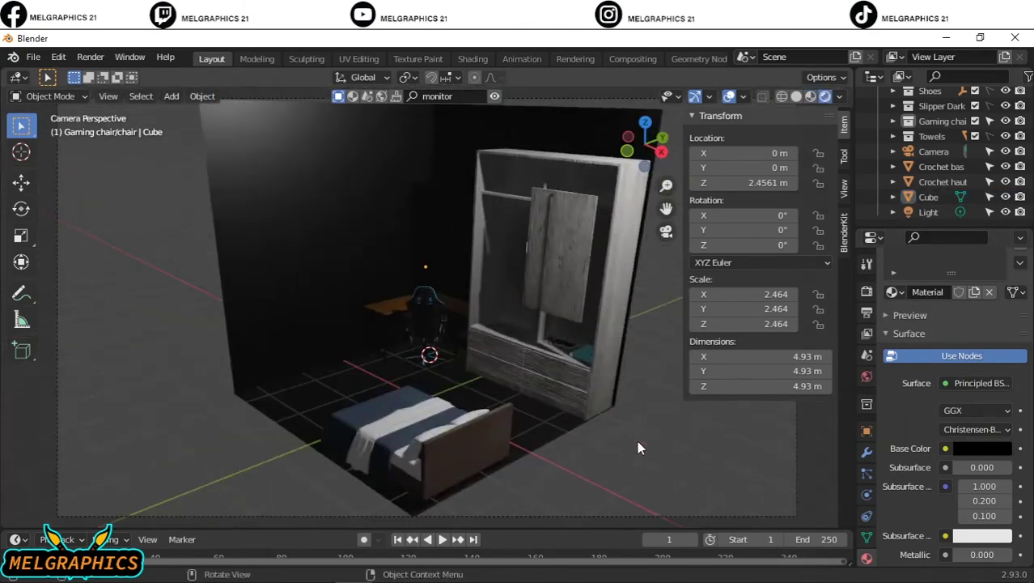
pyautogui.moveTo(614, 453)
pyautogui.mouseDown(button='middle')
pyautogui.moveTo(683, 476)
pyautogui.moveTo(504, 404)
pyautogui.moveTo(595, 401)
pyautogui.mouseUp(button='middle')
# Step: Select the point light in front orthographic view and try an axis-constrained move, then cancel it
pyautogui.press('KP_1')
pyautogui.scroll(2, 607, 249)
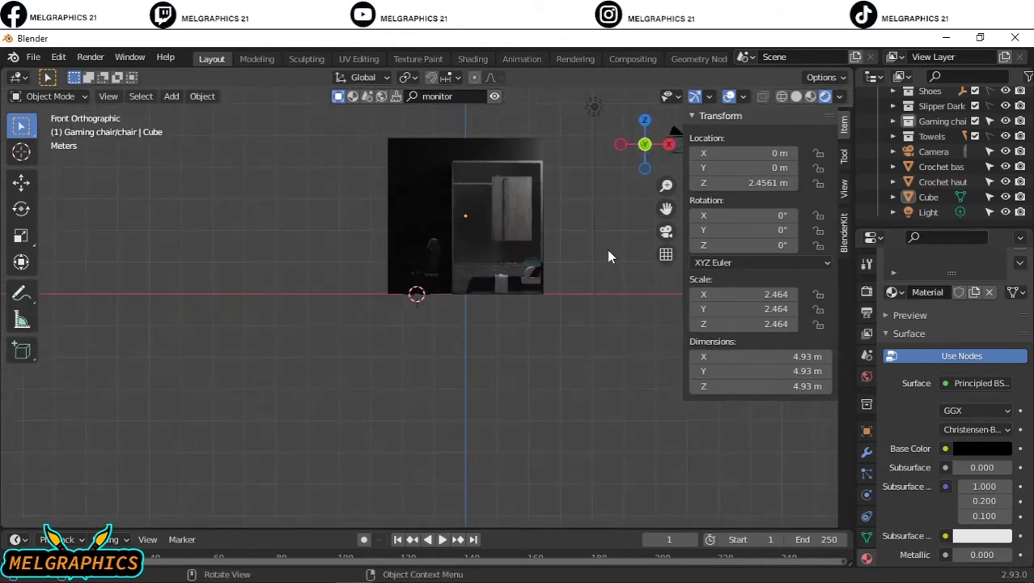
pyautogui.click(594, 106)
pyautogui.press('g')
pyautogui.press('z')
pyautogui.press('x')
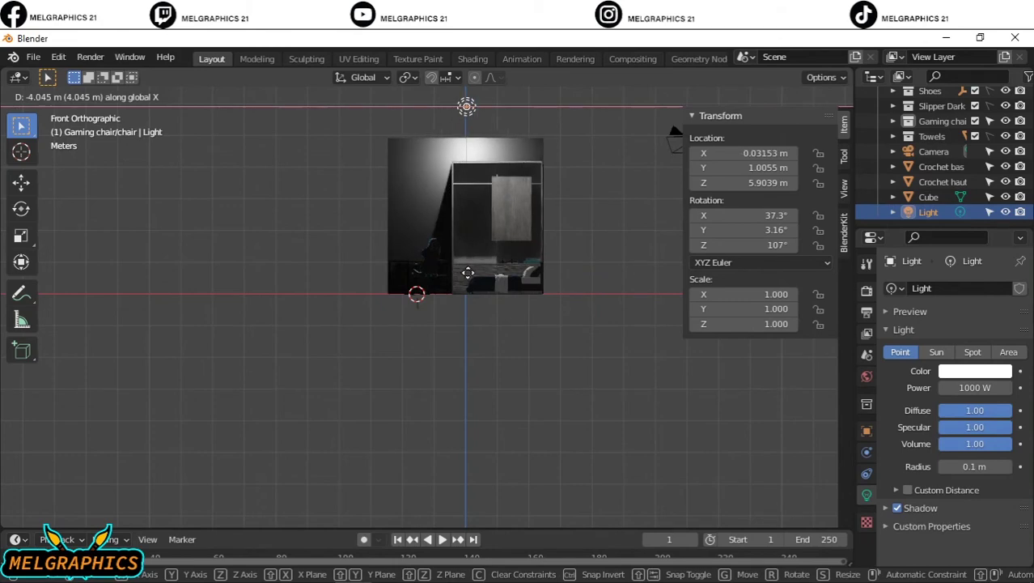
pyautogui.rightClick(467, 273)
pyautogui.moveTo(468, 273)
pyautogui.mouseDown(button='middle')
pyautogui.moveTo(496, 367)
pyautogui.moveTo(416, 408)
pyautogui.mouseUp(button='middle')
pyautogui.press('KP_7')
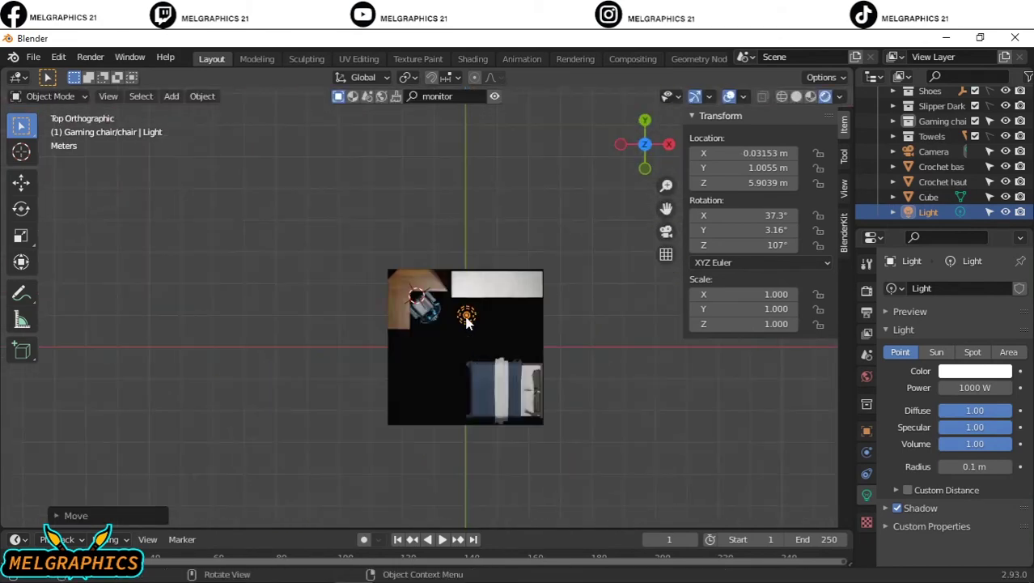
# Step: In top view, move the point light along Y to the room's centre (X 0.03153, Y -0.071541, Z 5.9039 m)
pyautogui.click(989, 199)
pyautogui.click(939, 212)
pyautogui.press('g')
pyautogui.press('x')
pyautogui.press('y')
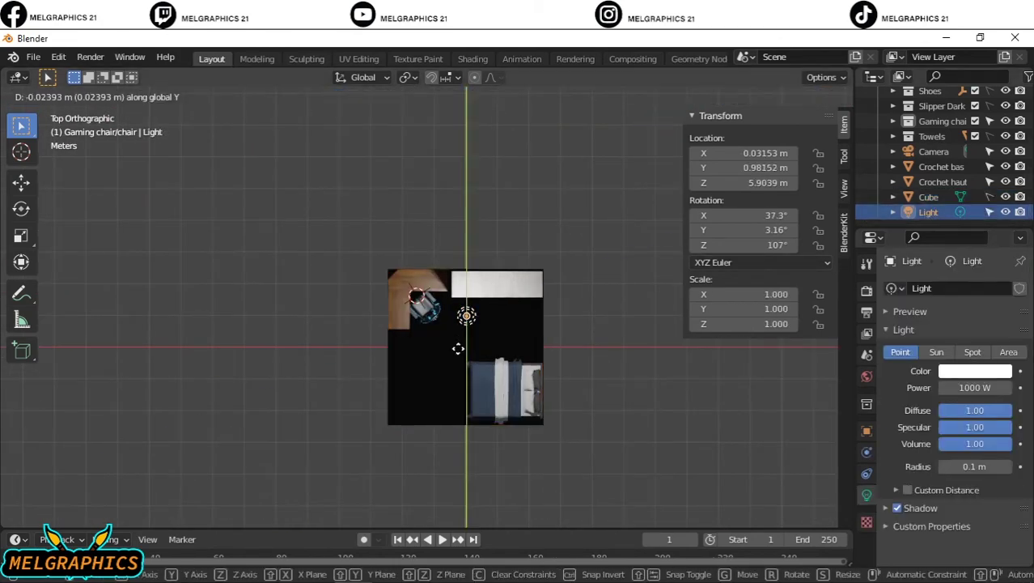
pyautogui.click(461, 380)
pyautogui.moveTo(529, 486)
pyautogui.mouseDown(button='middle')
pyautogui.moveTo(401, 339)
pyautogui.moveTo(498, 384)
pyautogui.mouseUp(button='middle')
pyautogui.press('KP_0')
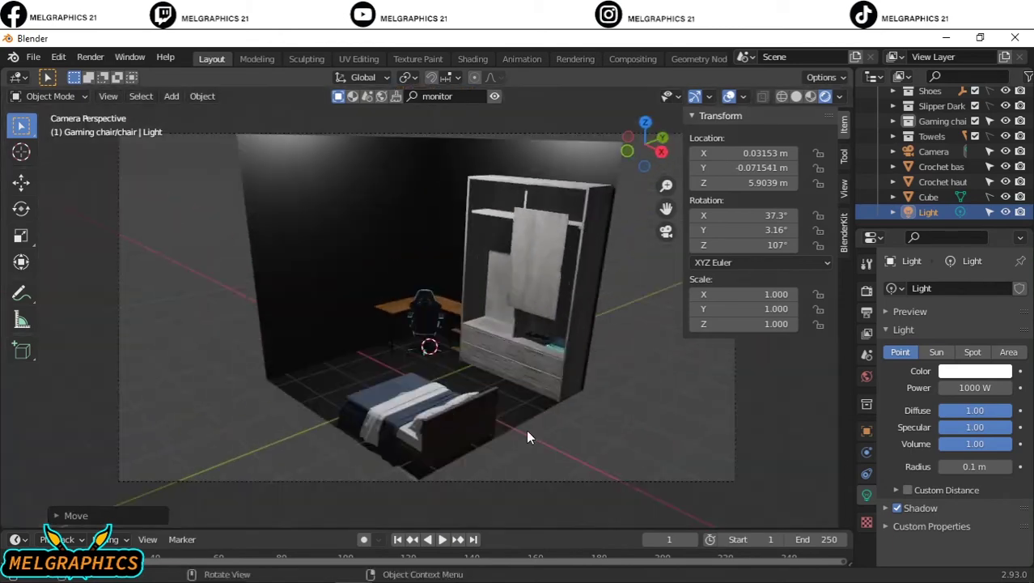
pyautogui.moveTo(497, 455)
pyautogui.mouseDown(button='middle')
pyautogui.moveTo(421, 369)
pyautogui.moveTo(417, 242)
pyautogui.mouseUp(button='middle')
# Step: Search the assets for a monitor and drop the MSI curved monitor into the room
pyautogui.scroll(4, 417, 242)
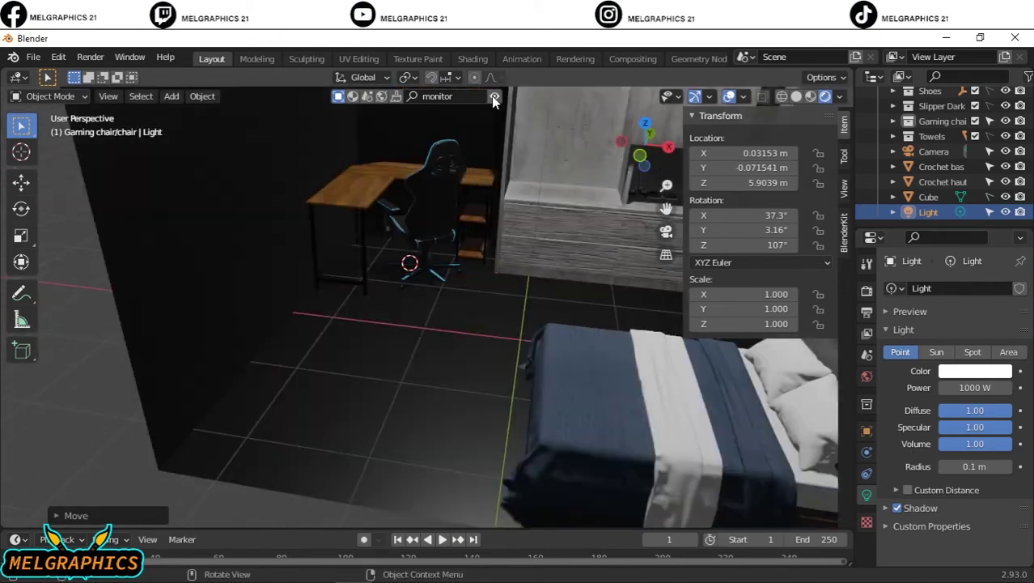
pyautogui.click(491, 97)
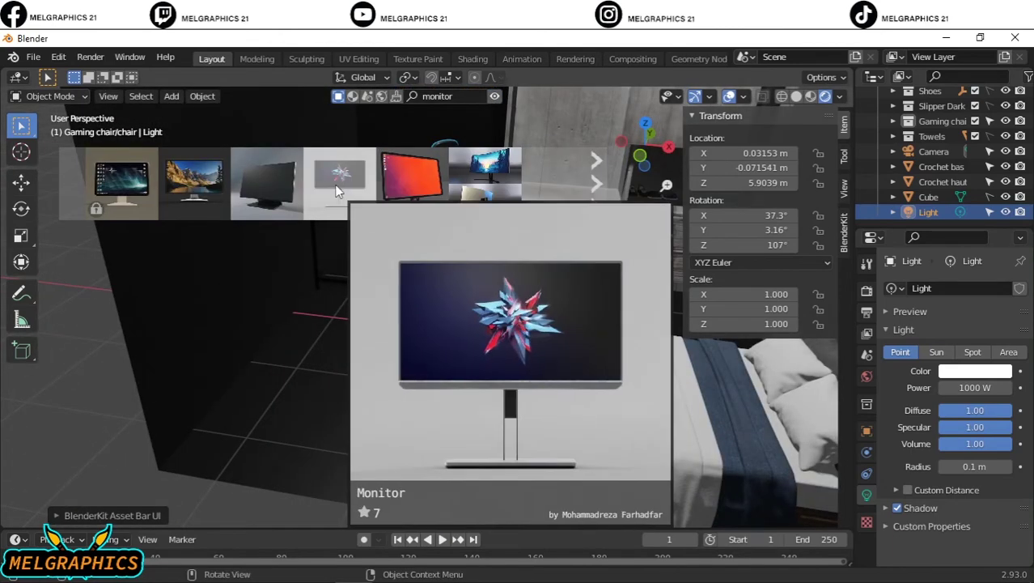
pyautogui.click(596, 161)
pyautogui.moveTo(400, 178)
pyautogui.mouseDown()
pyautogui.moveTo(403, 341)
pyautogui.moveTo(409, 318)
pyautogui.mouseUp()
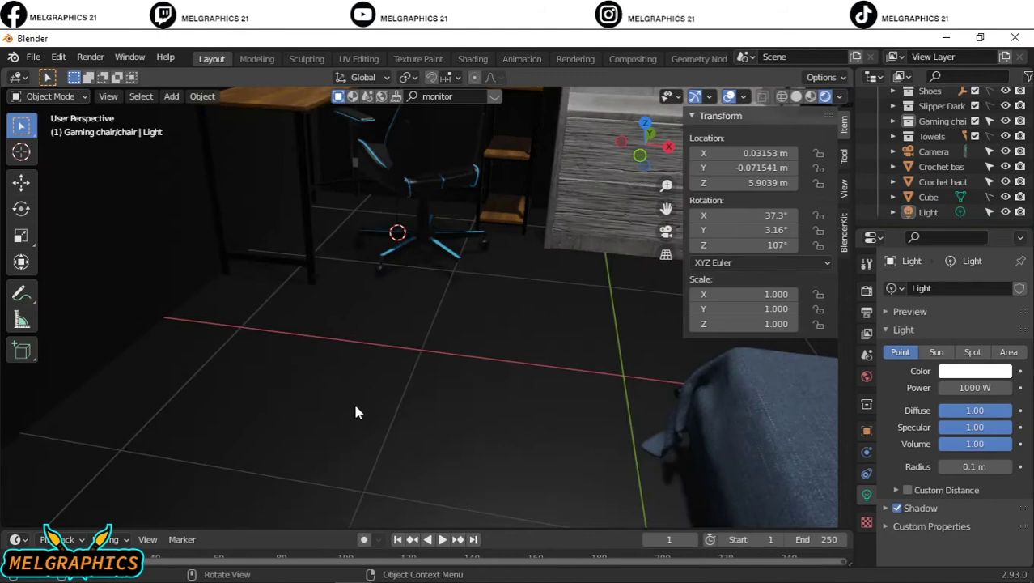
# Step: Switch back to solid shading and delete the stray object near the chair
pyautogui.moveTo(355, 405); pyautogui.dragTo(475, 277, button='middle')
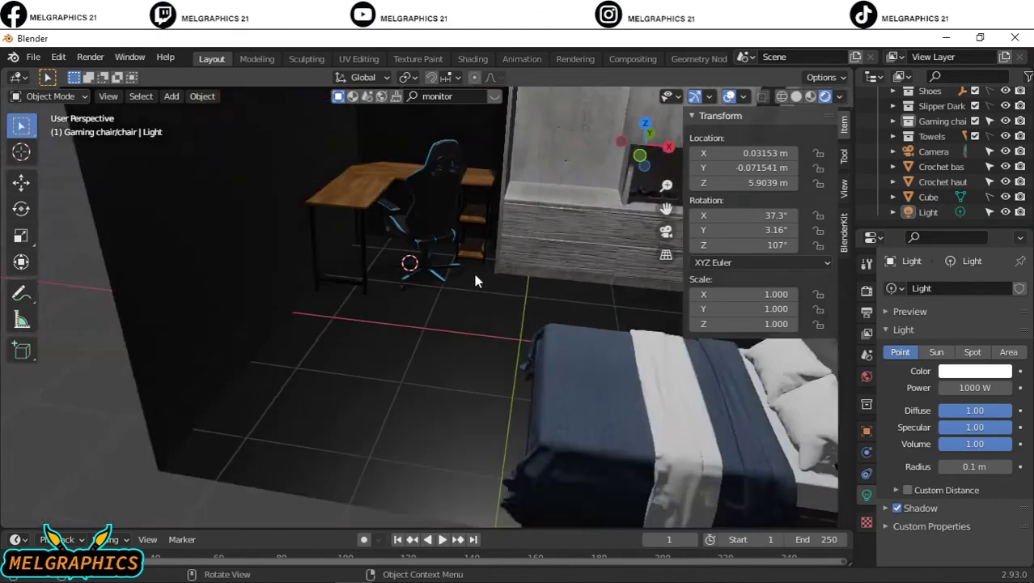
pyautogui.scroll(2, 995, 202)
pyautogui.click(423, 267)
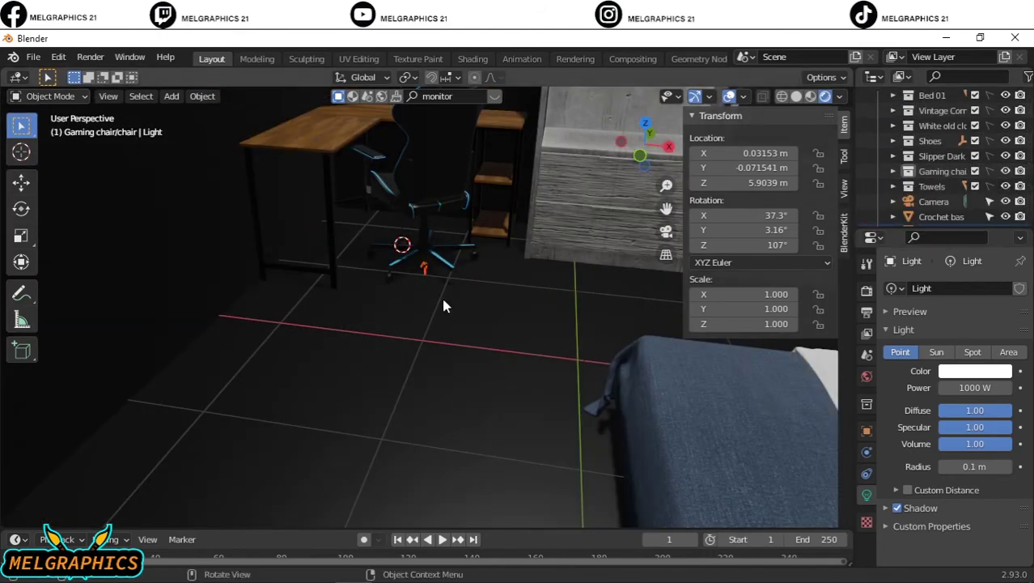
pyautogui.scroll(-2, 995, 212)
pyautogui.press('z')
pyautogui.scroll(2, 451, 263)
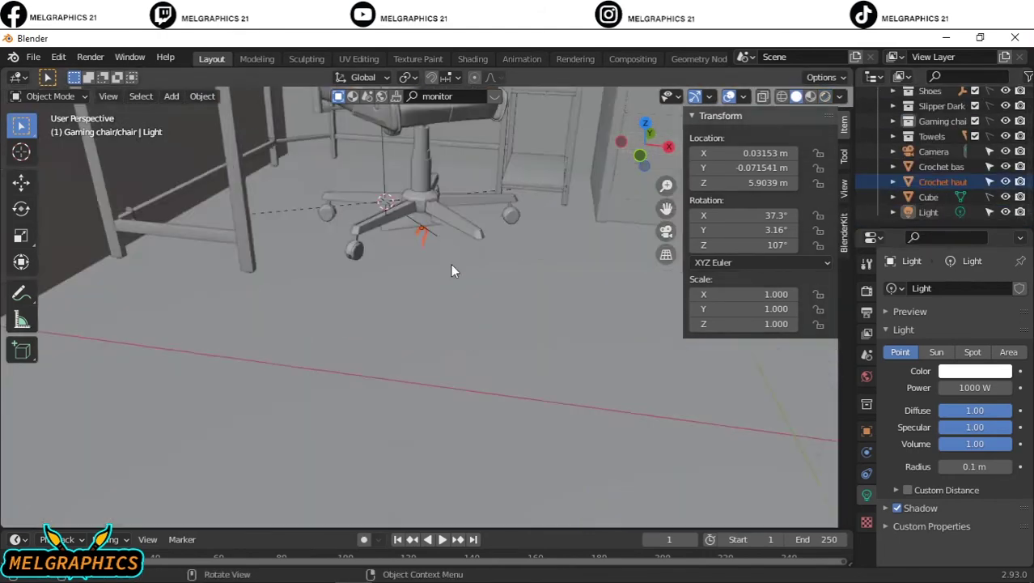
pyautogui.scroll(2, 443, 217)
pyautogui.press('Delete')
# Step: Raise the monitor along Z in front view
pyautogui.click(893, 136)
pyautogui.click(894, 136)
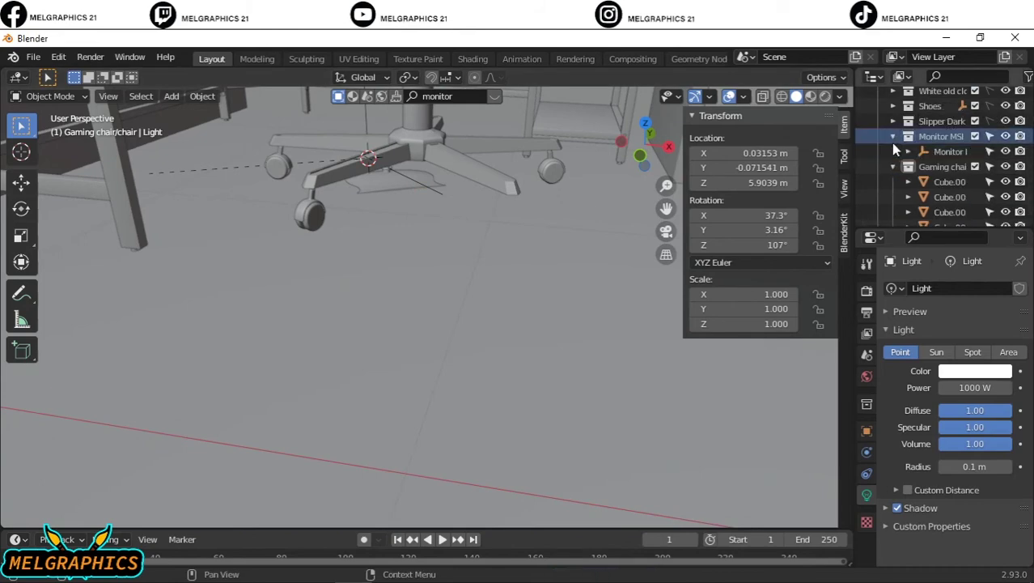
pyautogui.moveTo(497, 236)
pyautogui.mouseDown(button='middle')
pyautogui.moveTo(262, 180)
pyautogui.moveTo(270, 215)
pyautogui.mouseUp(button='middle')
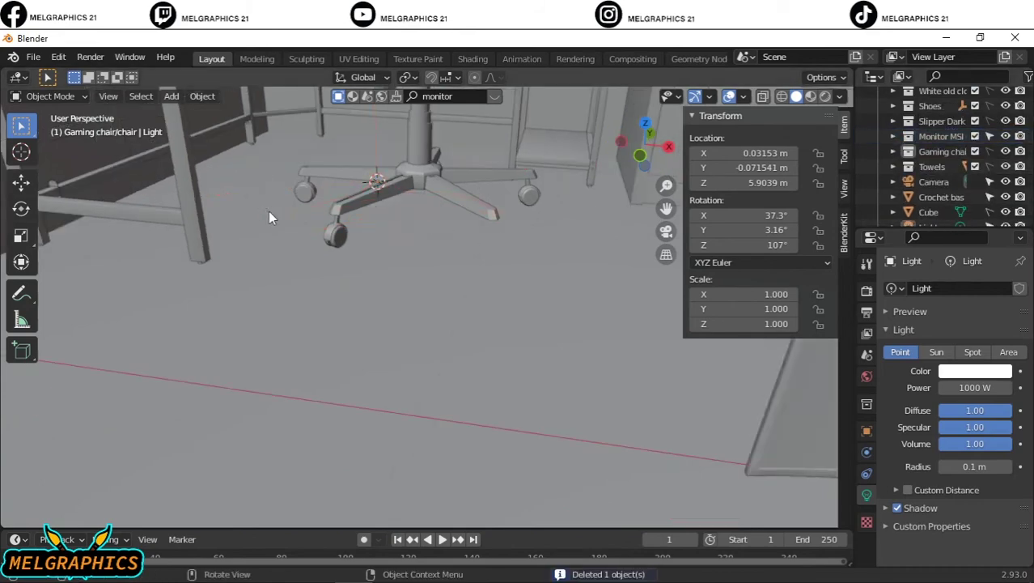
pyautogui.scroll(-5, 574, 360)
pyautogui.press('KP_1')
pyautogui.press('g')
pyautogui.press('z')
pyautogui.click(489, 244)
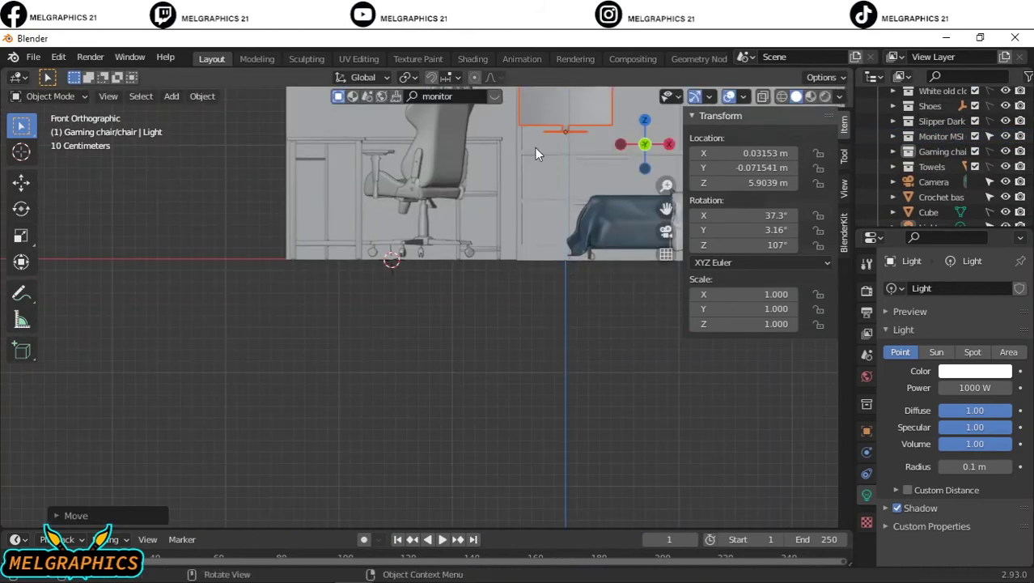
# Step: Tilt the monitor around the X axis and slide it onto the desk in top view
pyautogui.moveTo(535, 147)
pyautogui.mouseDown(button='middle')
pyautogui.moveTo(467, 339)
pyautogui.moveTo(502, 498)
pyautogui.mouseUp(button='middle')
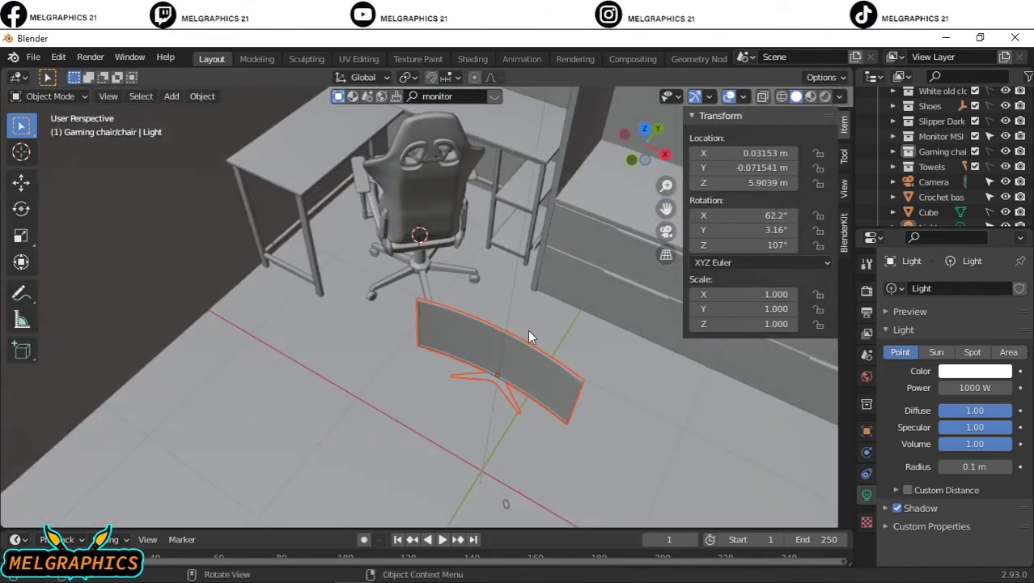
pyautogui.press('r')
pyautogui.press('x')
pyautogui.click(495, 308)
pyautogui.moveTo(495, 309); pyautogui.dragTo(518, 364, button='middle')
pyautogui.press('KP_7')
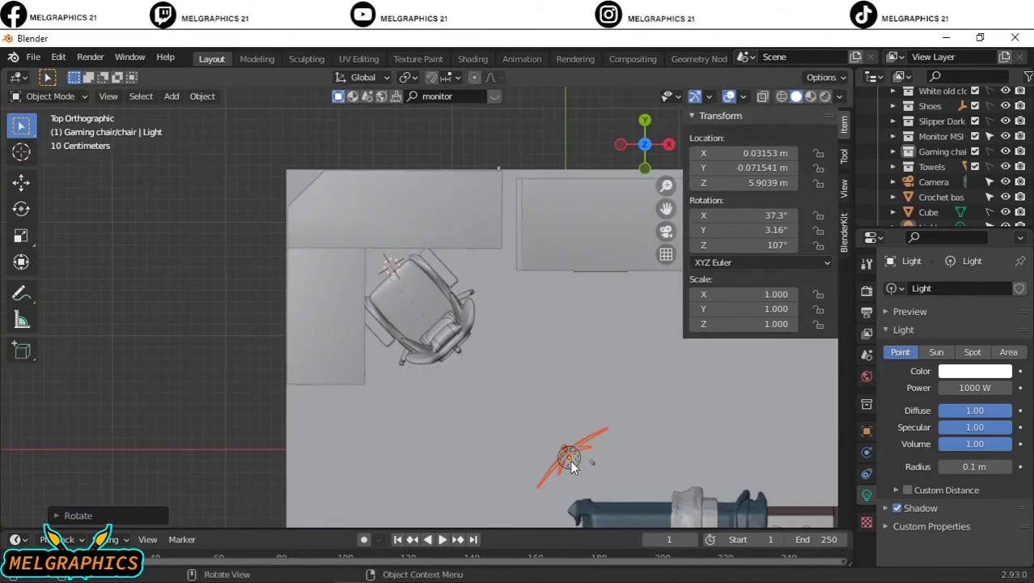
pyautogui.press('g')
pyautogui.click(424, 318)
# Step: Scale the monitor to fit on the desk behind the gaming chair
pyautogui.moveTo(424, 319)
pyautogui.mouseDown(button='middle')
pyautogui.moveTo(366, 227)
pyautogui.moveTo(457, 182)
pyautogui.mouseUp(button='middle')
pyautogui.press('s')
pyautogui.click(522, 276)
pyautogui.scroll(-3, 522, 276)
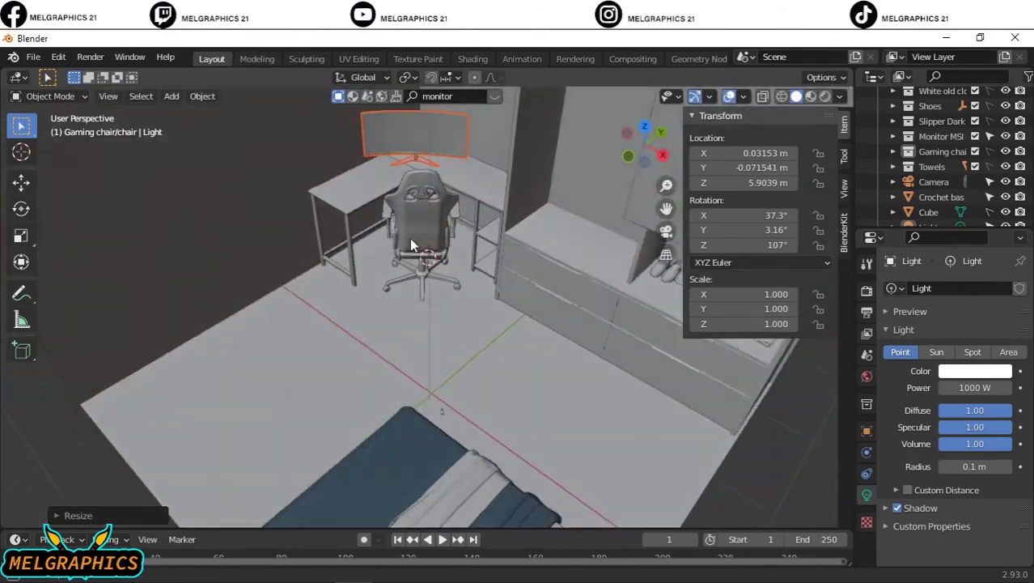
pyautogui.moveTo(415, 242)
pyautogui.mouseDown(button='middle')
pyautogui.moveTo(403, 338)
pyautogui.moveTo(483, 370)
pyautogui.moveTo(416, 324)
pyautogui.mouseUp(button='middle')
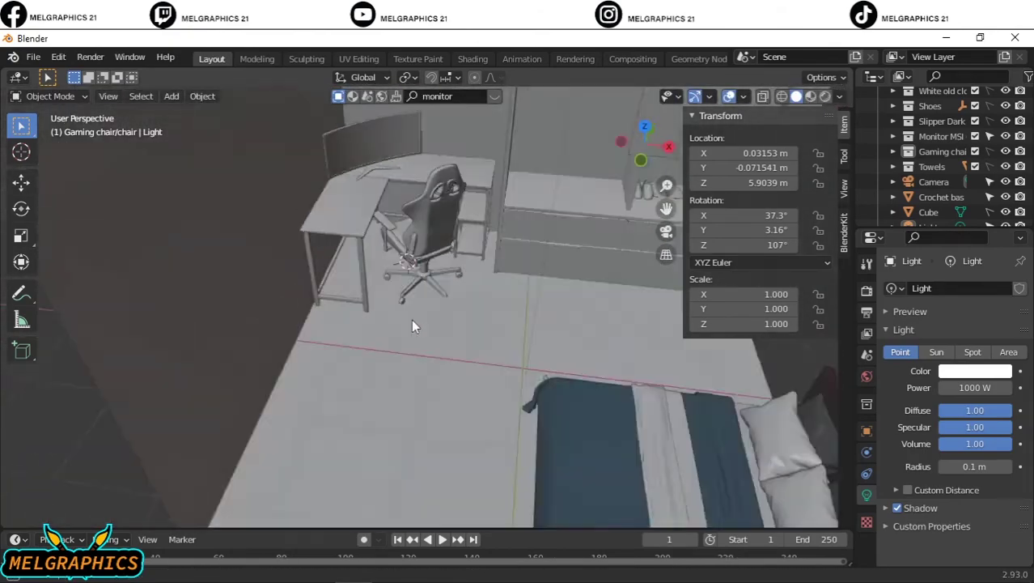
pyautogui.scroll(4, 487, 342)
pyautogui.moveTo(487, 342); pyautogui.dragTo(466, 211, button='middle')
pyautogui.write('mou')
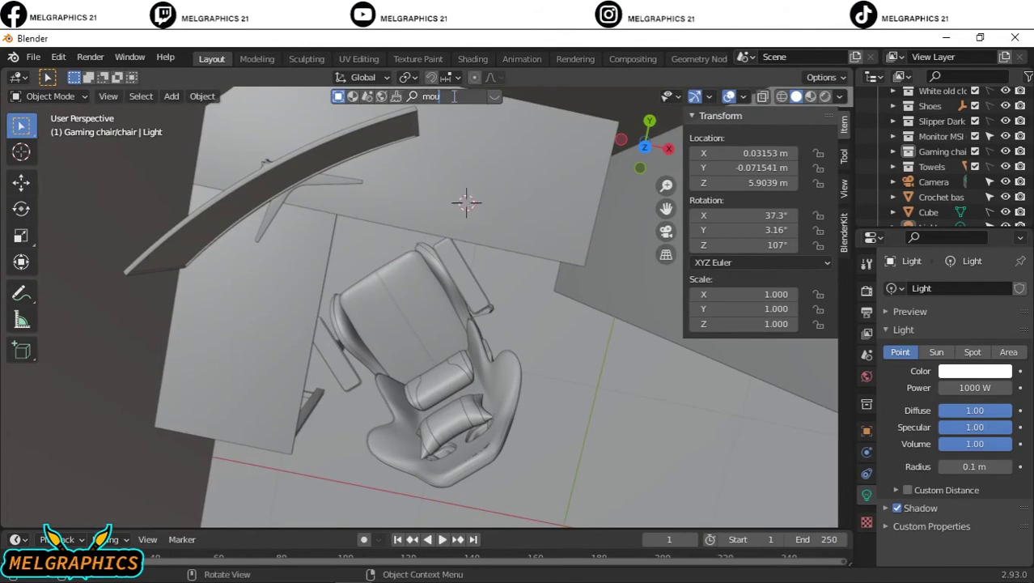
# Step: Search BlenderKit for 'mouse' and drop a mouse model onto the desk
pyautogui.write('se')
pyautogui.press('Return')
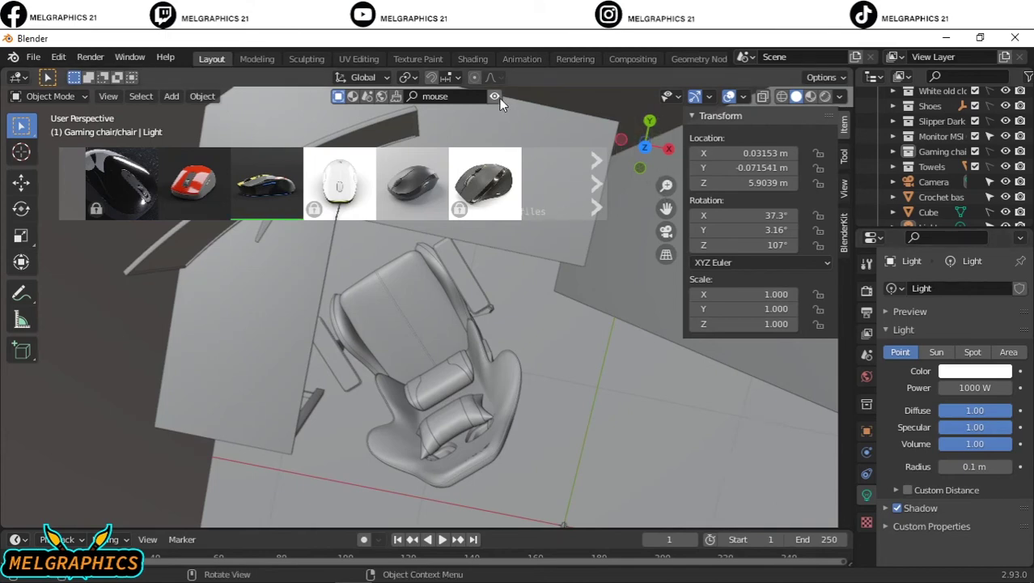
pyautogui.moveTo(486, 182); pyautogui.dragTo(466, 202)
pyautogui.moveTo(541, 223)
pyautogui.mouseDown(button='middle')
pyautogui.moveTo(538, 308)
pyautogui.moveTo(506, 338)
pyautogui.moveTo(611, 375)
pyautogui.moveTo(457, 203)
pyautogui.moveTo(526, 212)
pyautogui.mouseUp(button='middle')
pyautogui.scroll(2, 518, 259)
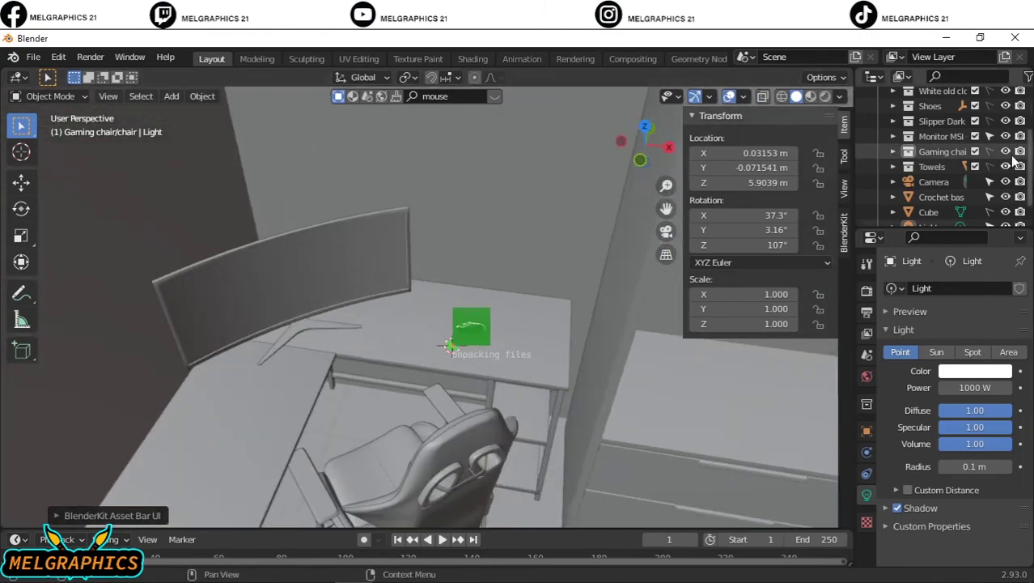
pyautogui.scroll(1, 961, 203)
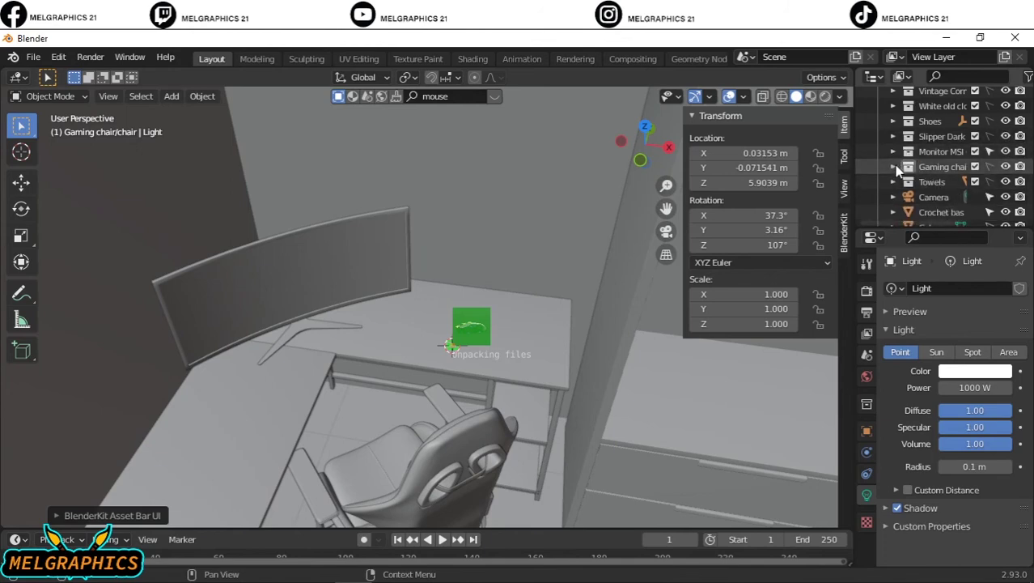
pyautogui.scroll(-2, 931, 190)
# Step: Expand the Gaming chair collection, briefly hide it, then restore it with undo
pyautogui.click(949, 183)
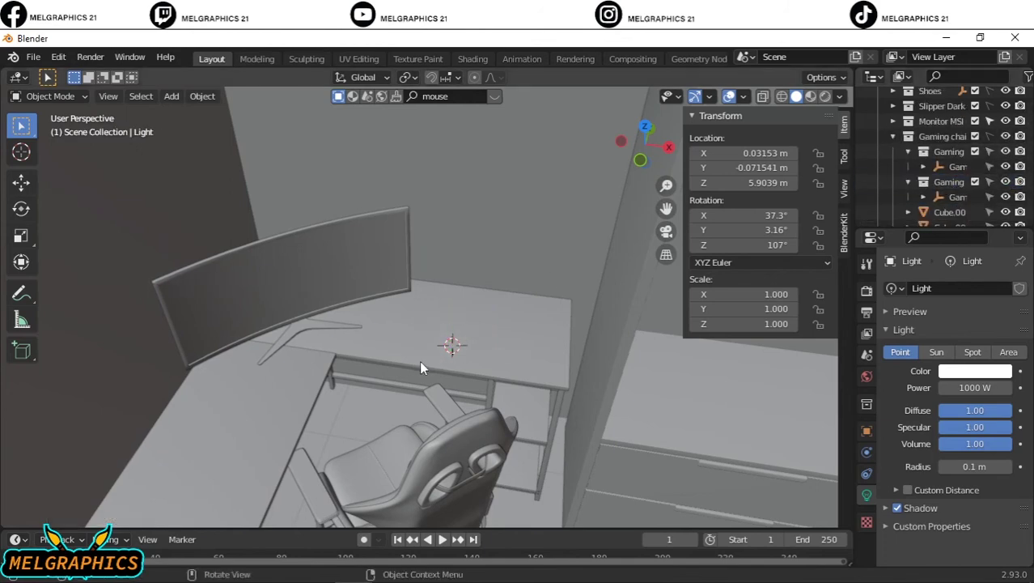
pyautogui.moveTo(419, 360)
pyautogui.mouseDown(button='middle')
pyautogui.moveTo(525, 257)
pyautogui.moveTo(581, 387)
pyautogui.mouseUp(button='middle')
pyautogui.scroll(-5, 581, 390)
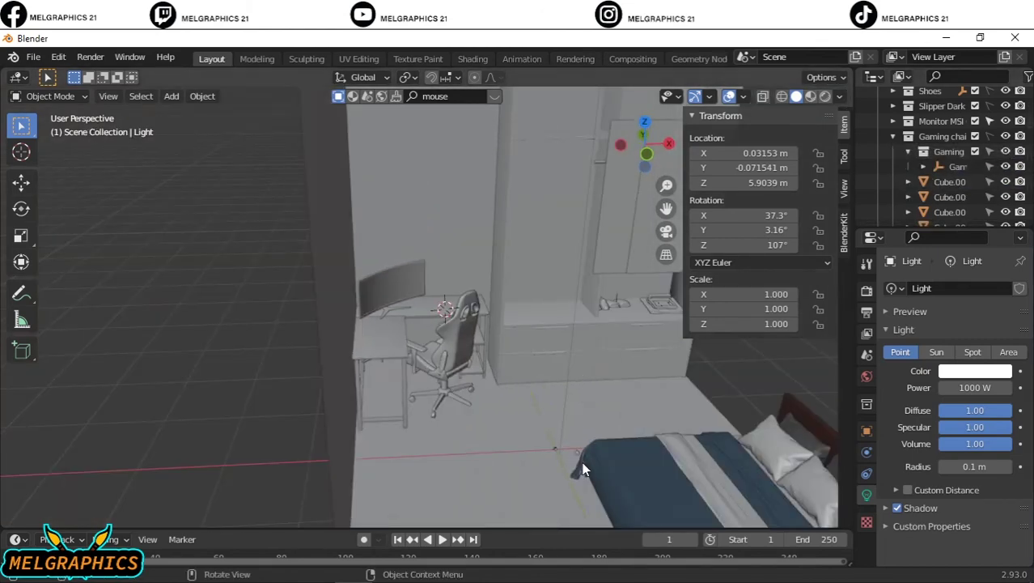
pyautogui.moveTo(582, 469); pyautogui.dragTo(427, 443, button='middle')
pyautogui.click(975, 136)
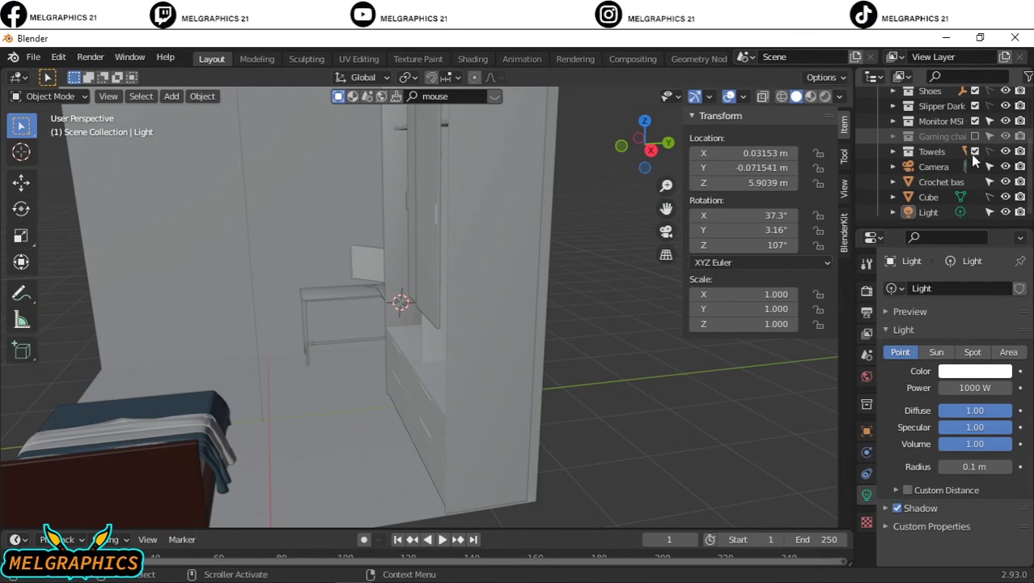
pyautogui.hotkey('ctrl', 'z')
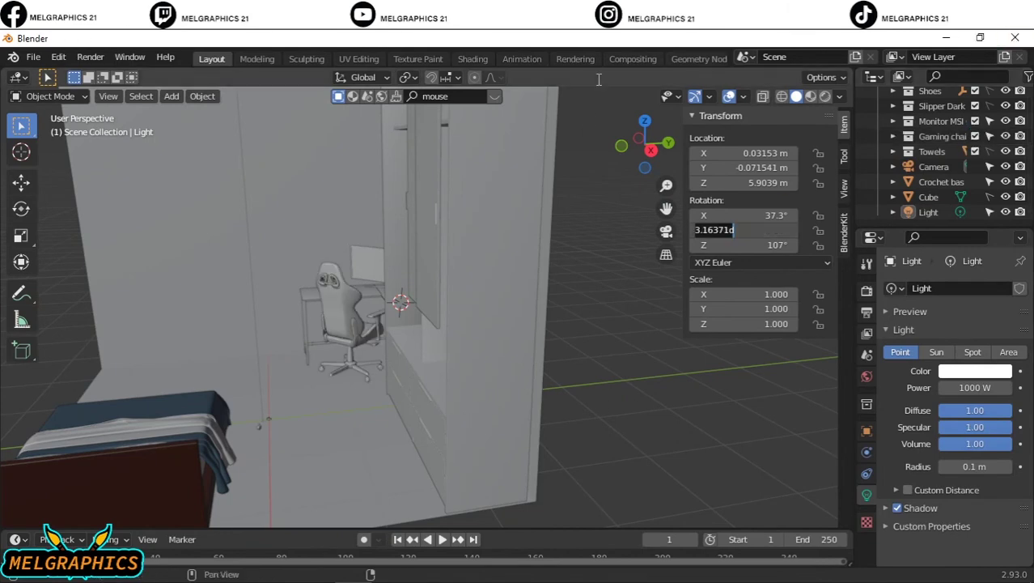
pyautogui.press('Return')
# Step: Delete the crochet basket from the room
pyautogui.moveTo(251, 440)
pyautogui.mouseDown(button='middle')
pyautogui.moveTo(333, 433)
pyautogui.moveTo(534, 361)
pyautogui.moveTo(496, 376)
pyautogui.mouseUp(button='middle')
pyautogui.click(941, 181)
pyautogui.press('s')
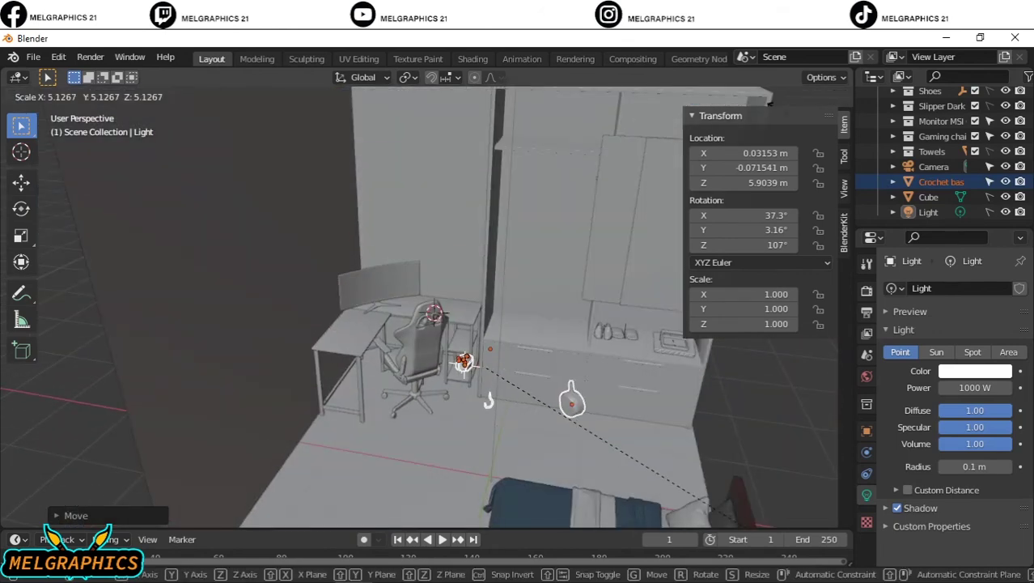
pyautogui.press('Escape')
pyautogui.press('Delete')
pyautogui.moveTo(605, 228)
pyautogui.mouseDown(button='middle')
pyautogui.moveTo(474, 343)
pyautogui.moveTo(418, 321)
pyautogui.mouseUp(button='middle')
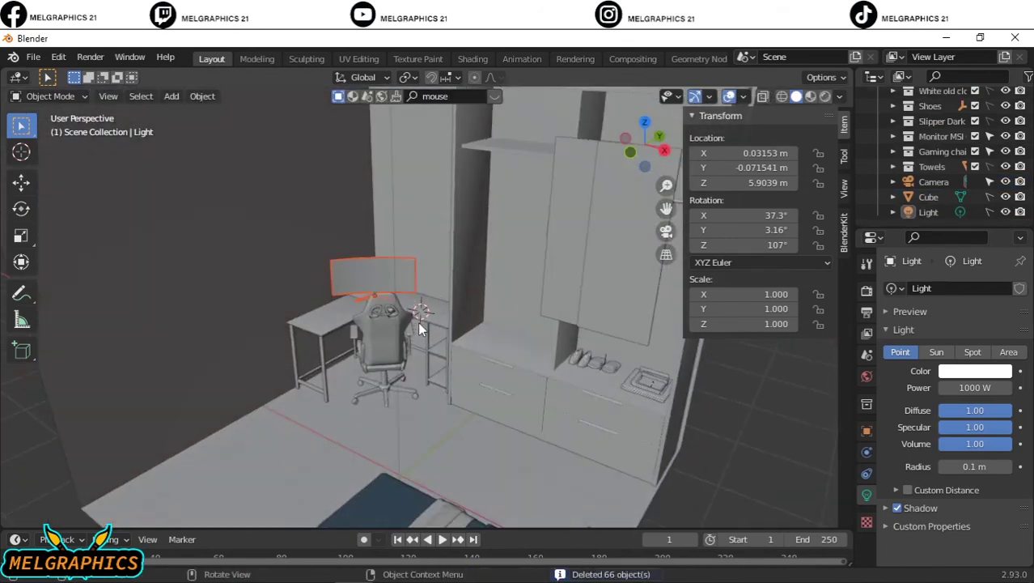
pyautogui.scroll(3, 418, 322)
pyautogui.scroll(5, 939, 162)
# Step: Make Collection active and place a mouse from the results on the desk
pyautogui.click(923, 110)
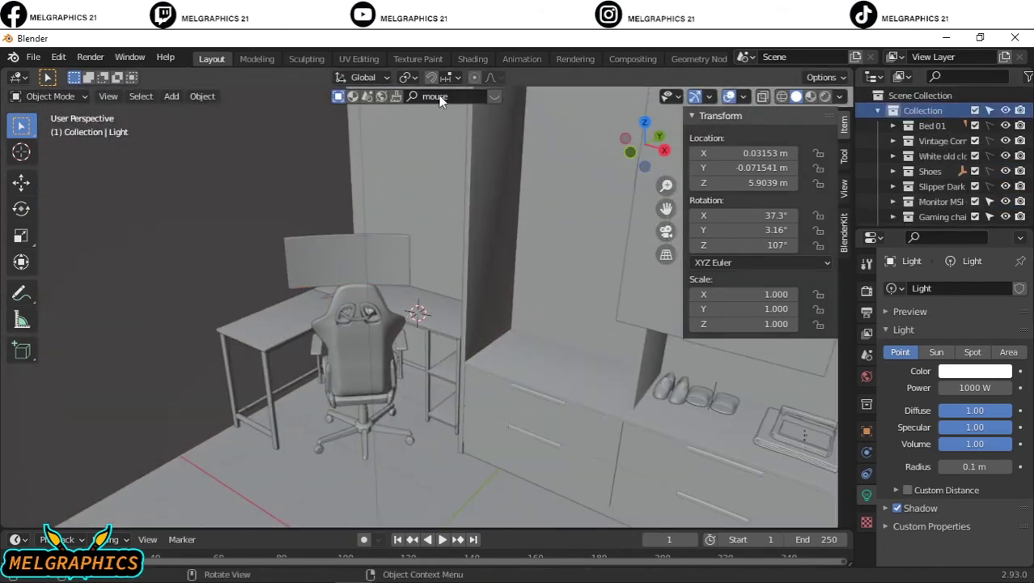
pyautogui.press('Return')
pyautogui.moveTo(267, 182); pyautogui.dragTo(418, 316)
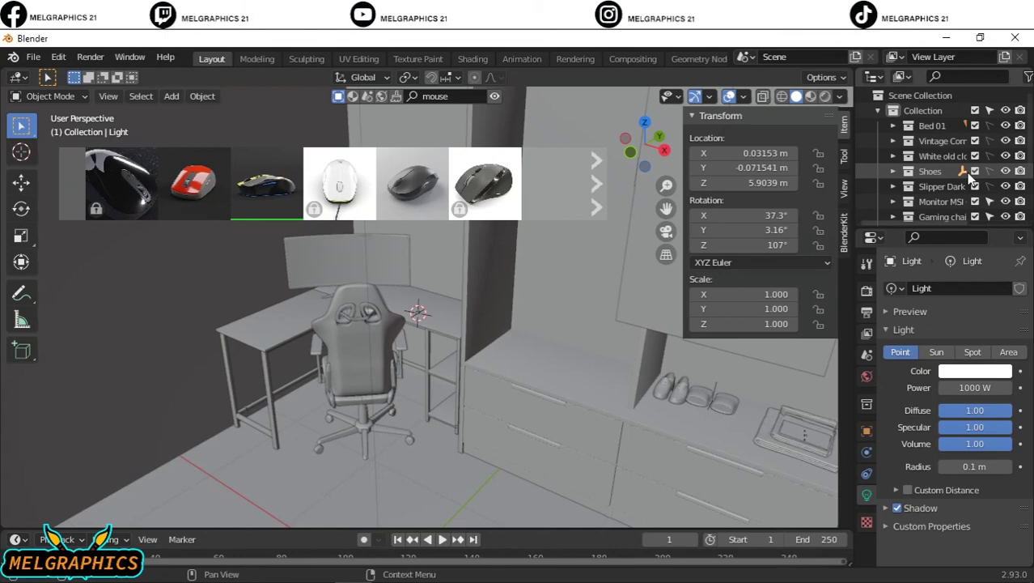
# Step: Rotate the mouse about its vertical Z axis
pyautogui.press('KP_Decimal')
pyautogui.press('r')
pyautogui.press('z')
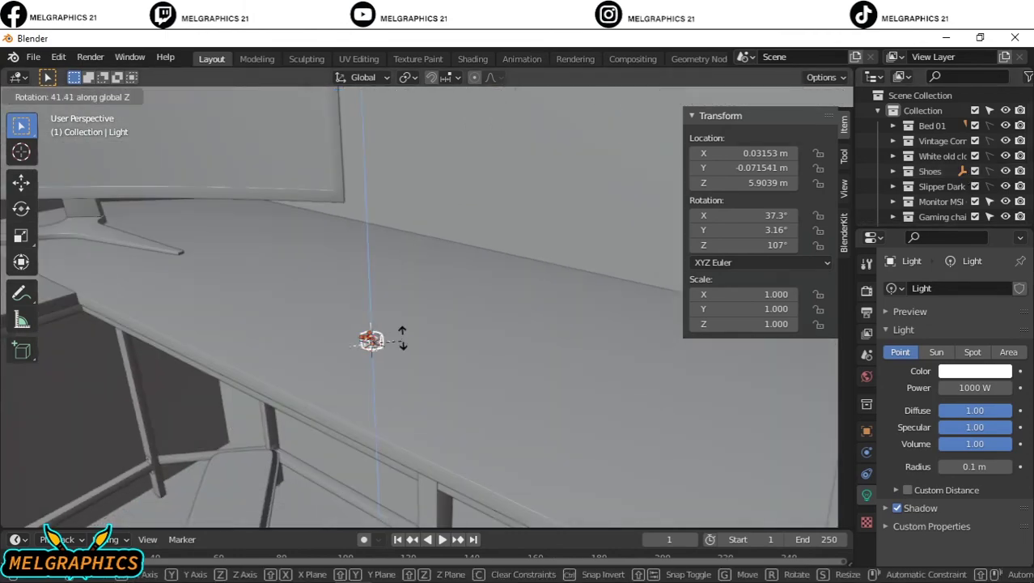
pyautogui.click(434, 376)
pyautogui.scroll(-4, 424, 334)
pyautogui.scroll(-2, 416, 350)
pyautogui.scroll(-2, 416, 350)
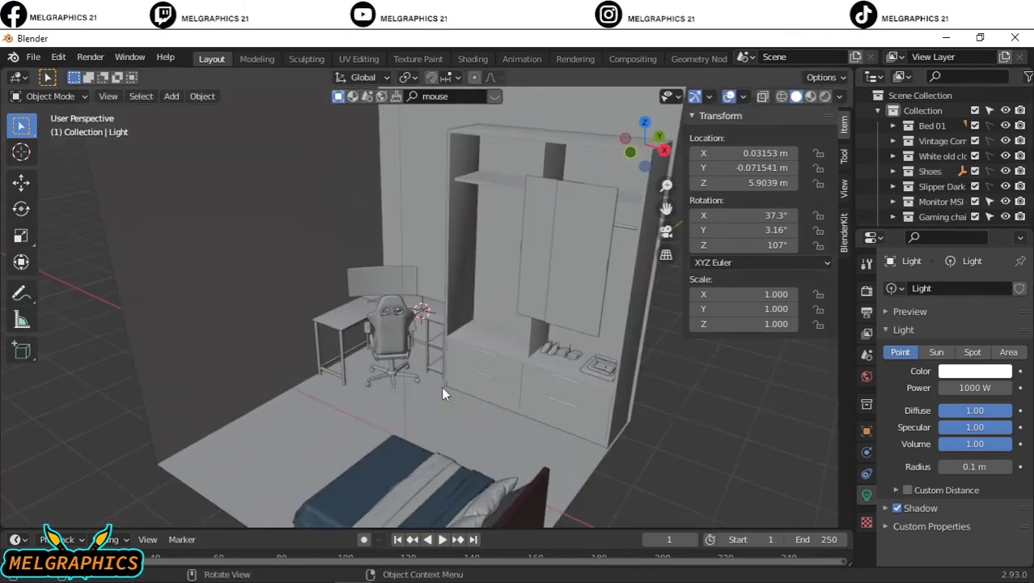
pyautogui.moveTo(441, 392)
pyautogui.mouseDown(button='middle')
pyautogui.moveTo(468, 361)
pyautogui.moveTo(566, 381)
pyautogui.mouseUp(button='middle')
# Step: Check the desk wood and chair materials in Material Preview, then render the bedroom with F12
pyautogui.press('z')
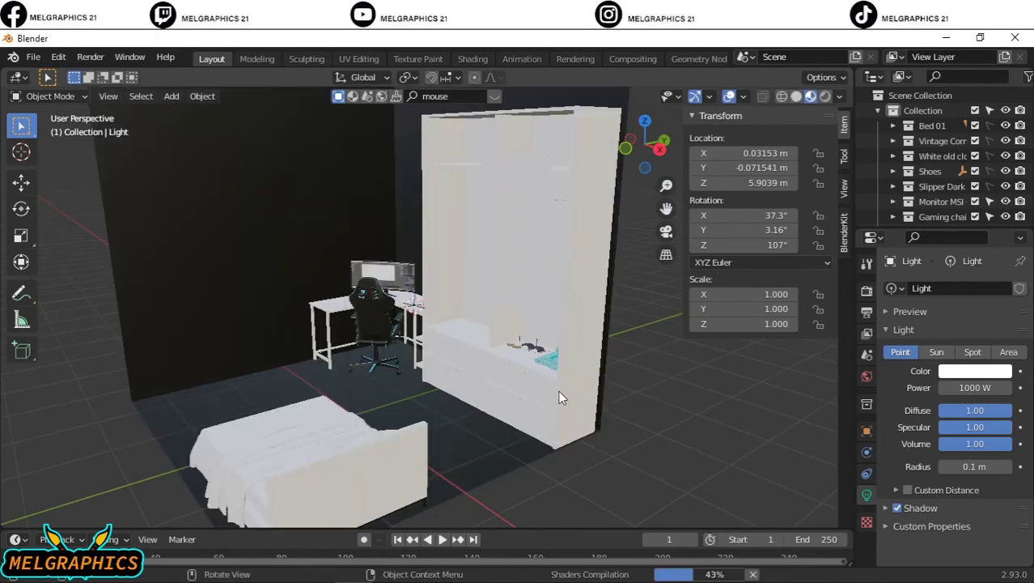
pyautogui.scroll(5, 555, 388)
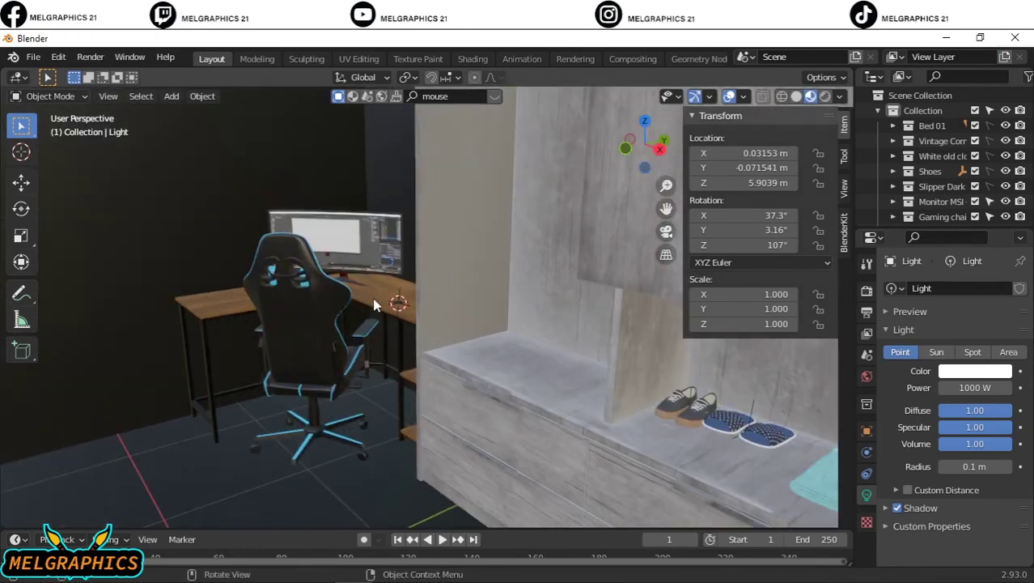
pyautogui.click(247, 301)
pyautogui.click(867, 558)
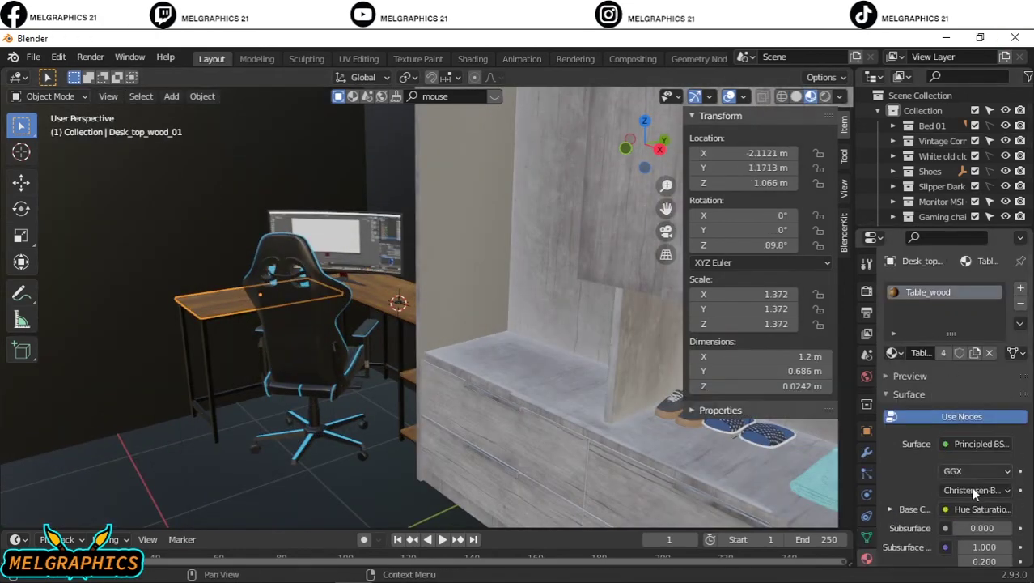
pyautogui.scroll(-5, 998, 500)
pyautogui.scroll(5, 964, 500)
pyautogui.click(252, 452)
pyautogui.scroll(-6, 252, 452)
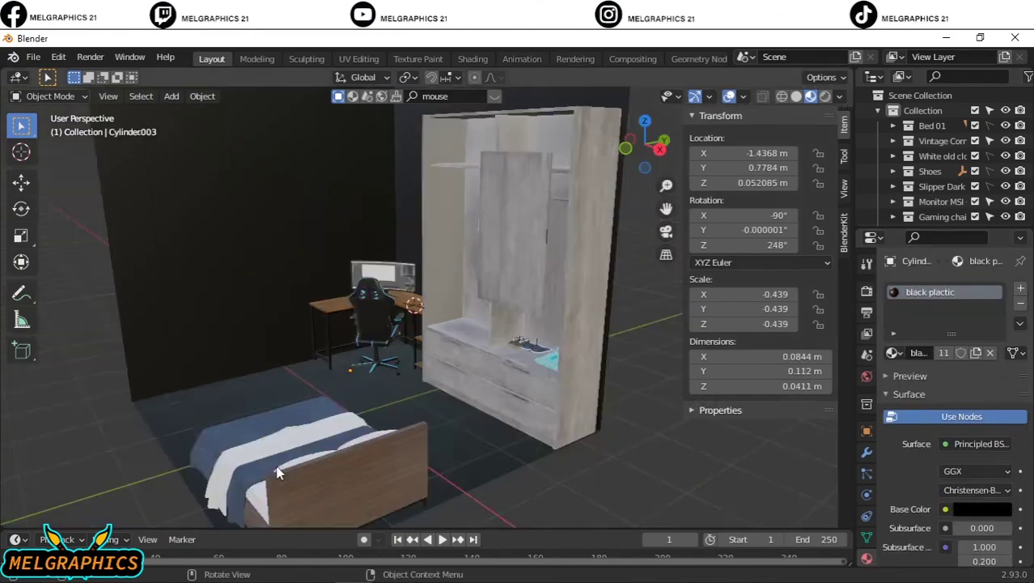
pyautogui.press('F12')
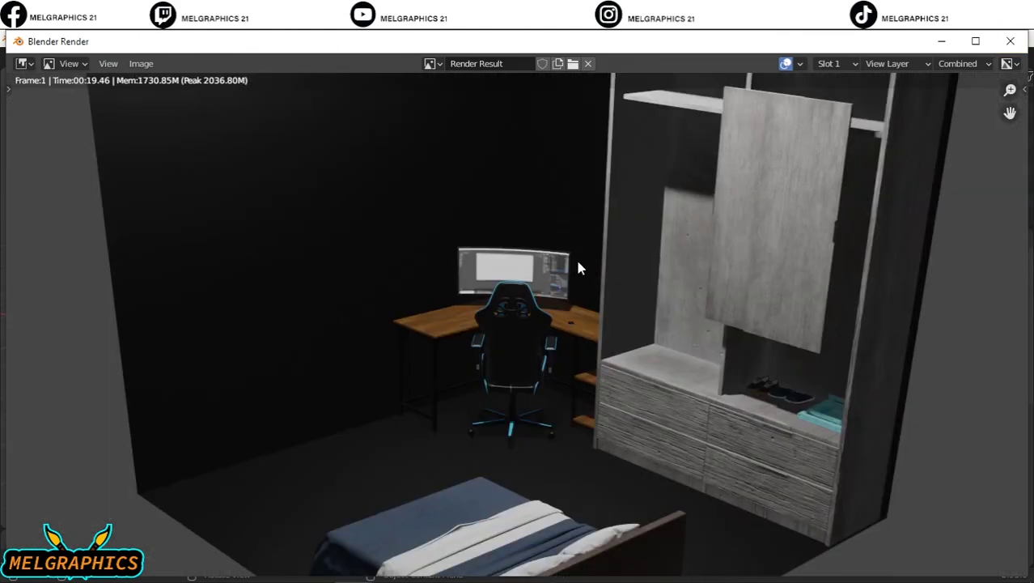
pyautogui.scroll(-4, 578, 262)
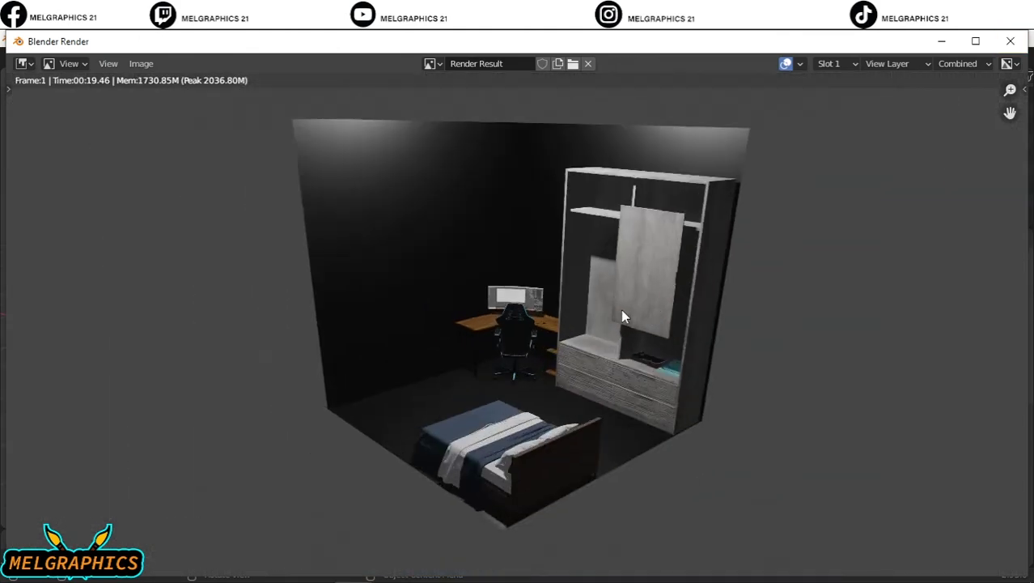